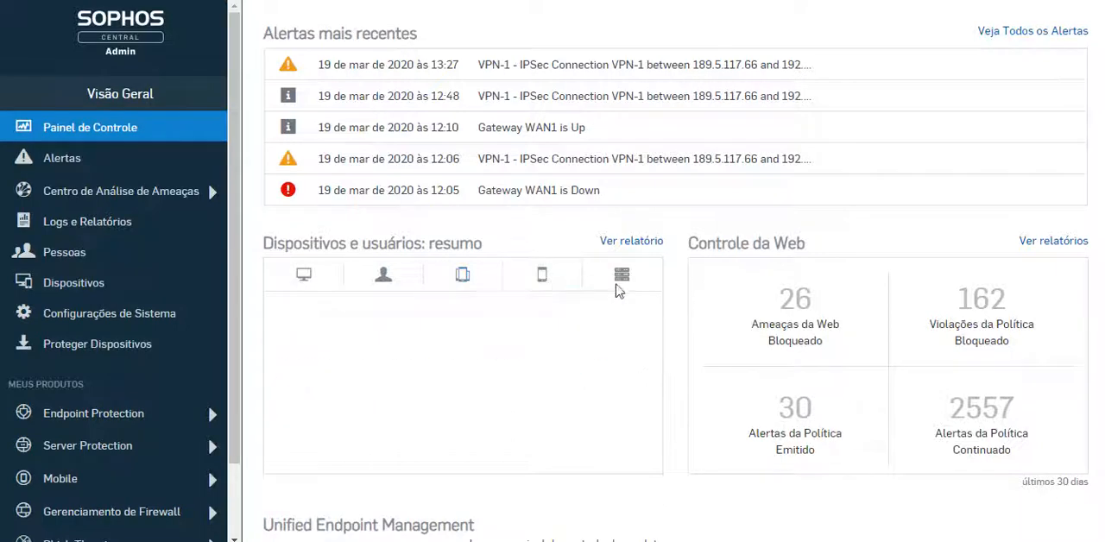
# Show the server activity status in the devices and users summary and look over the rest of the dashboard
pyautogui.click(629, 287)
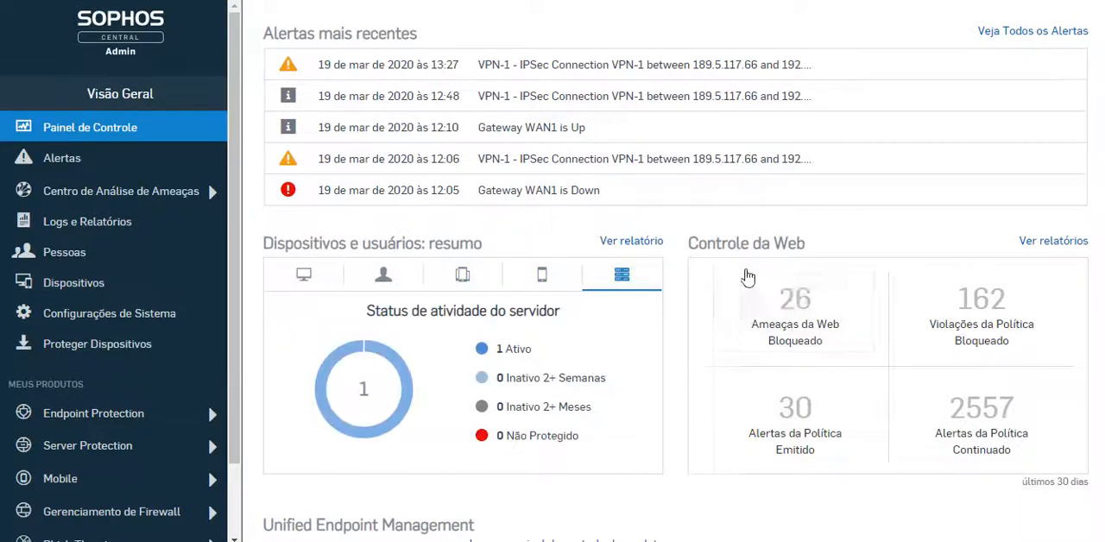
pyautogui.scroll(-2, 747, 438)
pyautogui.scroll(-5, 776, 400)
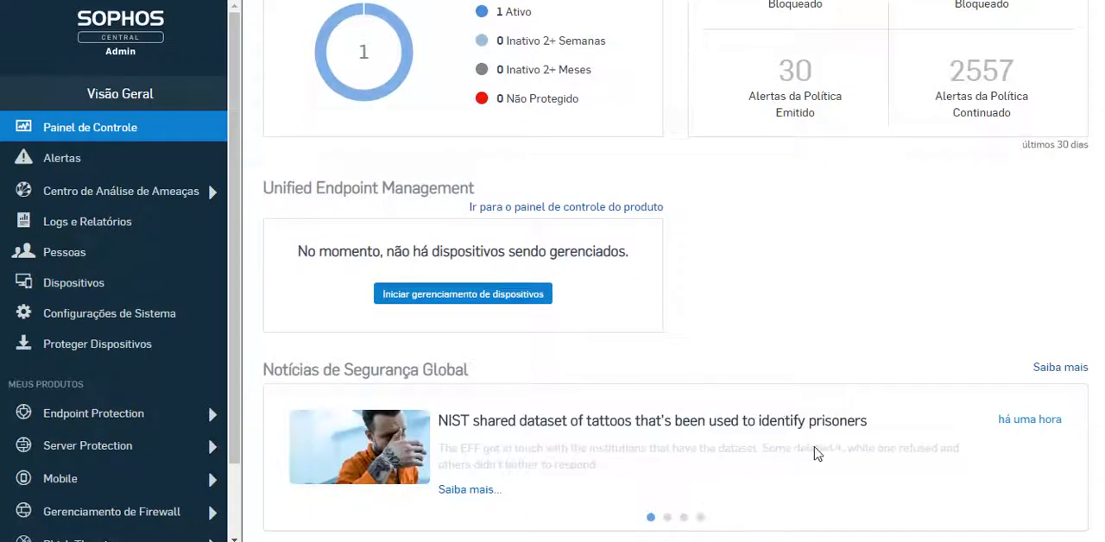
pyautogui.scroll(4, 584, 399)
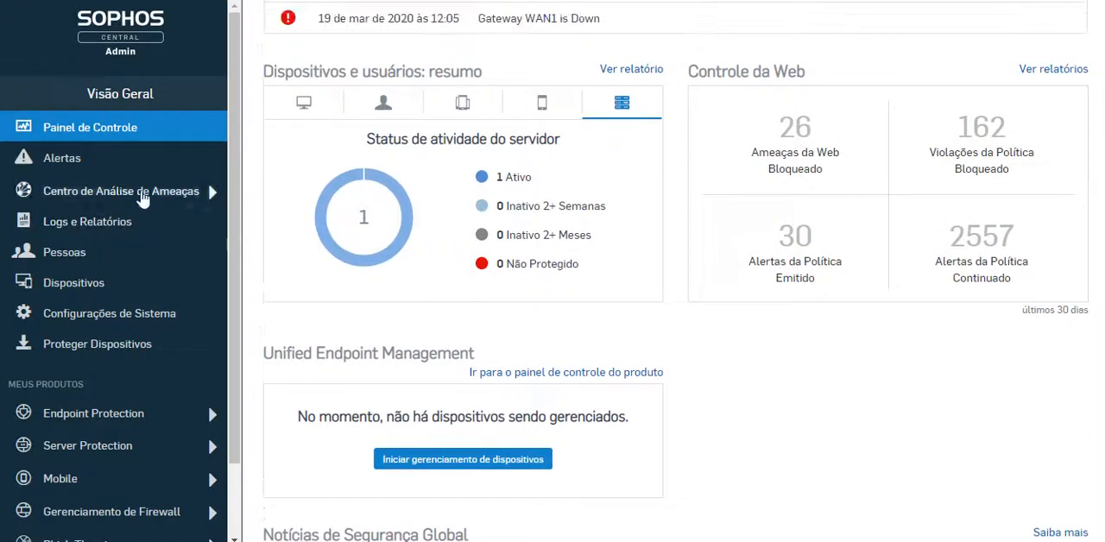
# View the Alertas page and the Centro de Análise de Ameaças dashboard, and return to the overview
pyautogui.click(64, 159)
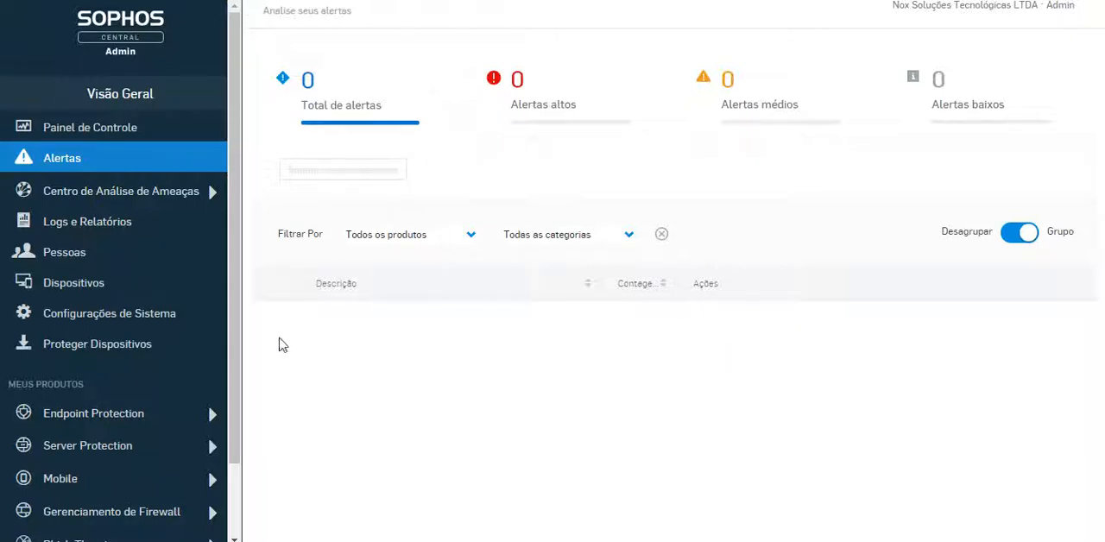
pyautogui.click(47, 193)
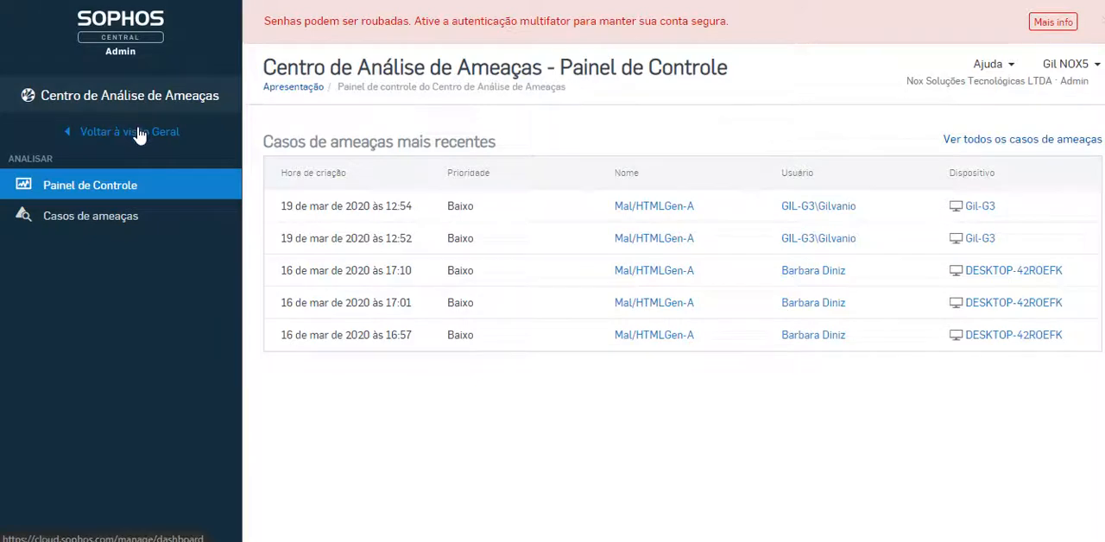
pyautogui.click(138, 132)
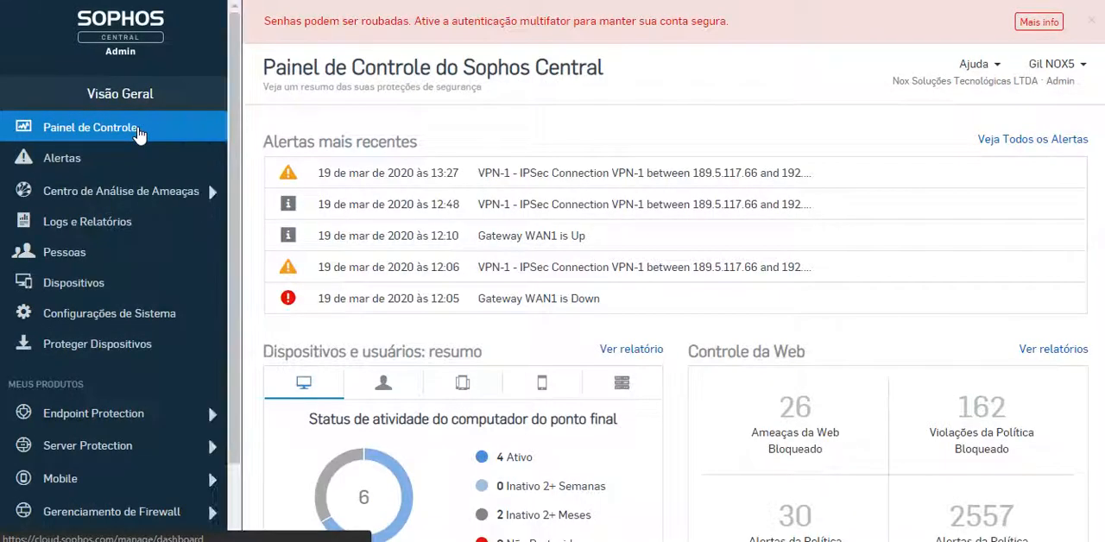
# Open the Eventos report from Logs e Relatórios and examine its chart and event list for the last 7 days
pyautogui.click(120, 232)
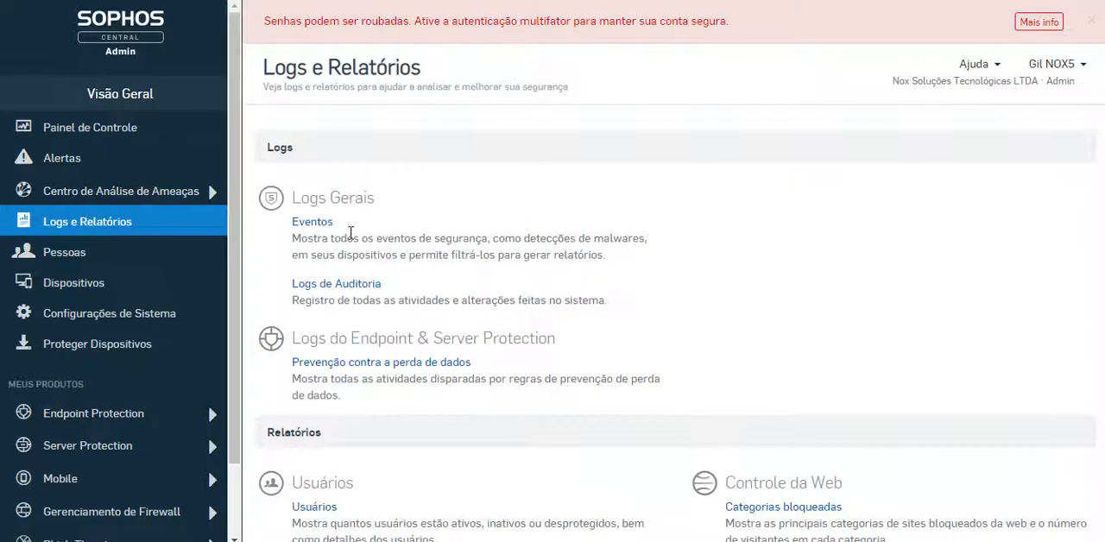
pyautogui.click(313, 227)
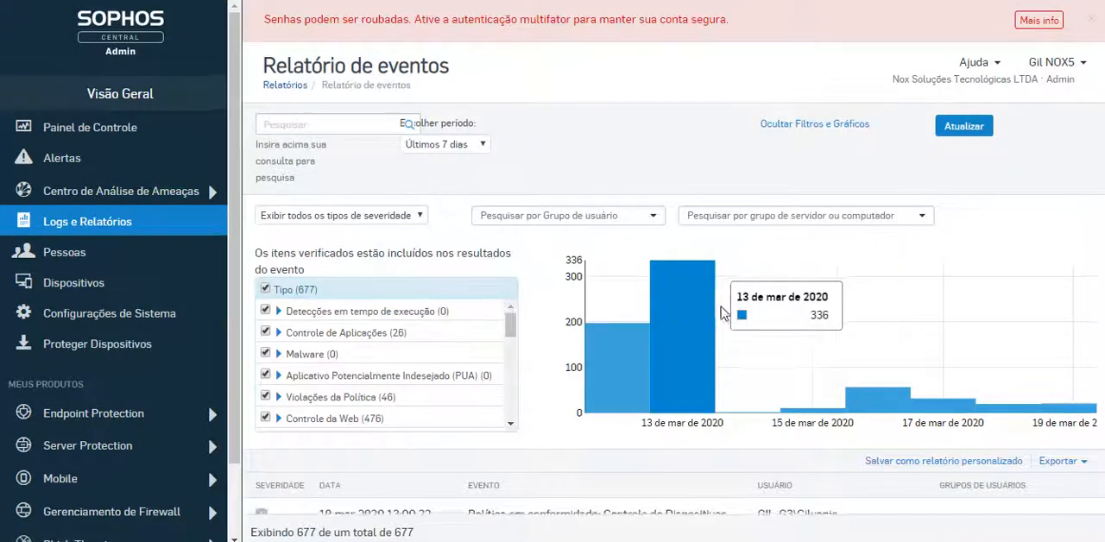
pyautogui.scroll(-2, 732, 316)
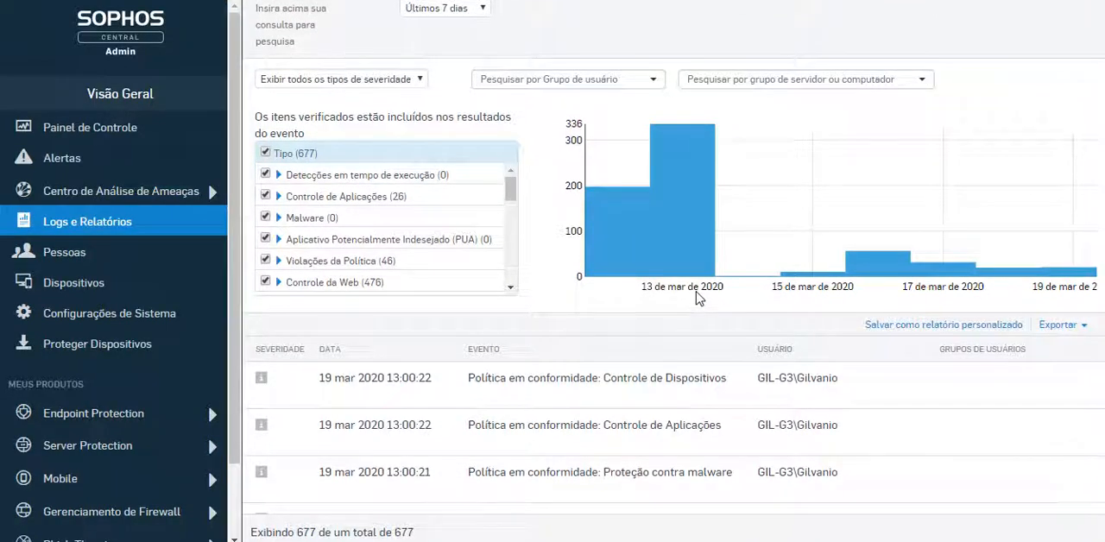
pyautogui.scroll(-3, 700, 297)
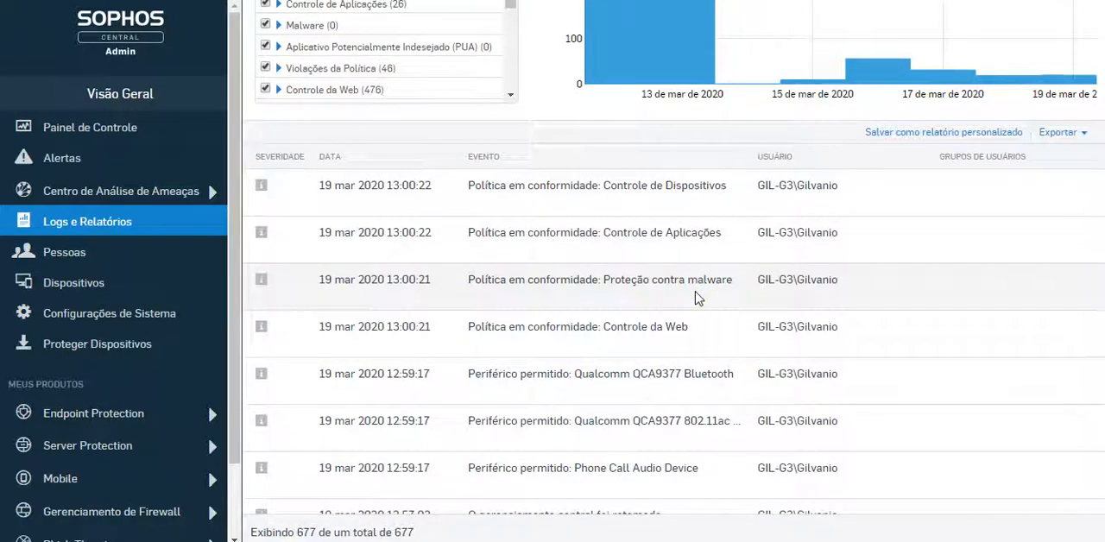
pyautogui.scroll(3, 699, 298)
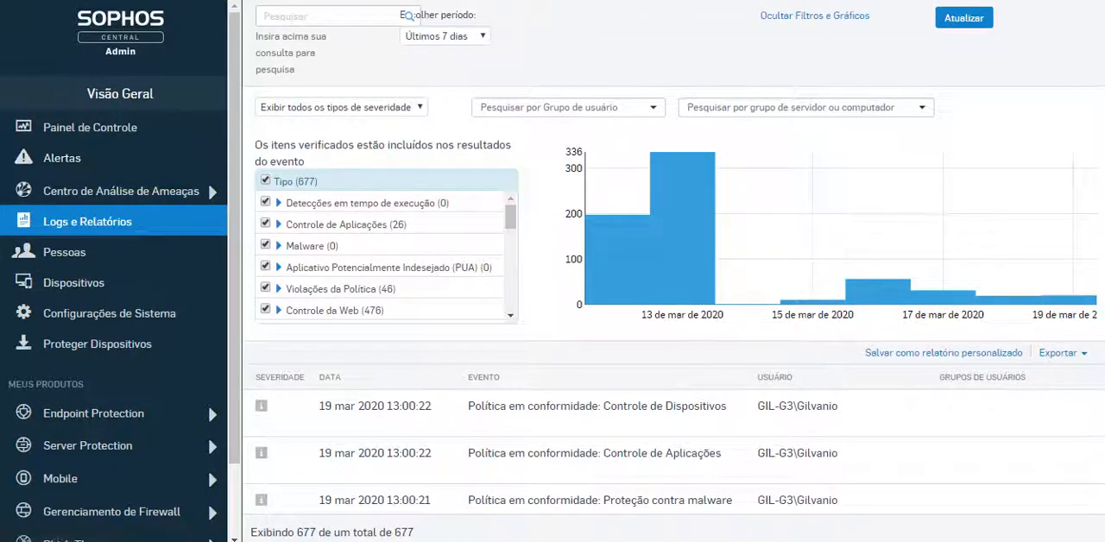
# View the Gerenciamento de Firewall dashboard and return to the overview
pyautogui.hotkey('ctrl', 'Tab')
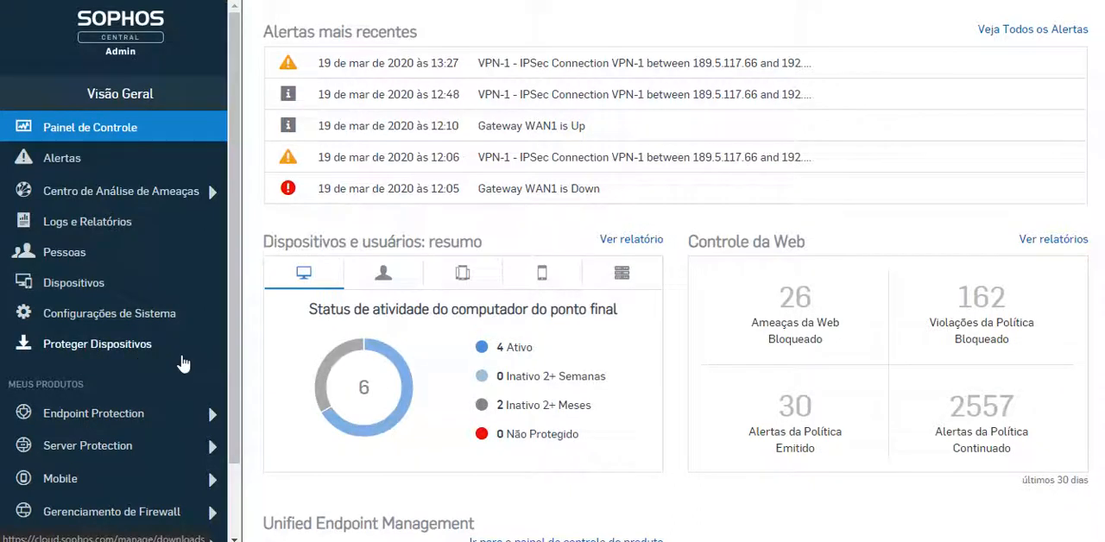
pyautogui.scroll(-2, 173, 420)
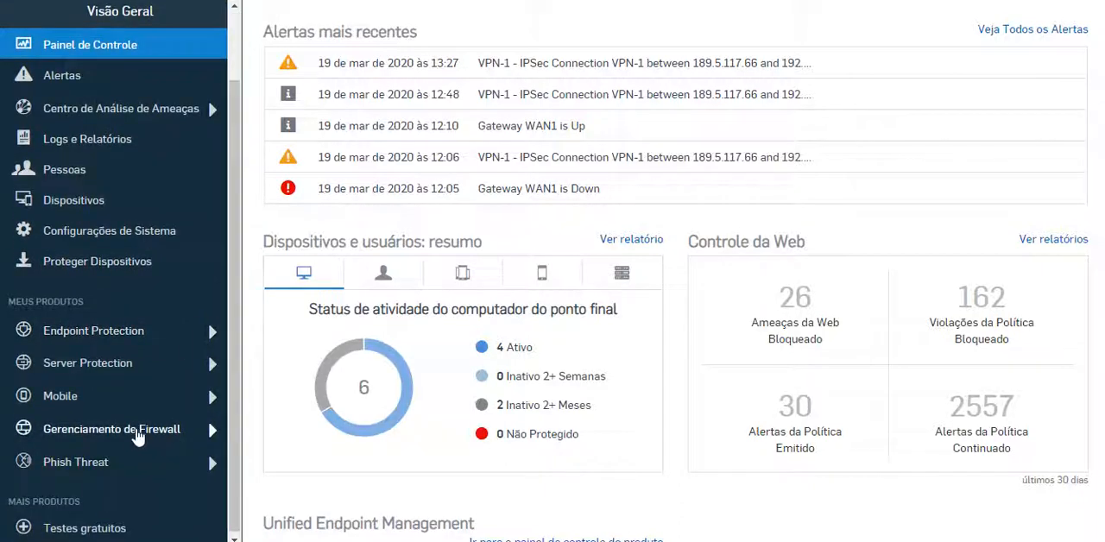
pyautogui.click(130, 429)
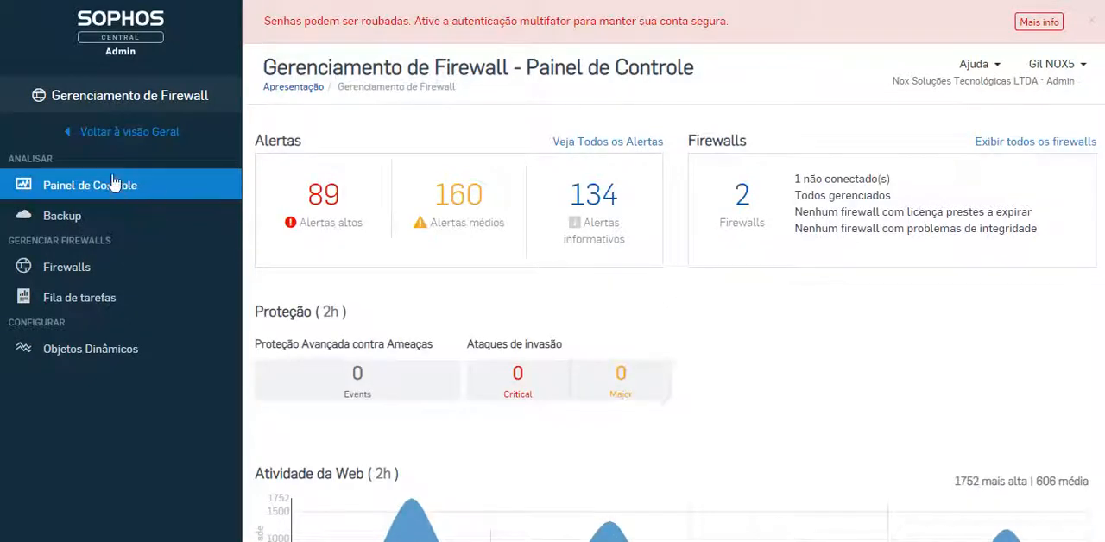
pyautogui.click(93, 129)
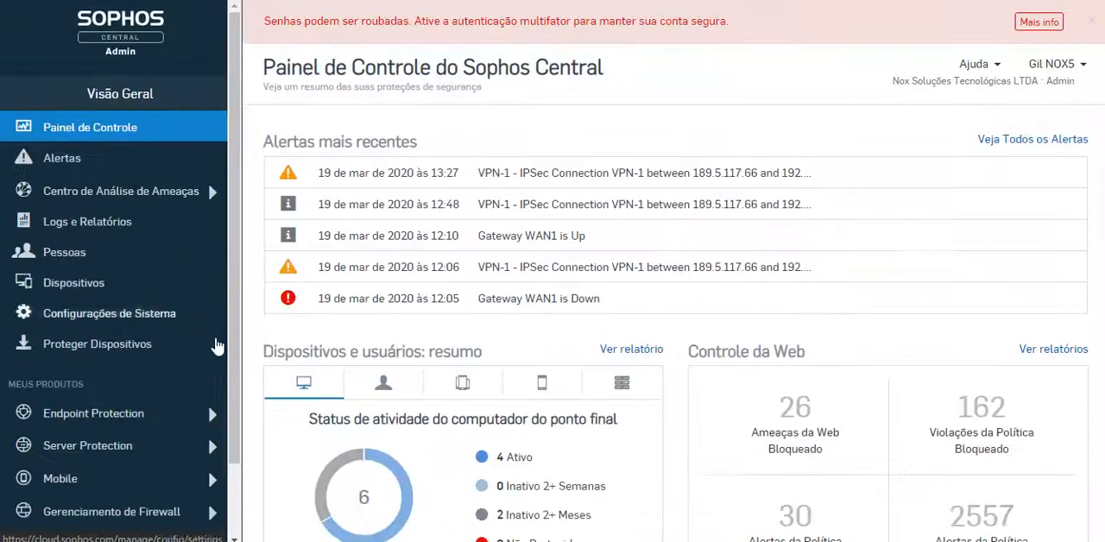
# Open the Endpoint Protection dashboard and inspect the activity status of its users and computers
pyautogui.click(120, 422)
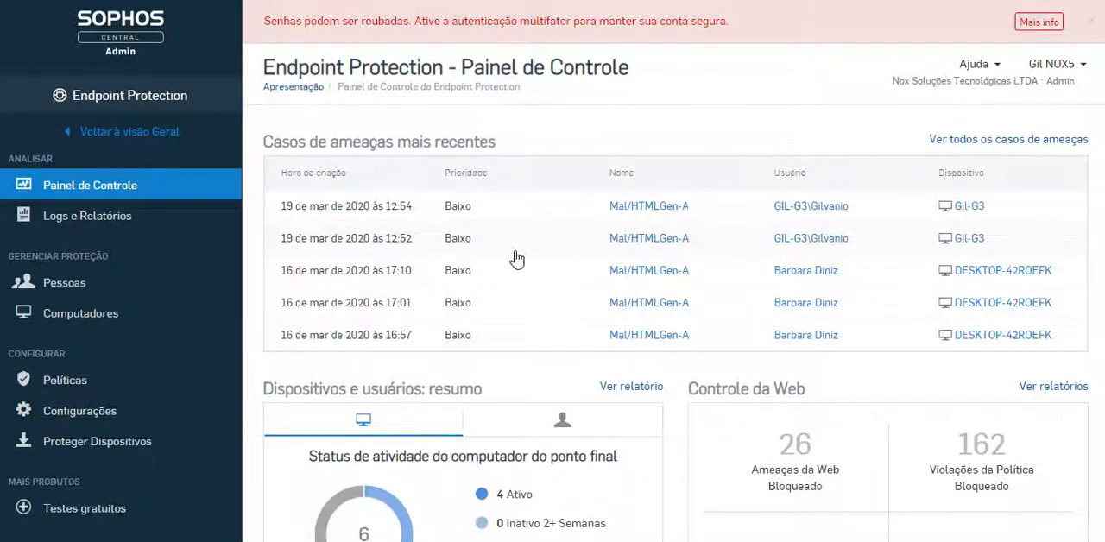
pyautogui.scroll(-2, 540, 246)
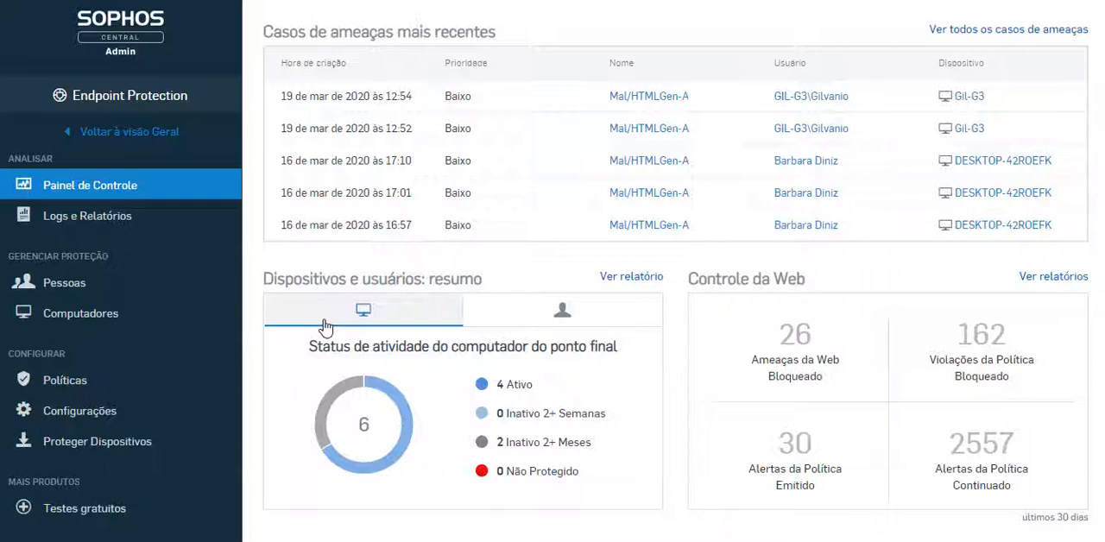
pyautogui.click(585, 317)
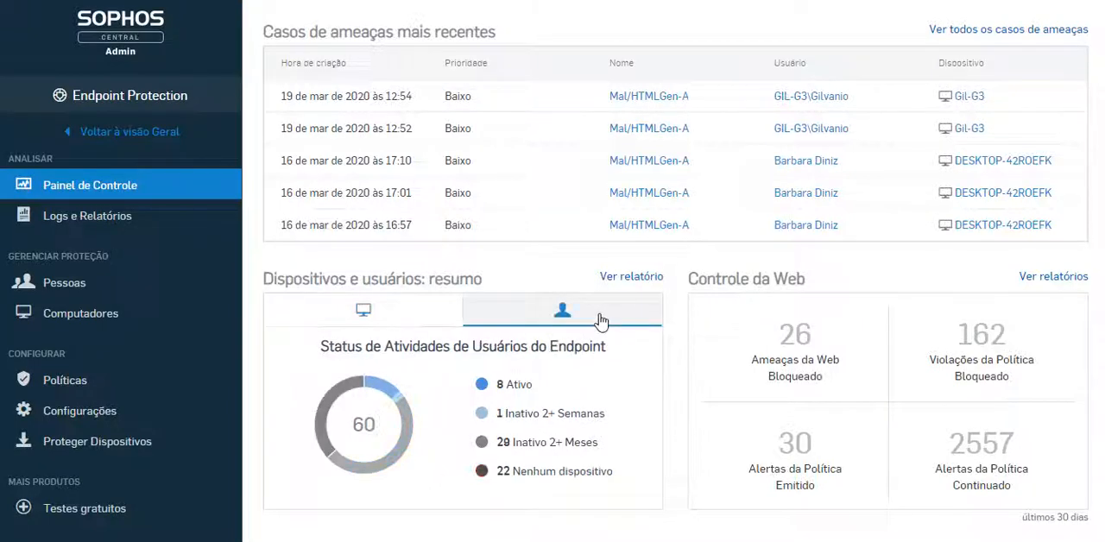
pyautogui.click(341, 315)
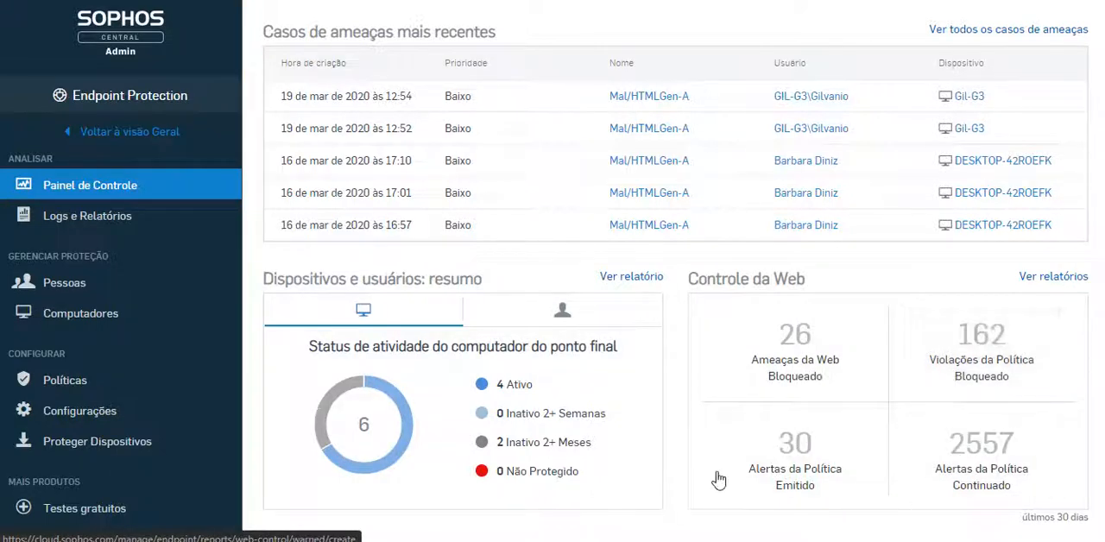
# Look over the Logs e Relatórios and Configurações pages of Endpoint Protection
pyautogui.click(90, 222)
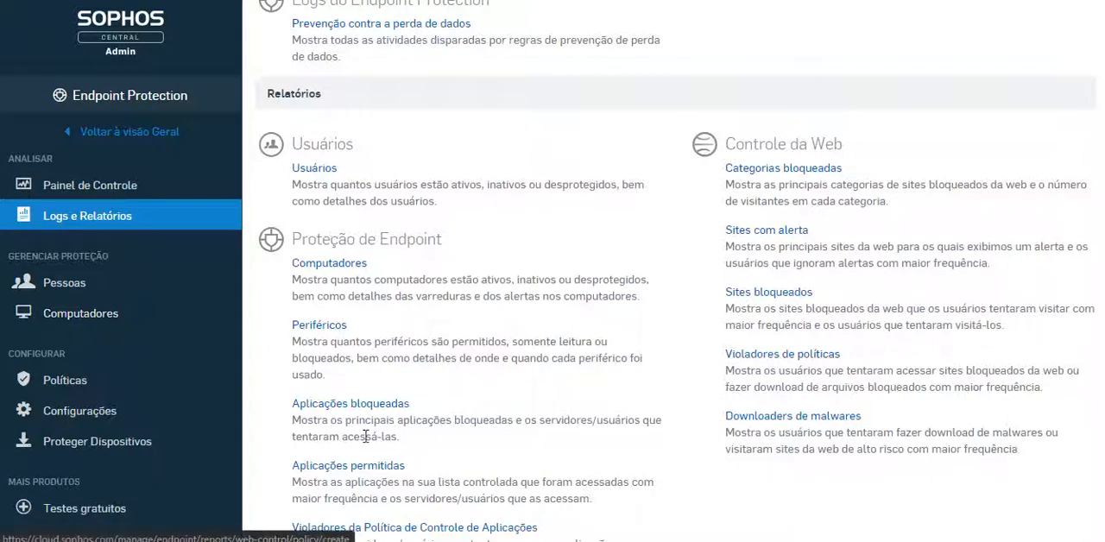
pyautogui.click(91, 412)
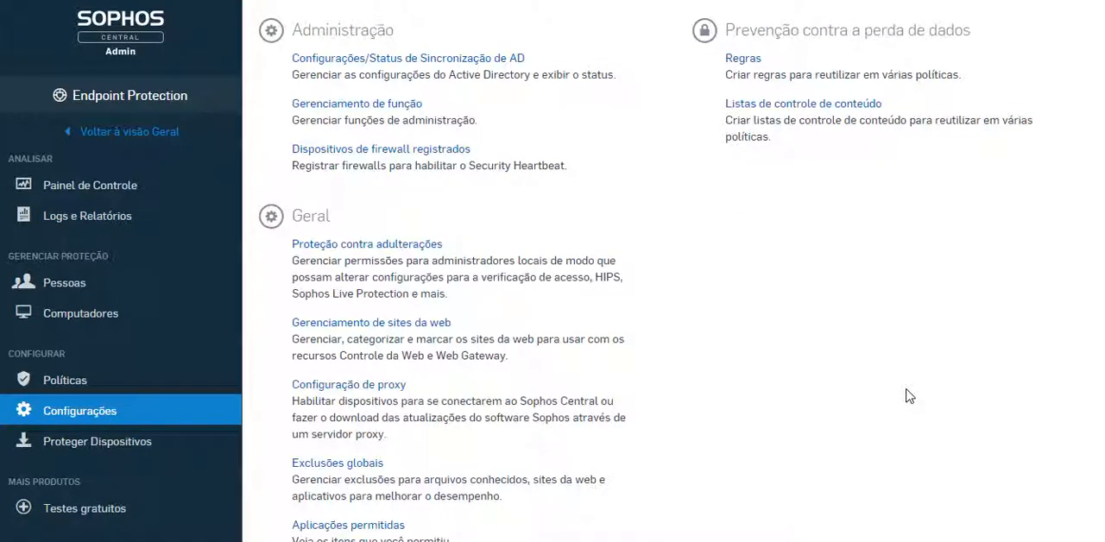
# Open the Endpoint Protection policies and look through the list down to the Prevenção contra a perda de dados section
pyautogui.click(49, 379)
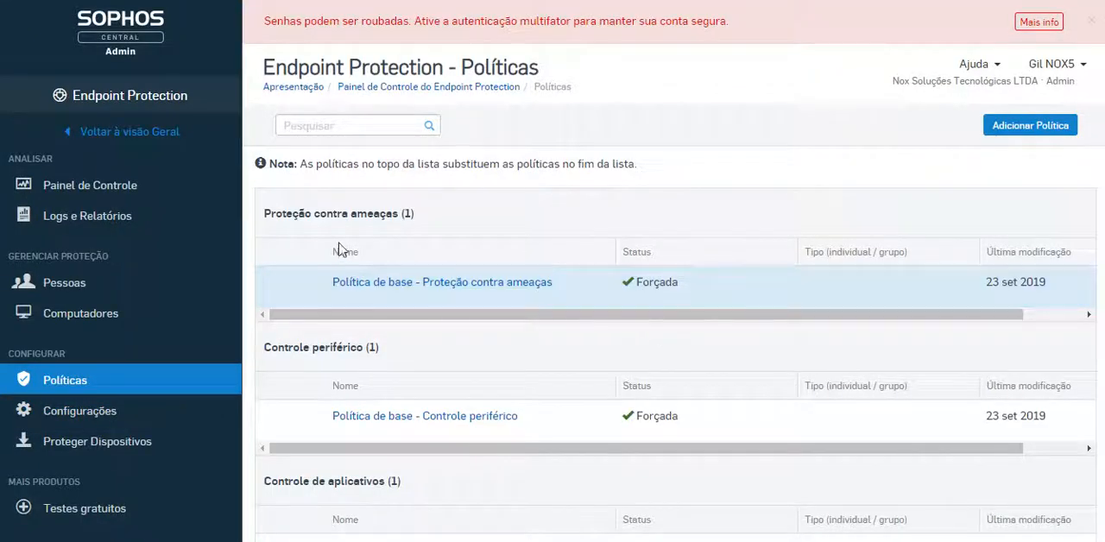
pyautogui.scroll(-3, 561, 306)
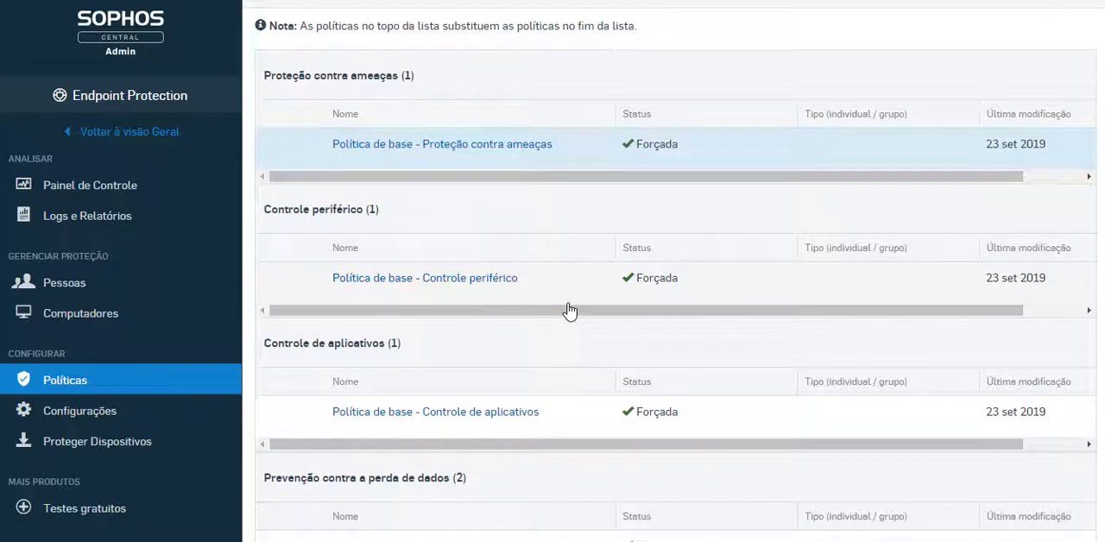
pyautogui.scroll(-1, 577, 309)
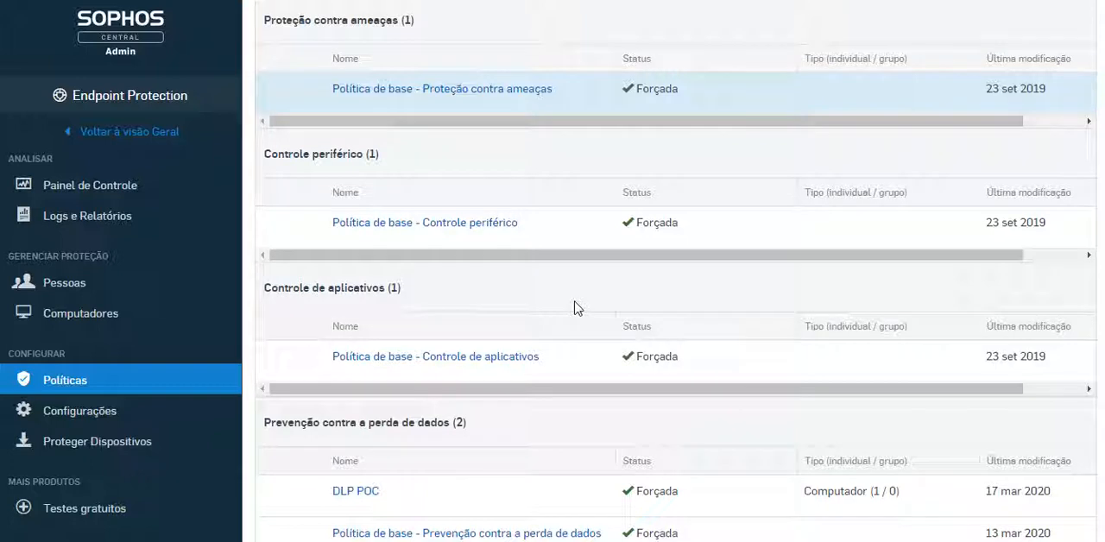
pyautogui.scroll(-2, 595, 276)
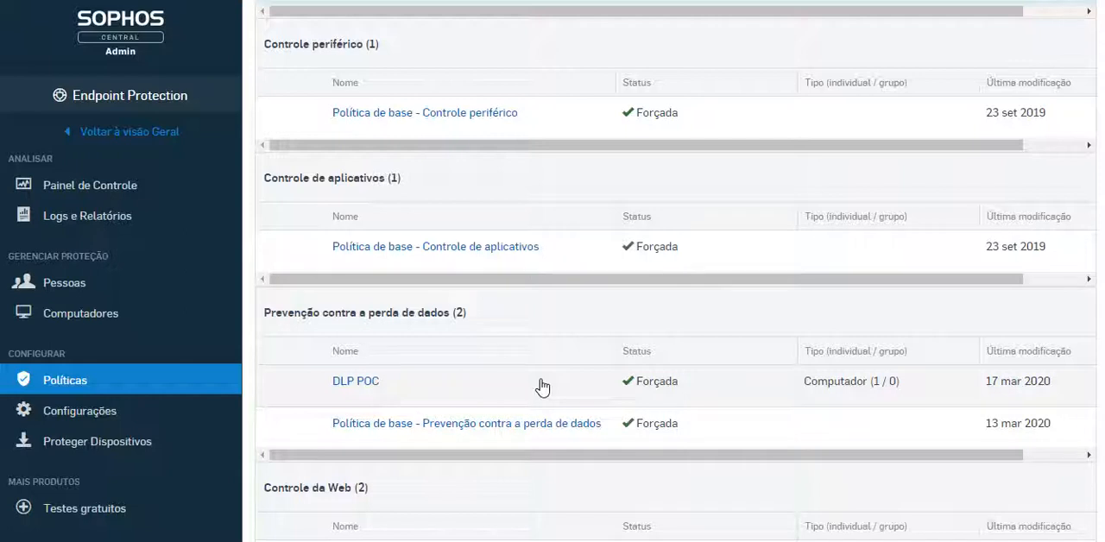
# Turn the data transfer rule on and back off in the settings of the base Prevenção contra a perda de dados policy
pyautogui.click(564, 426)
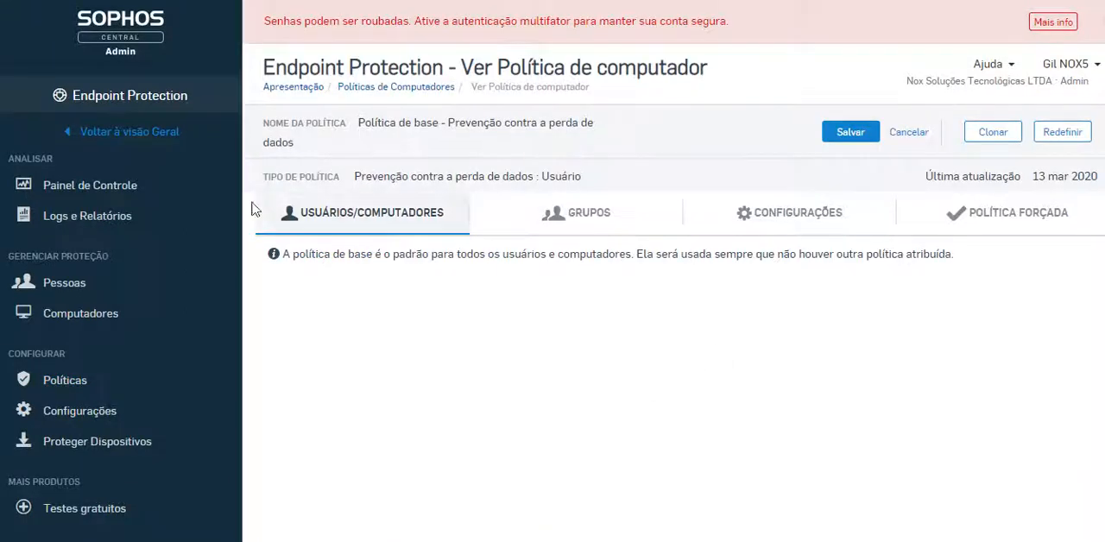
pyautogui.click(757, 216)
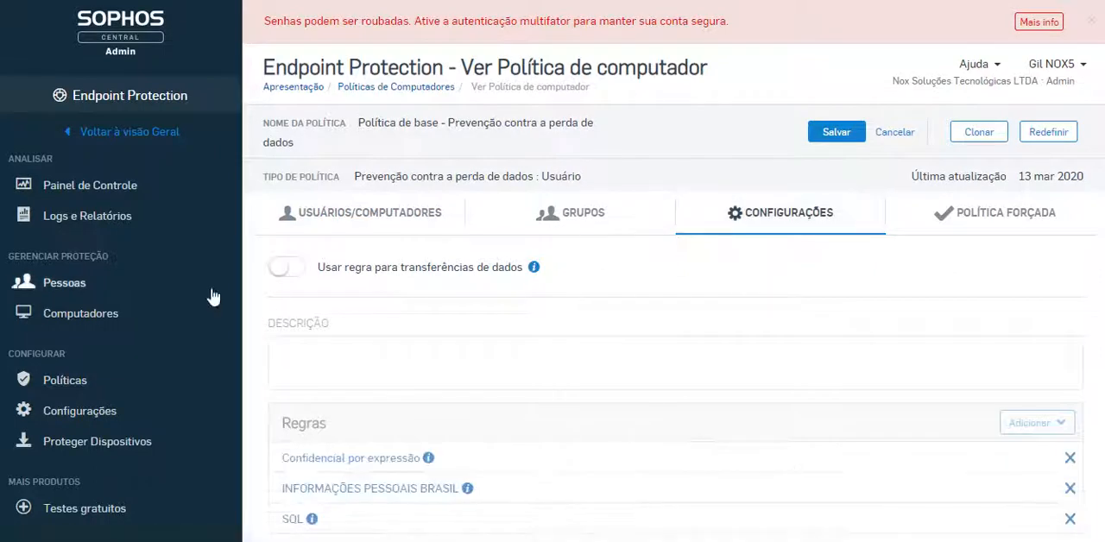
pyautogui.click(287, 267)
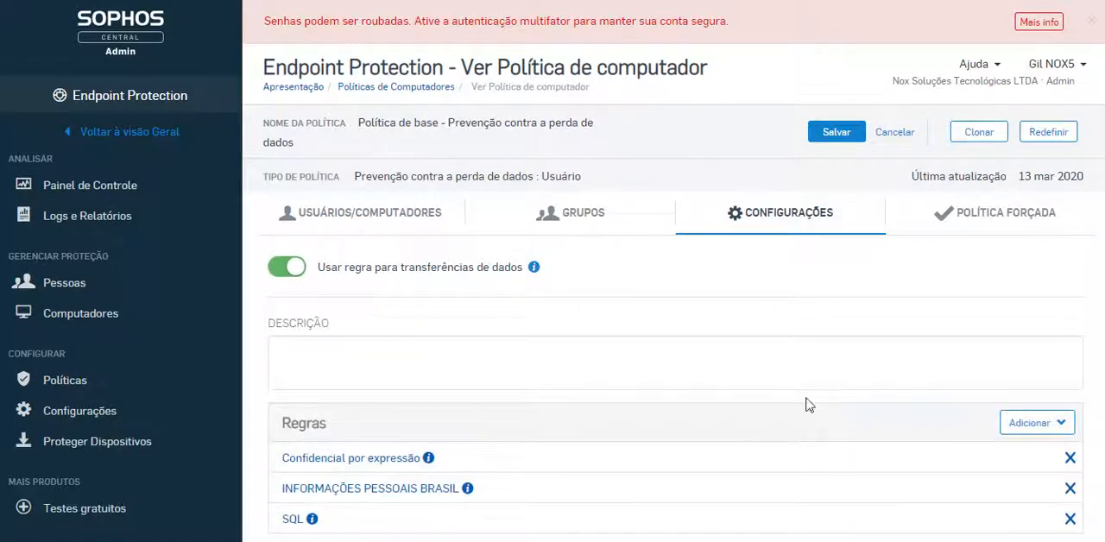
pyautogui.click(289, 273)
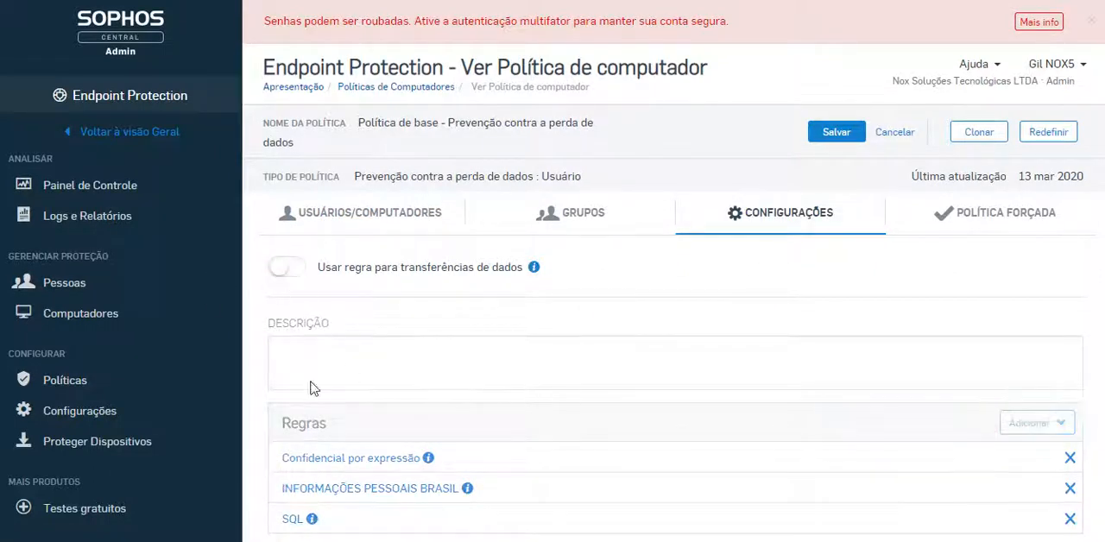
# Open the DLP POC policy from the policies list and check its assigned computers and groups
pyautogui.click(427, 89)
pyautogui.scroll(-1, 652, 461)
pyautogui.scroll(-3, 651, 462)
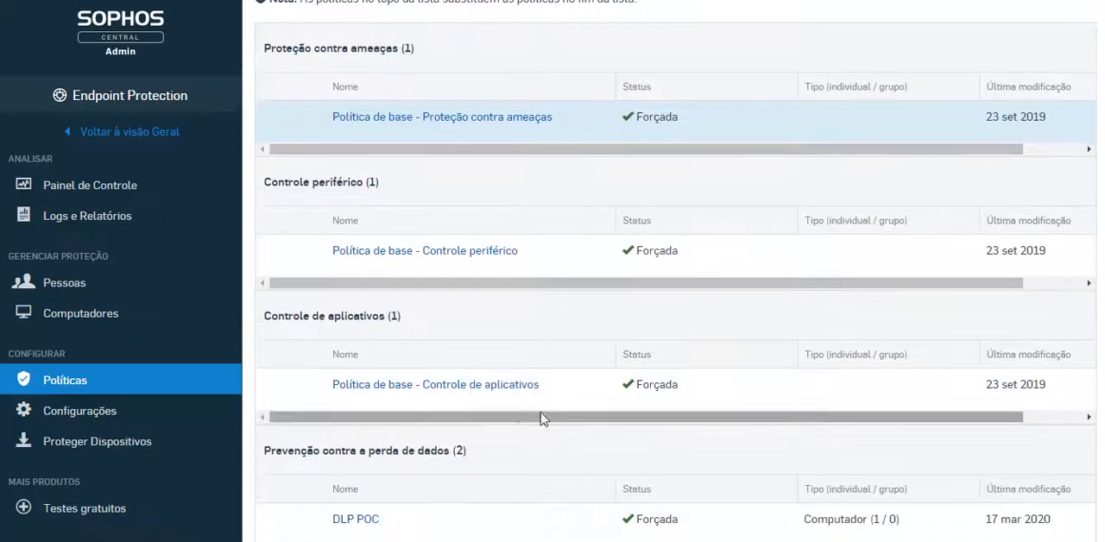
pyautogui.click(356, 382)
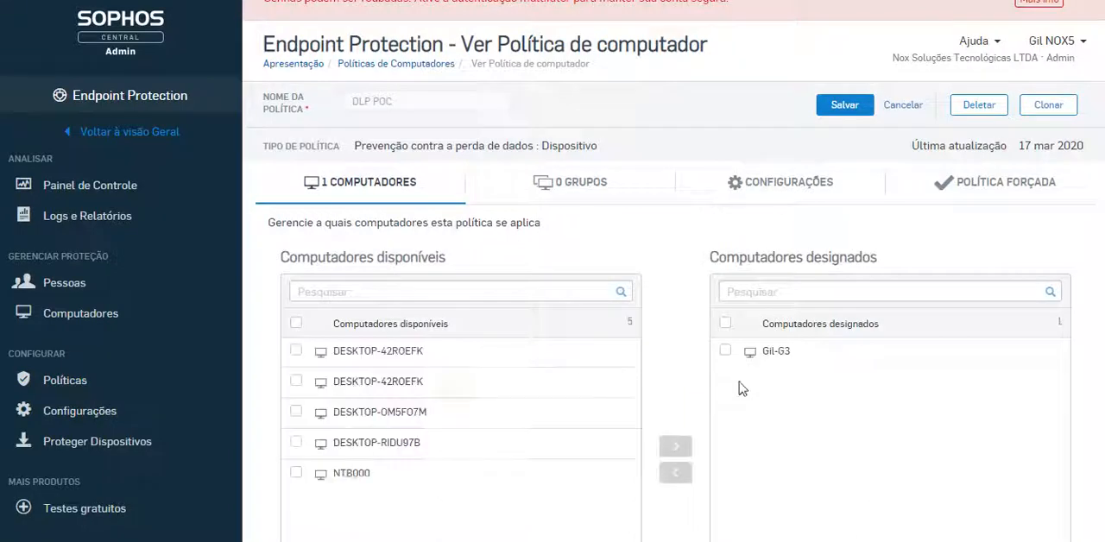
pyautogui.click(550, 191)
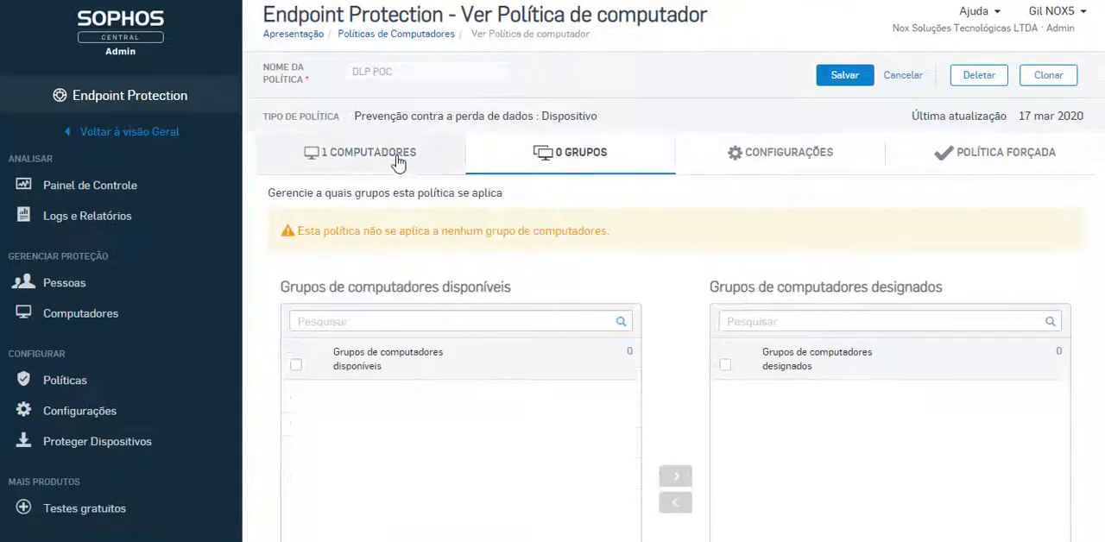
pyautogui.click(390, 154)
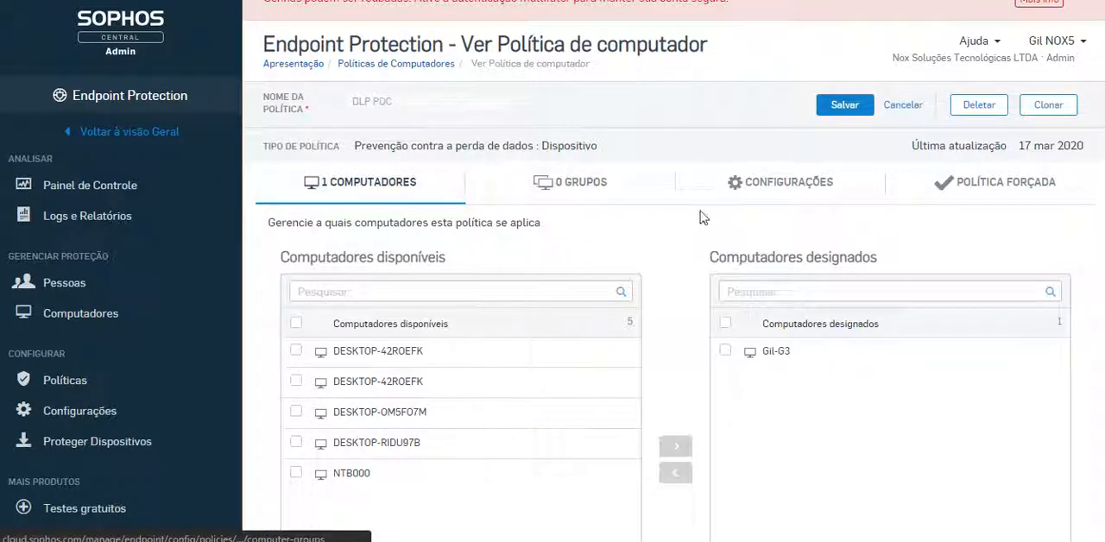
# Enable "Usar regra para transferências de dados" in the DLP POC policy's settings
pyautogui.click(811, 196)
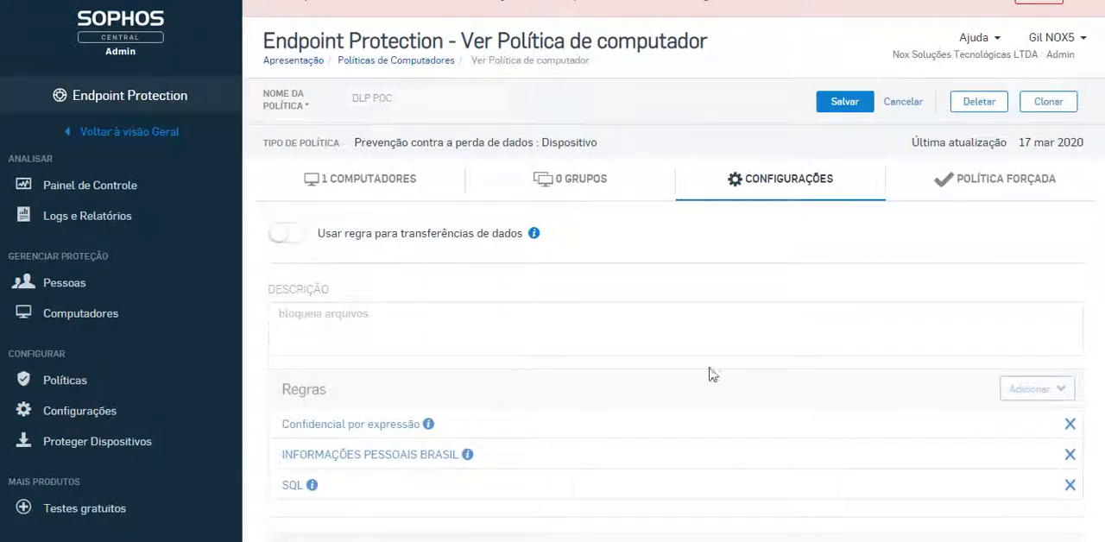
pyautogui.click(287, 235)
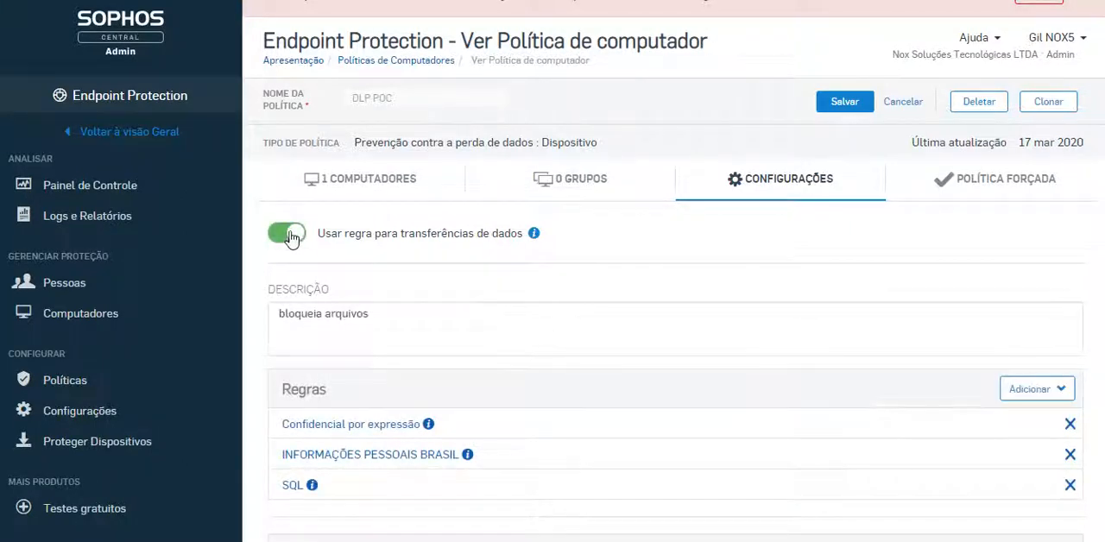
# Look through the existing rules that can be added to the DLP POC policy and the new rule types on offer
pyautogui.click(1033, 389)
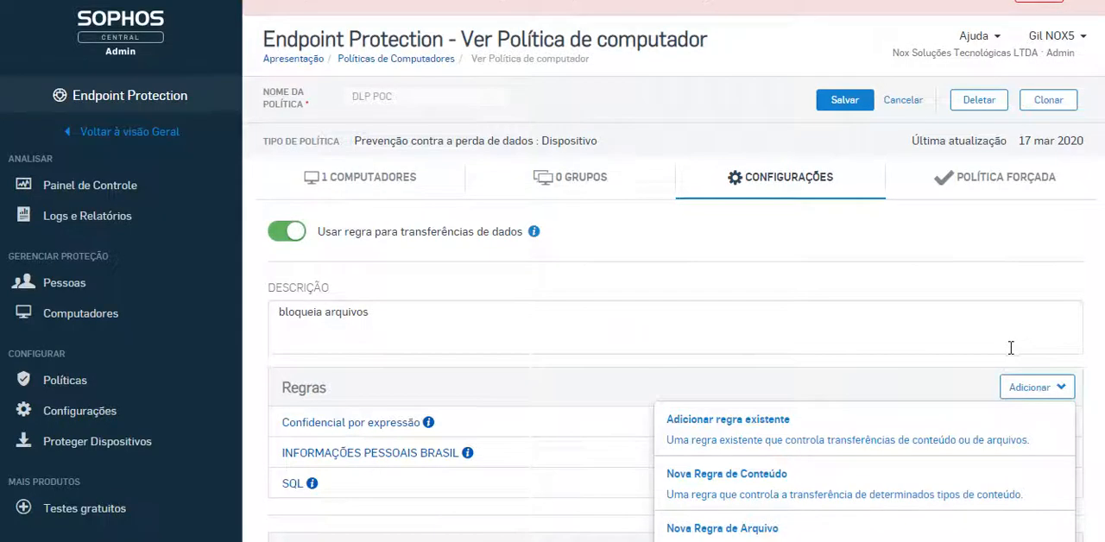
pyautogui.scroll(-2, 1011, 350)
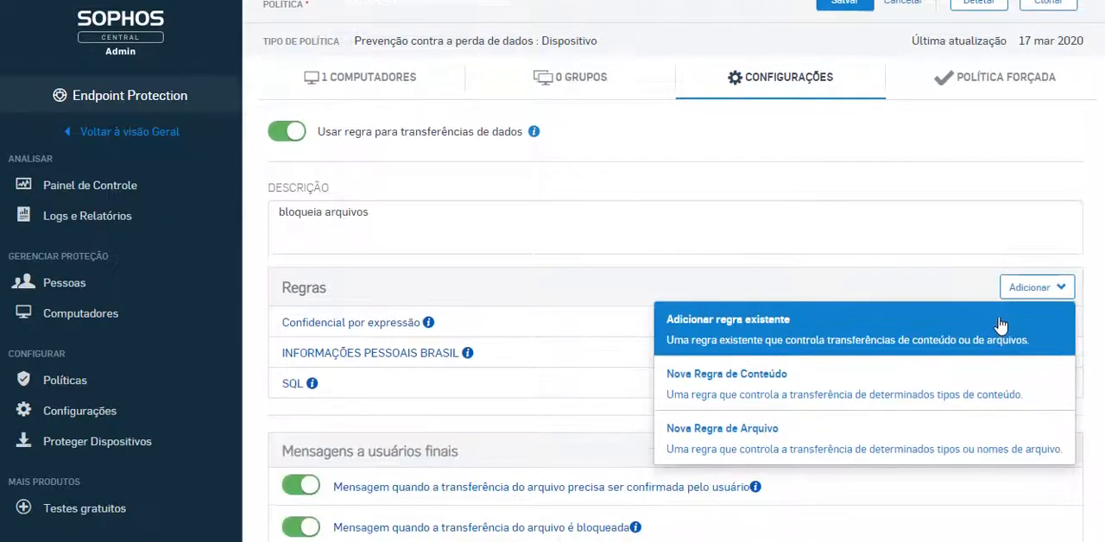
pyautogui.click(873, 333)
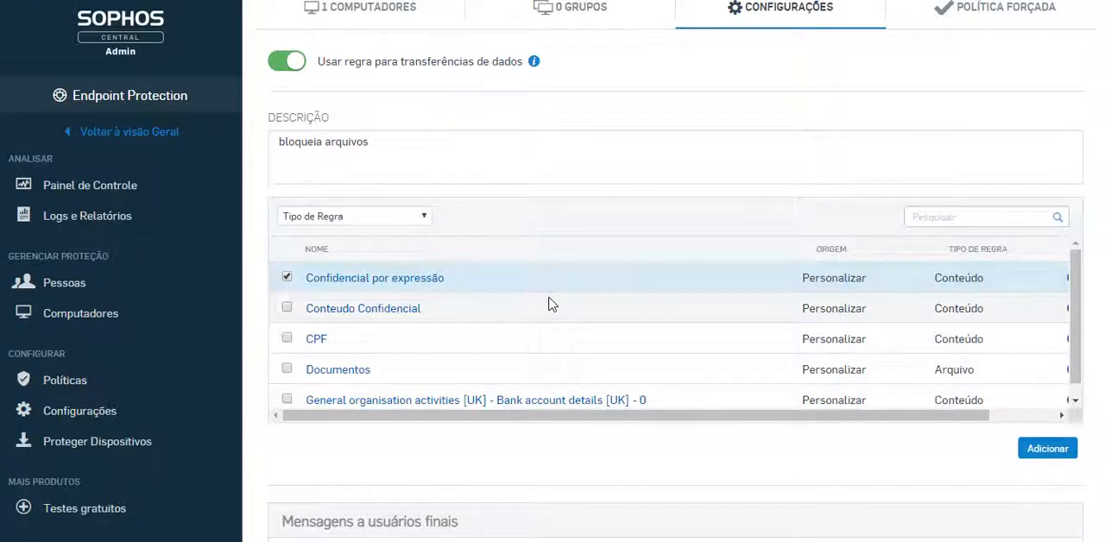
pyautogui.scroll(-1, 492, 326)
pyautogui.scroll(-1, 492, 326)
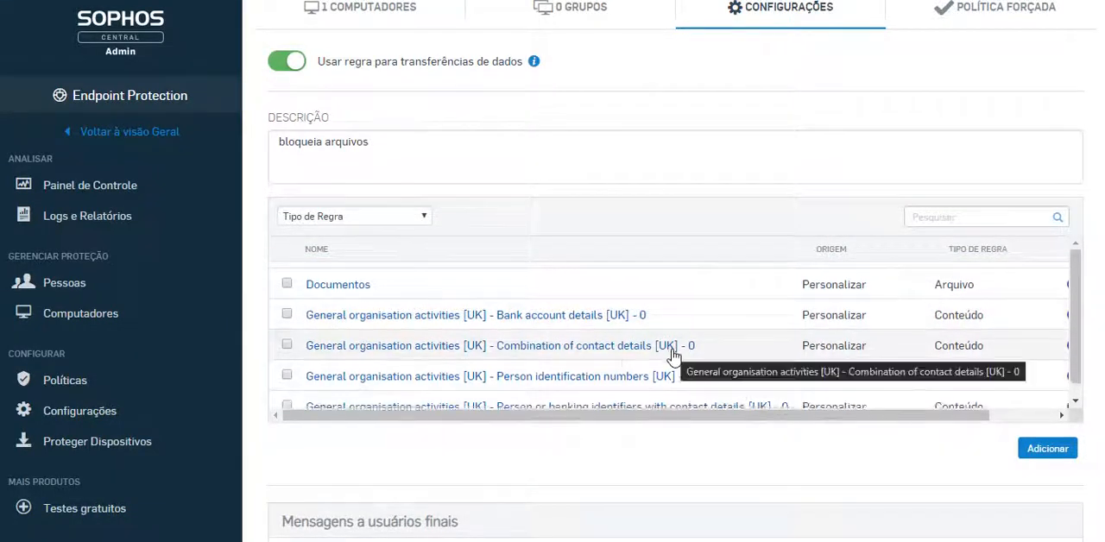
pyautogui.scroll(-3, 673, 358)
pyautogui.scroll(-1, 673, 357)
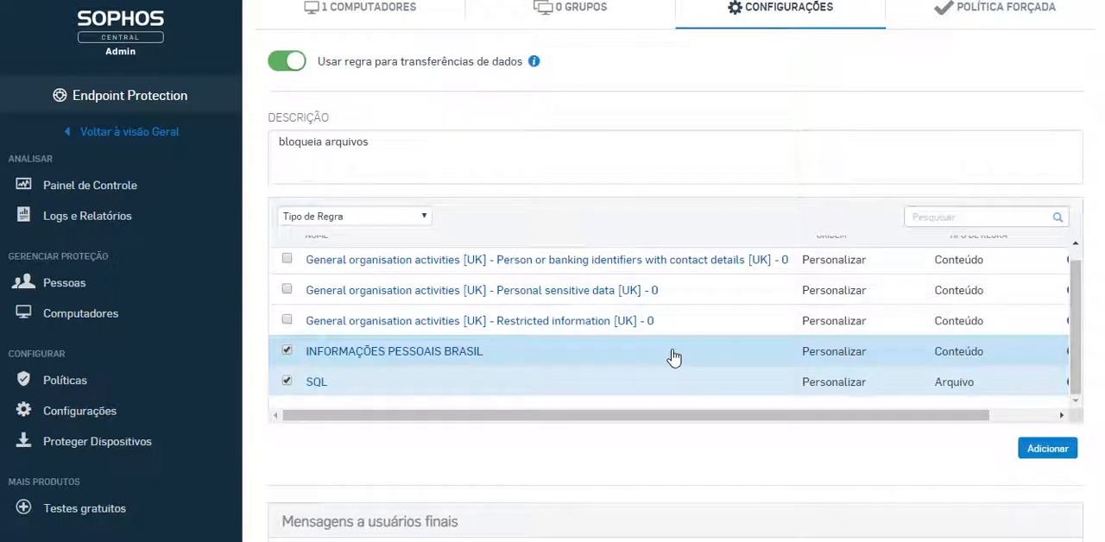
pyautogui.scroll(-1, 897, 341)
pyautogui.scroll(2, 898, 343)
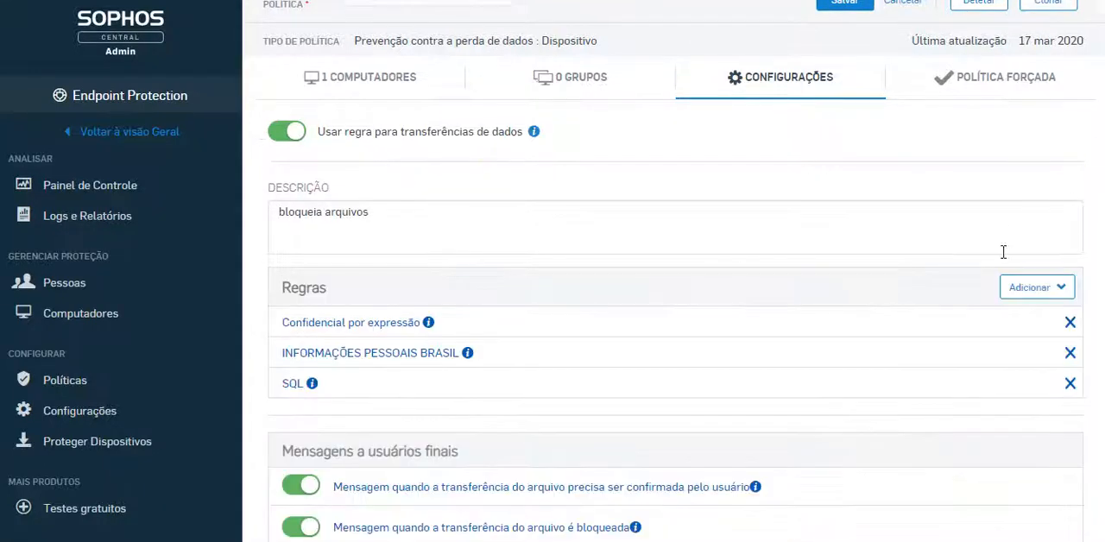
pyautogui.click(1048, 294)
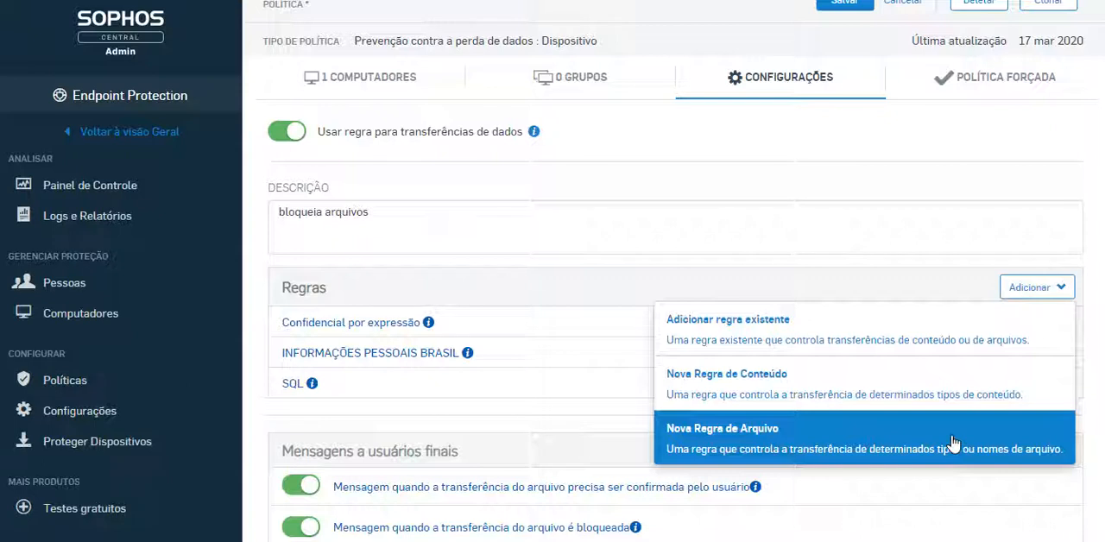
pyautogui.click(787, 195)
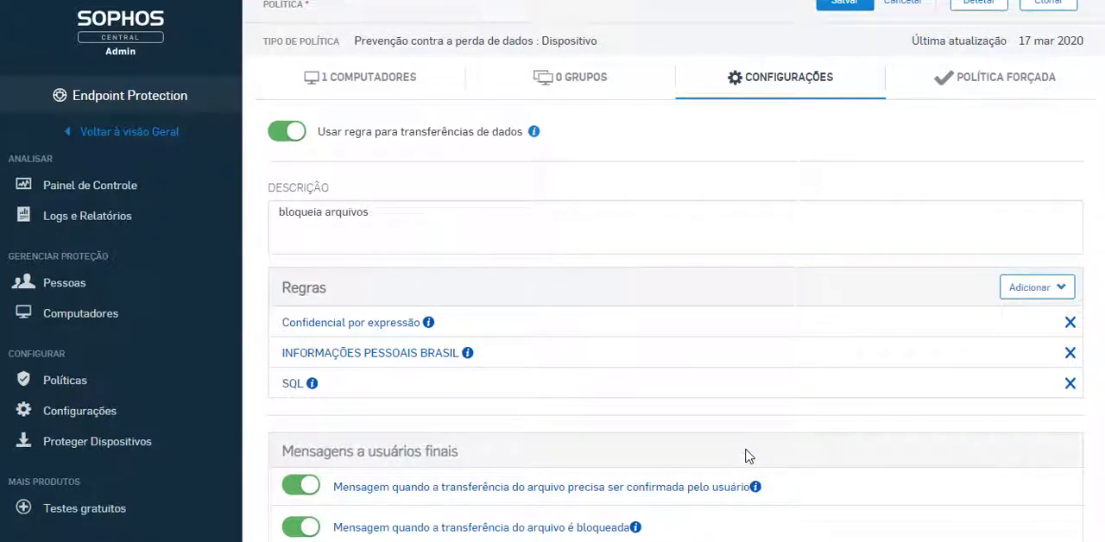
# Open the "Confidencial por expressão" rule and switch its e-mail alerts off and back on
pyautogui.click(384, 323)
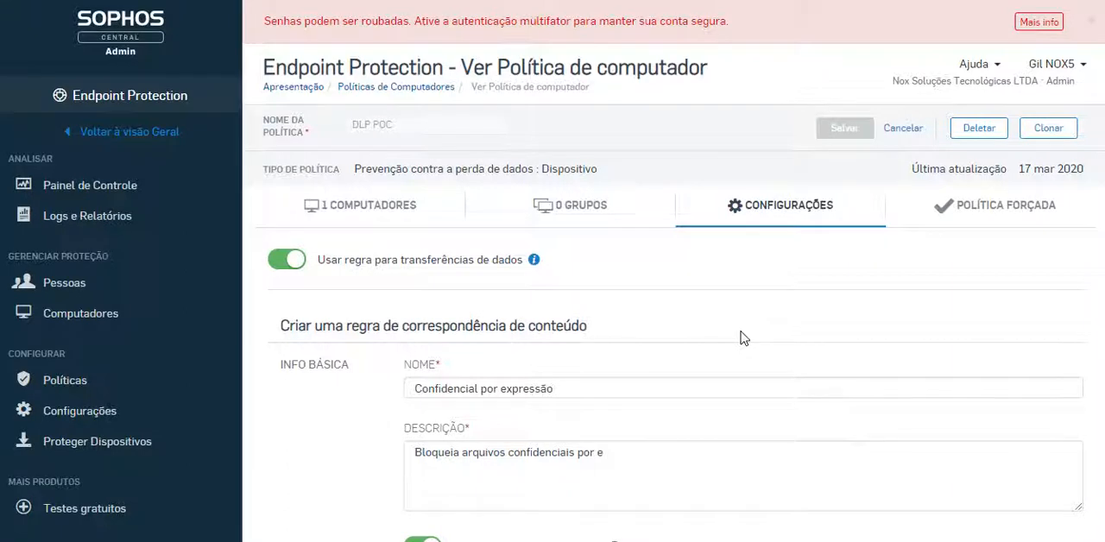
pyautogui.scroll(-2, 744, 337)
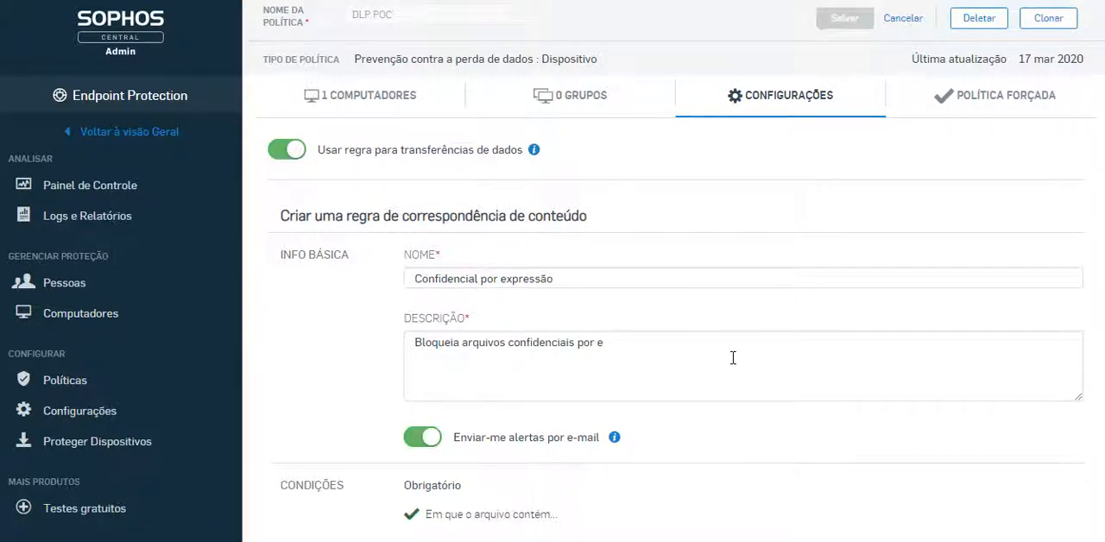
pyautogui.scroll(-2, 732, 358)
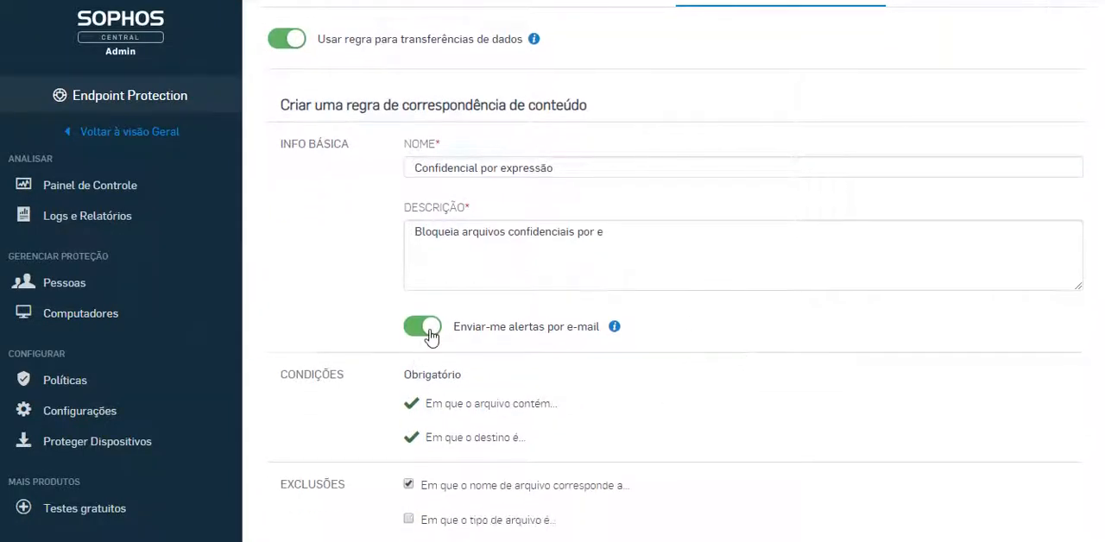
pyautogui.click(429, 327)
pyautogui.click(427, 334)
pyautogui.scroll(-1, 656, 417)
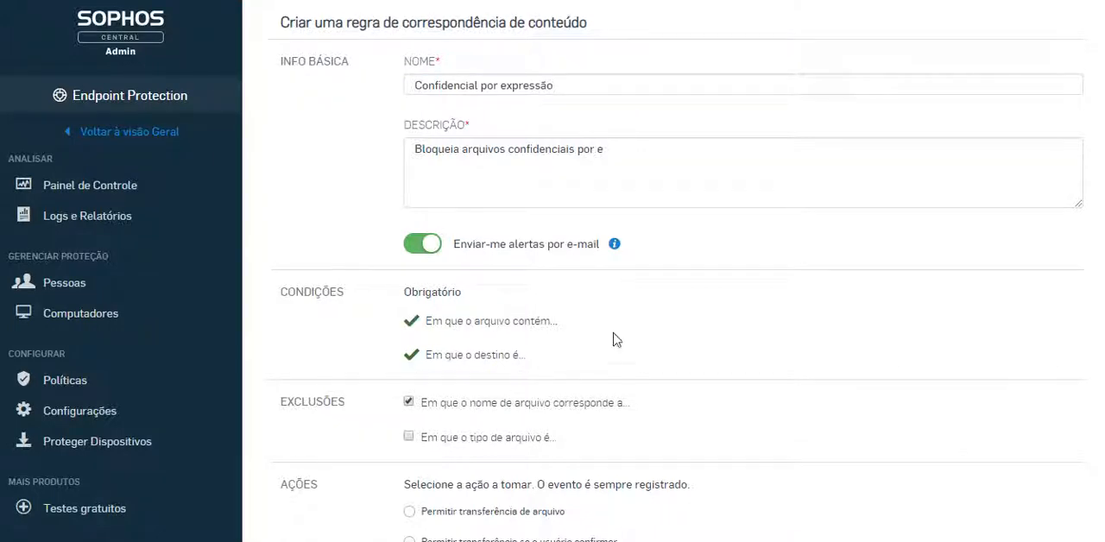
# Try the file transfer actions, choose "Bloquear transferência", and continue to the rule configuration
pyautogui.scroll(-2, 747, 347)
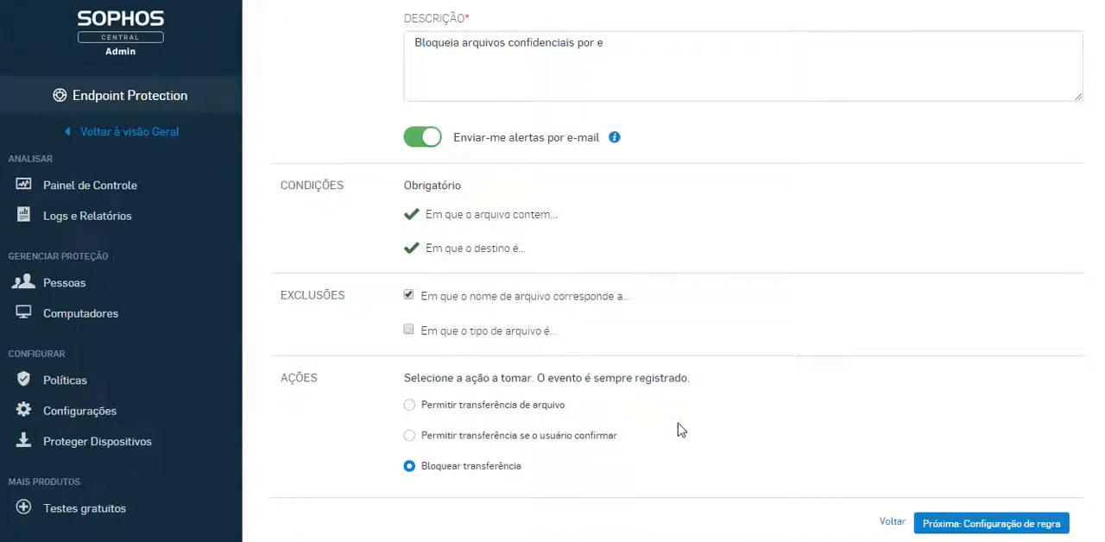
pyautogui.click(526, 406)
pyautogui.click(590, 435)
pyautogui.click(483, 466)
pyautogui.click(958, 533)
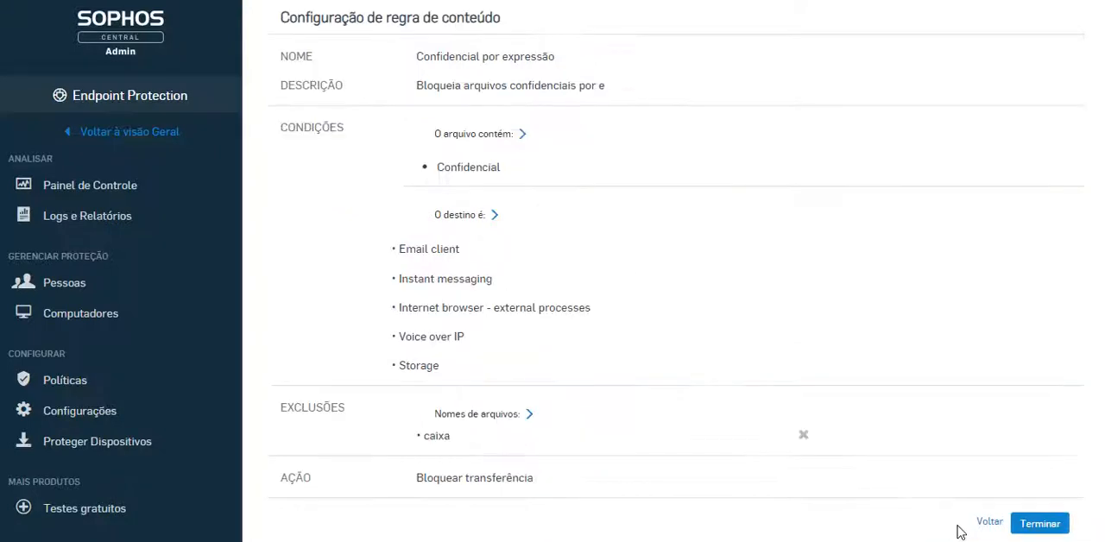
# Search the rule's content control lists for "confi", inspect the Confidencial list's terms, and close it without saving
pyautogui.scroll(2, 843, 396)
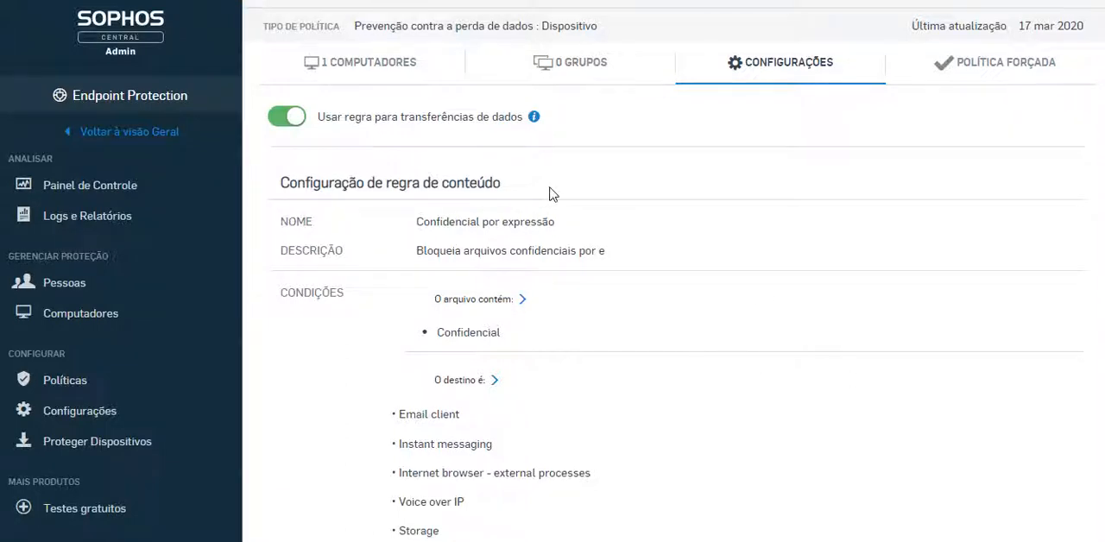
pyautogui.click(499, 300)
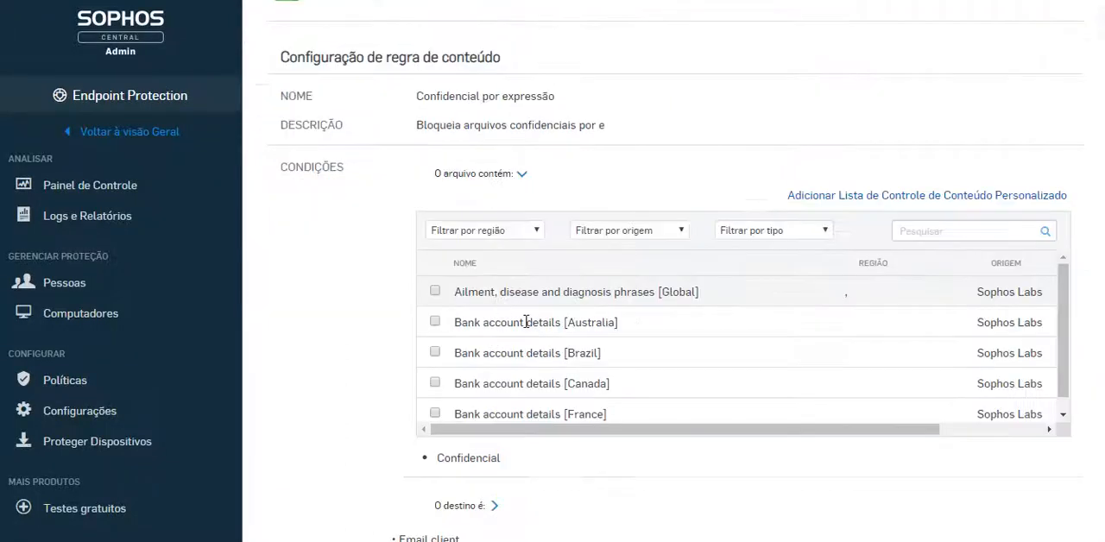
pyautogui.scroll(-1, 708, 404)
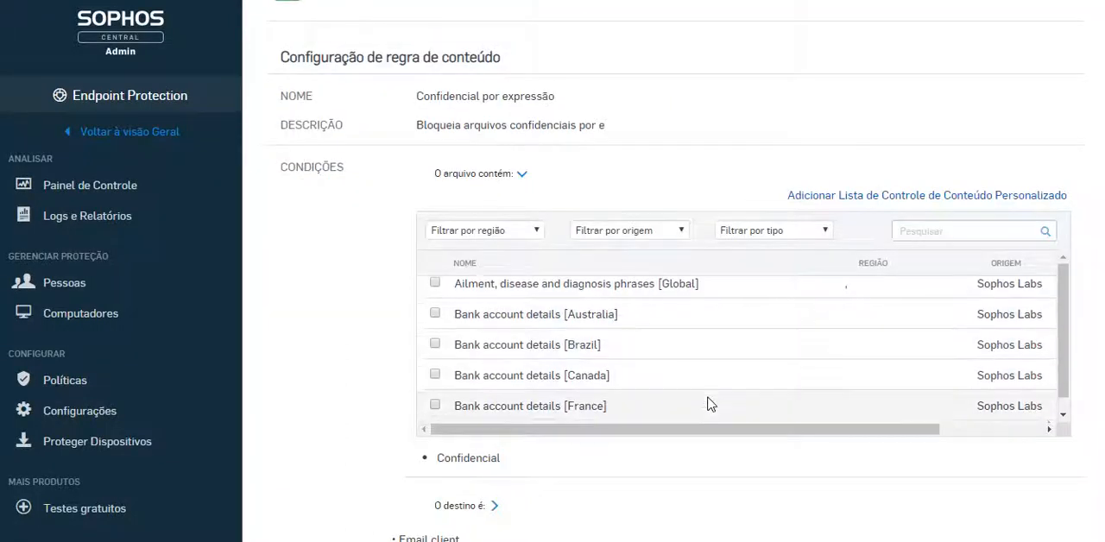
pyautogui.click(923, 224)
pyautogui.write('confi')
pyautogui.click(470, 294)
pyautogui.click(473, 294)
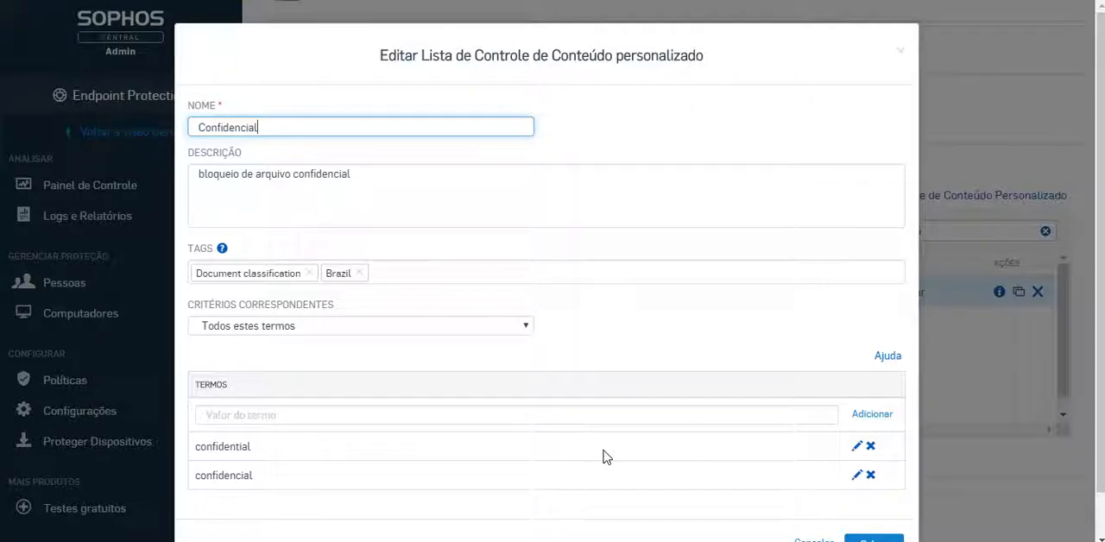
pyautogui.scroll(-1, 850, 519)
pyautogui.click(824, 510)
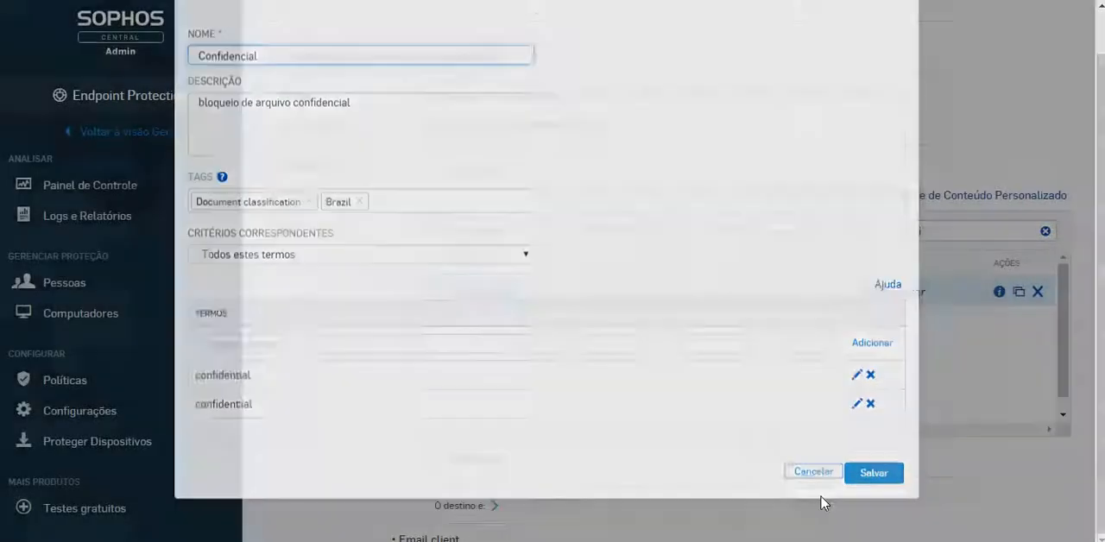
# Expand the rule's destinations, check the Email client entries, and include all Internet browser applications
pyautogui.scroll(-3, 794, 390)
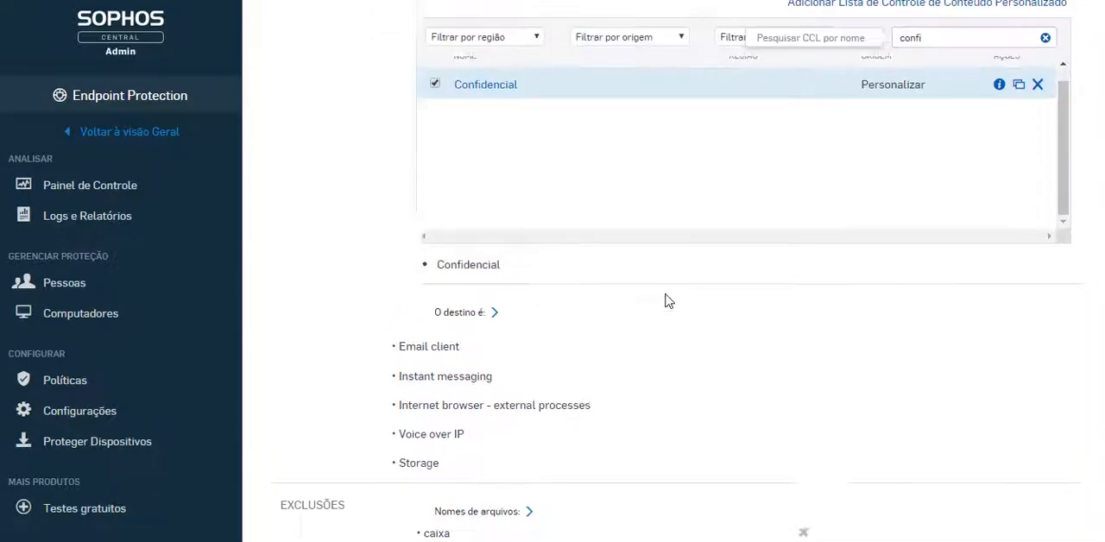
pyautogui.scroll(2, 665, 301)
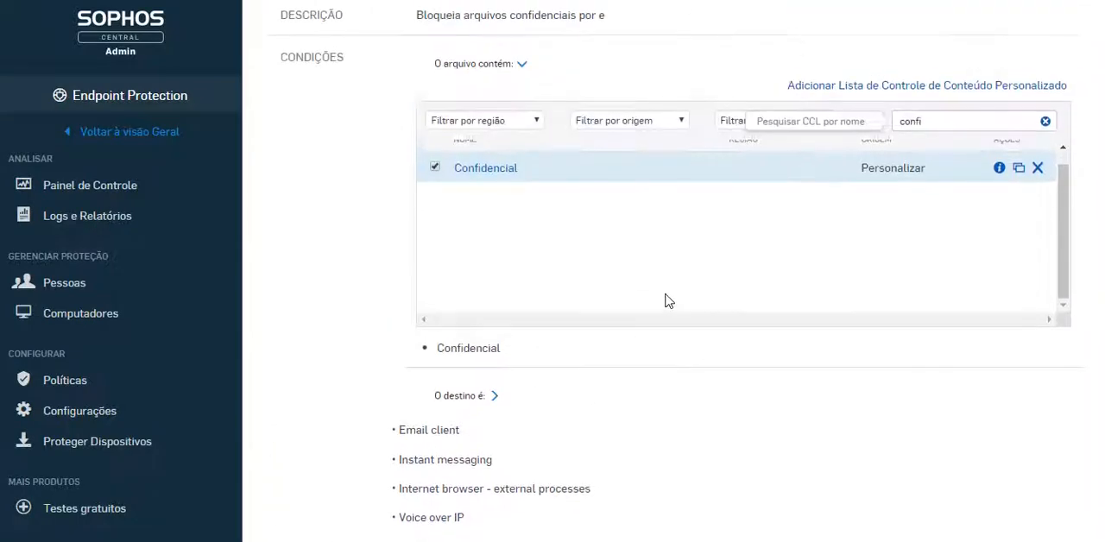
pyautogui.click(447, 395)
pyautogui.scroll(-1, 469, 400)
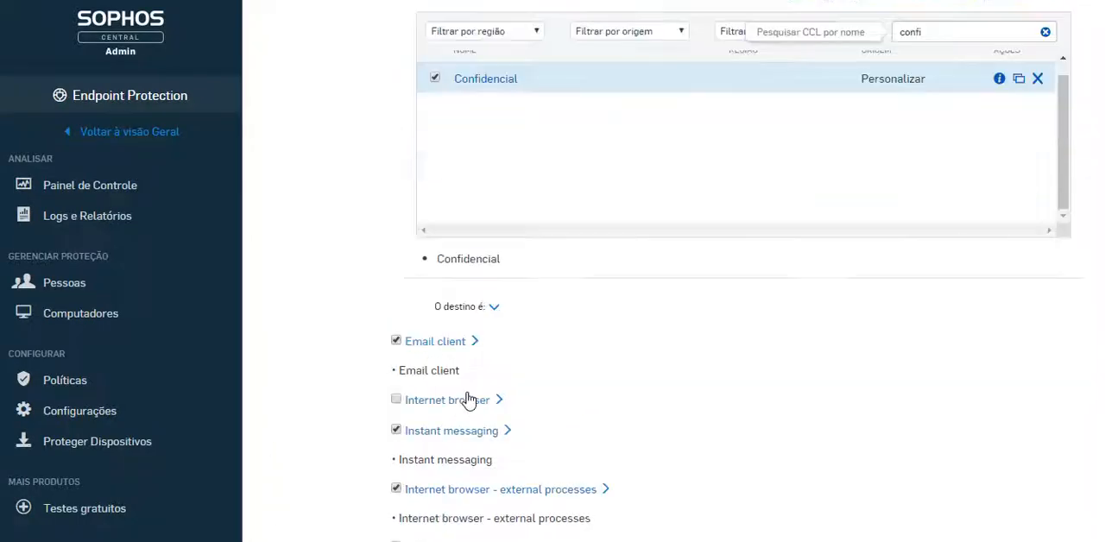
pyautogui.click(473, 343)
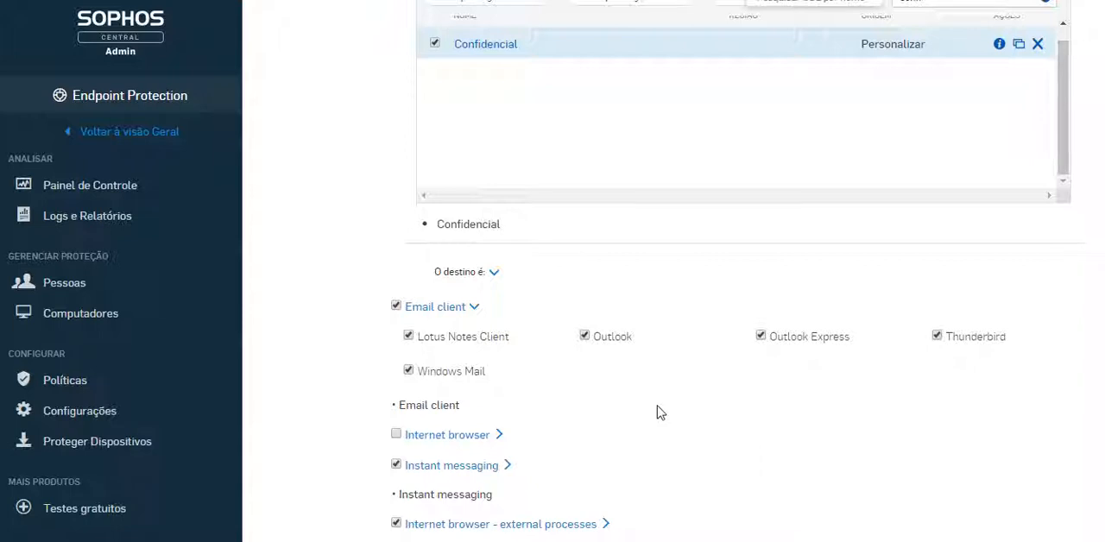
pyautogui.click(500, 436)
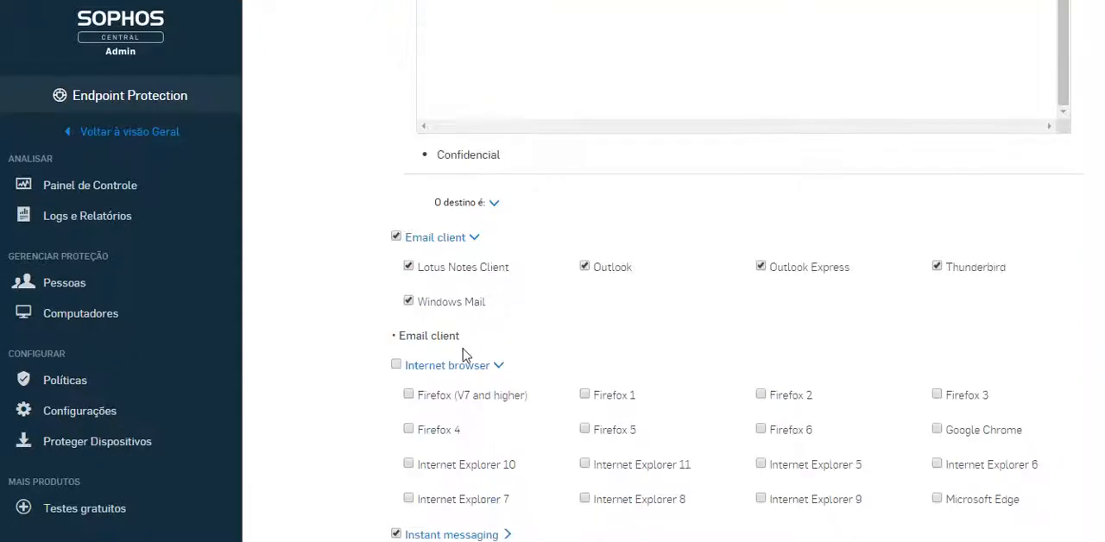
pyautogui.click(396, 365)
pyautogui.scroll(-5, 661, 370)
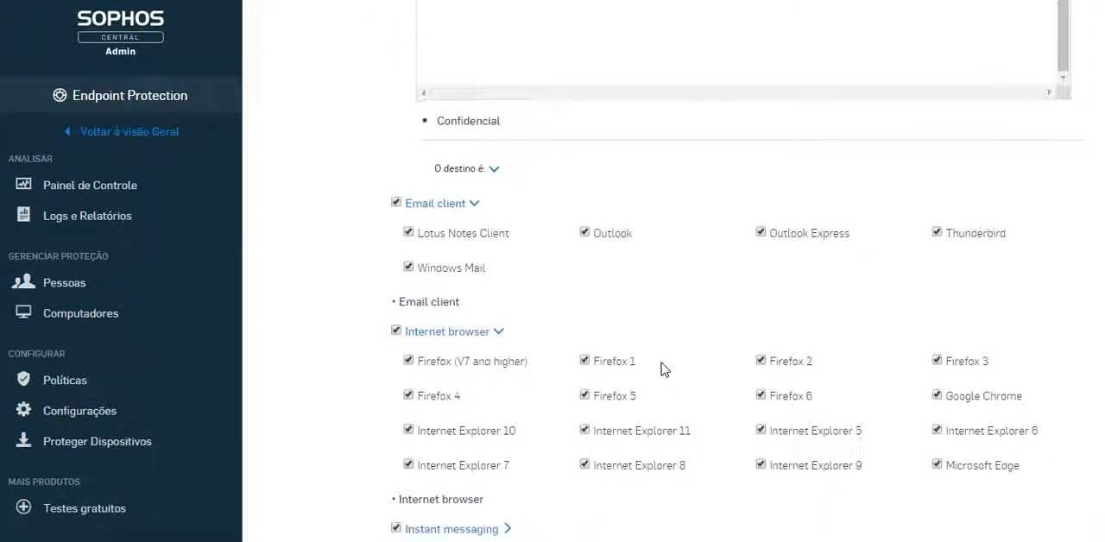
# Examine the applications and devices covered by the Instant messaging, external browser processes, Voice over IP and Storage destinations
pyautogui.click(508, 274)
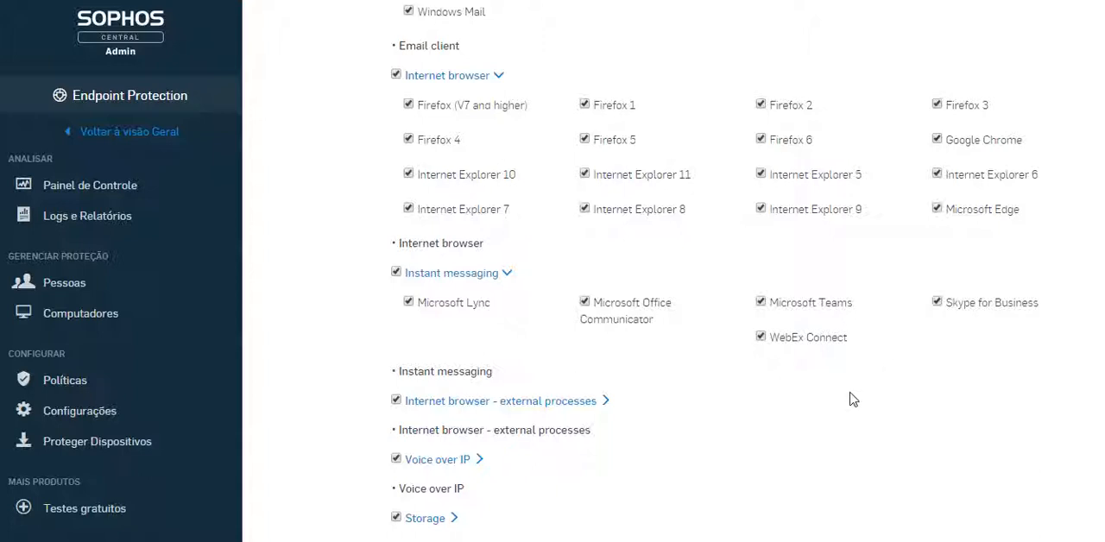
pyautogui.click(607, 400)
pyautogui.scroll(-2, 737, 438)
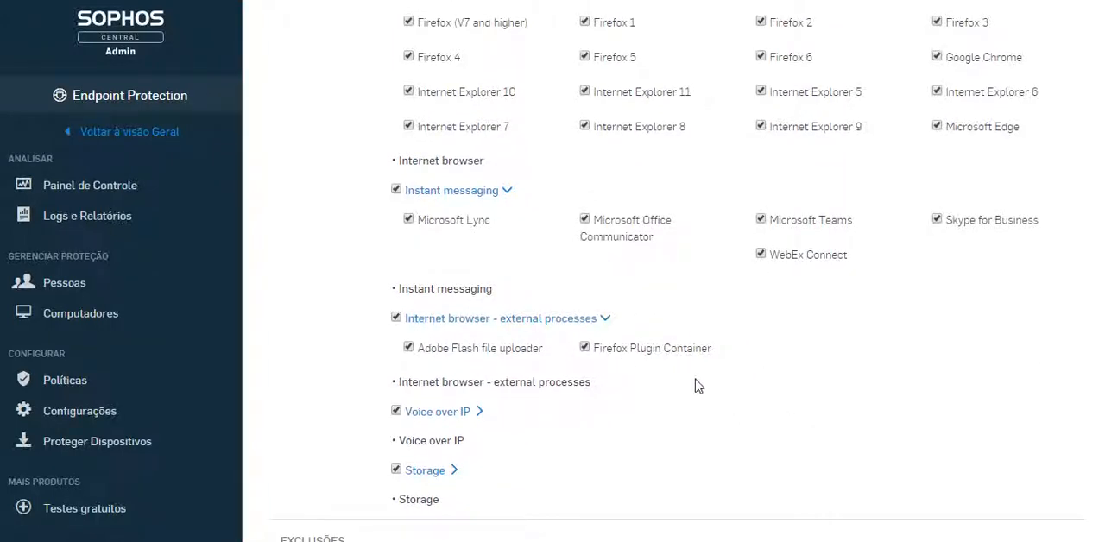
pyautogui.click(480, 412)
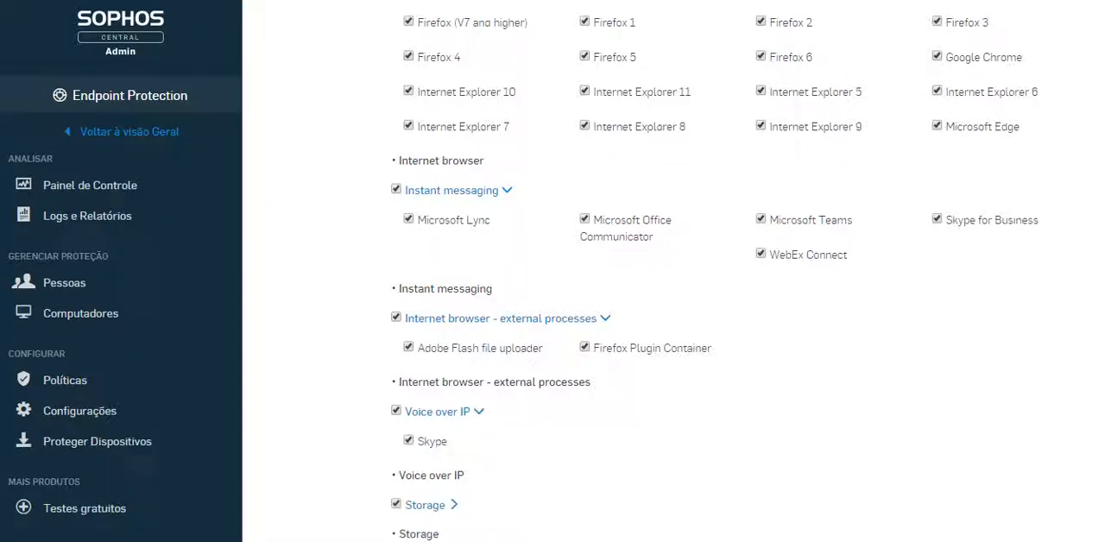
pyautogui.scroll(-2, 558, 427)
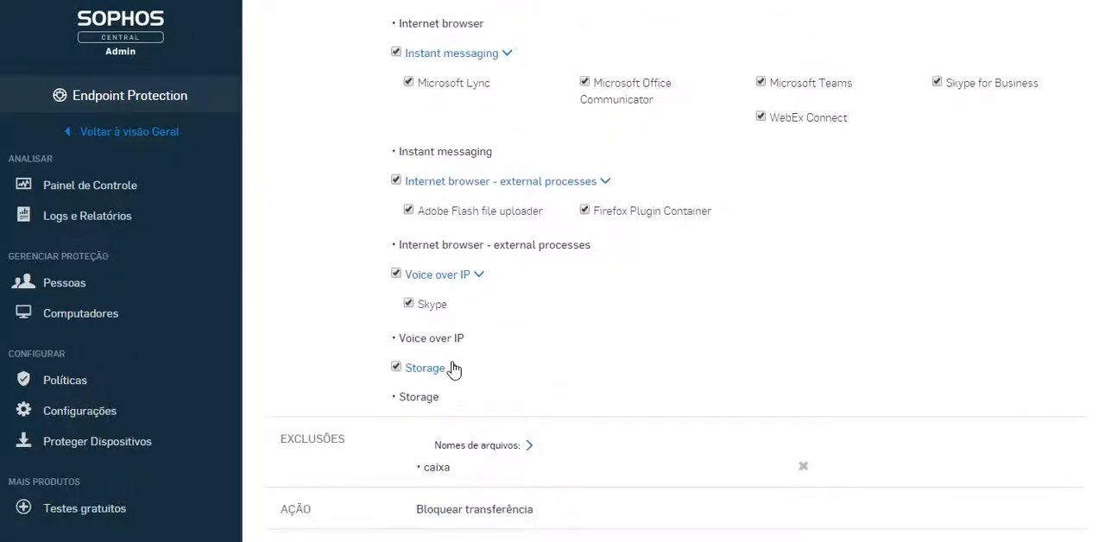
pyautogui.click(453, 369)
pyautogui.scroll(-1, 733, 376)
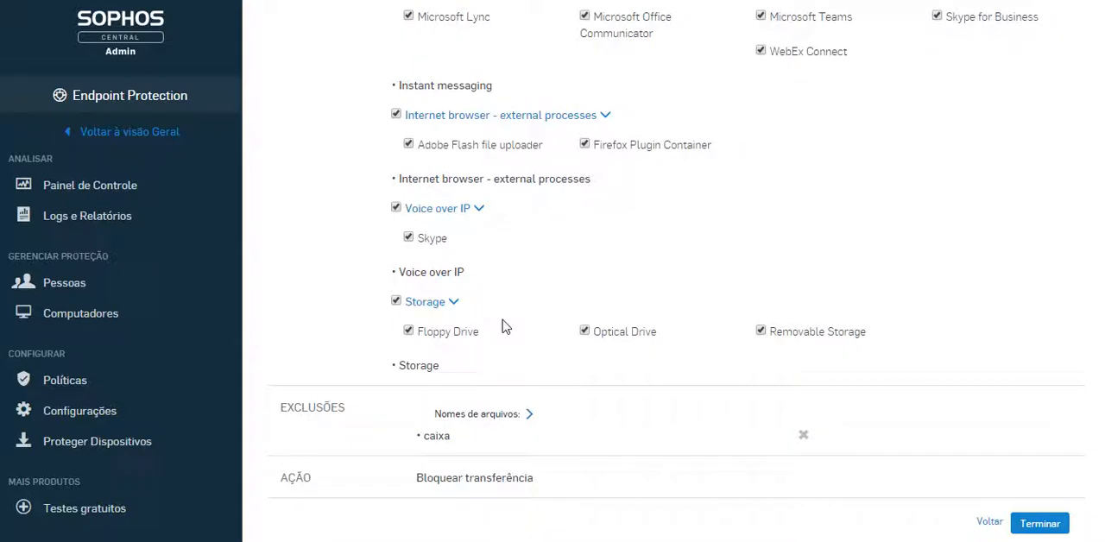
# Remove the "caixa" file name exclusion, add it again, and finish the rule's configuration
pyautogui.click(530, 415)
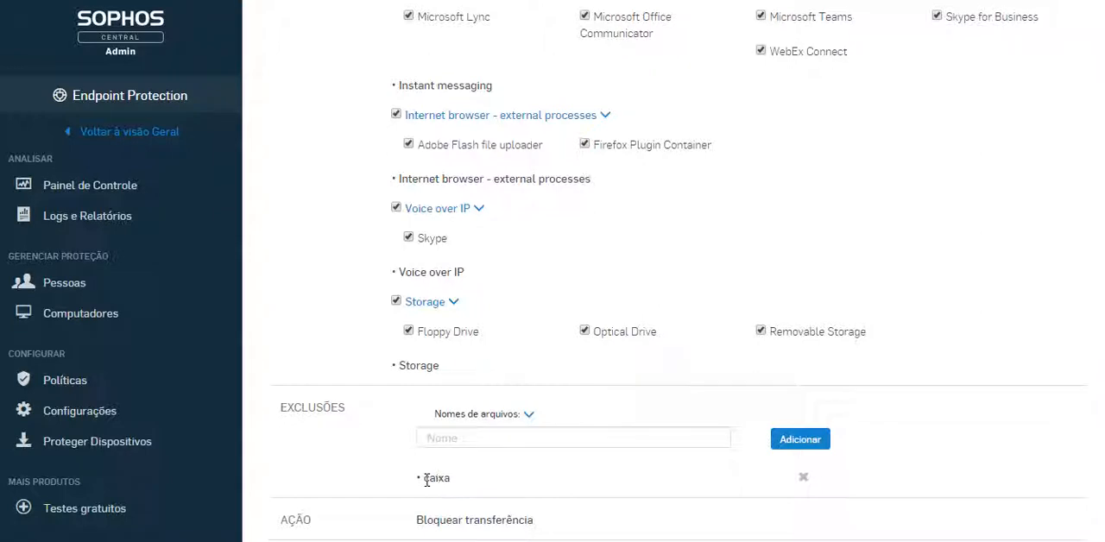
pyautogui.click(805, 478)
pyautogui.click(505, 443)
pyautogui.write('caixa')
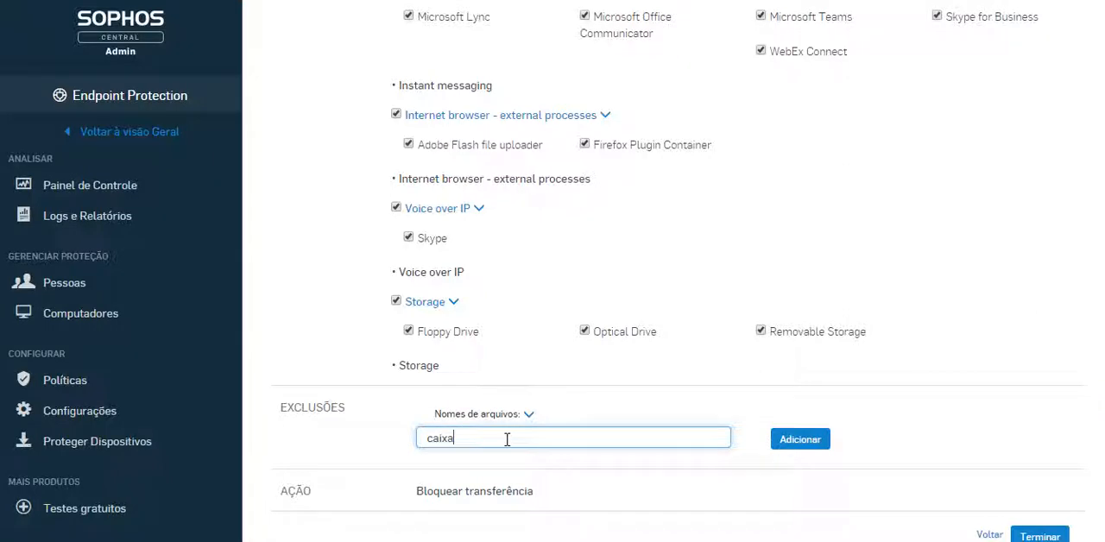
pyautogui.click(820, 451)
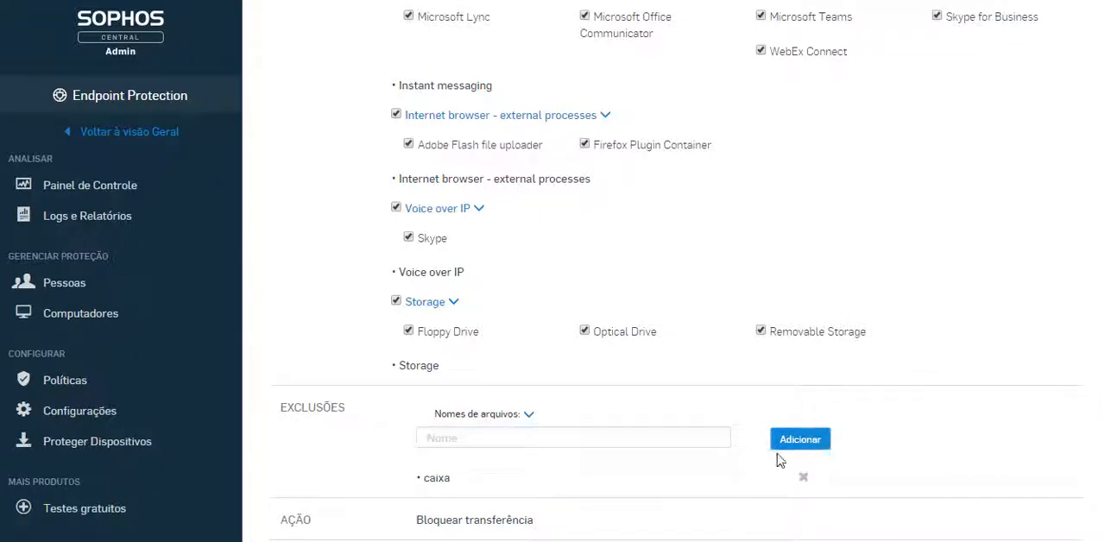
pyautogui.scroll(-1, 537, 444)
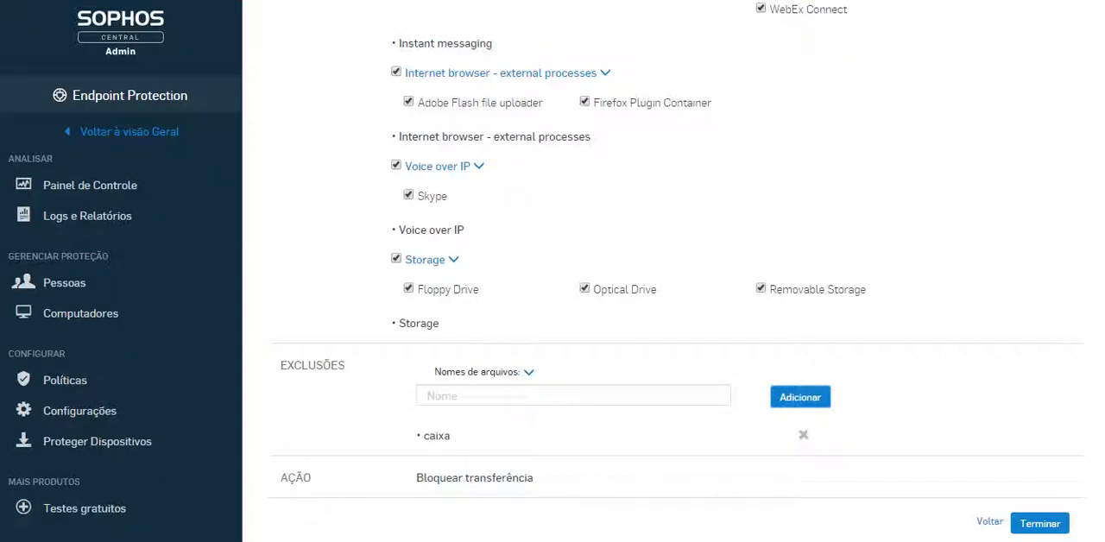
pyautogui.click(1054, 528)
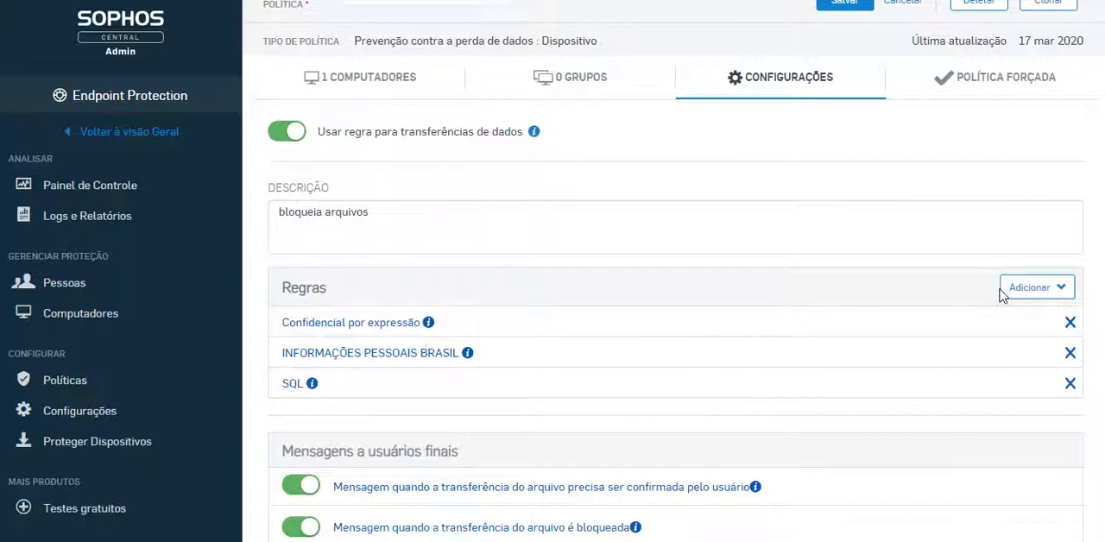
# Open the SQL rule from the policy's rules, review its conditions, exclusions and actions, and proceed to the rule configuration
pyautogui.click(1047, 289)
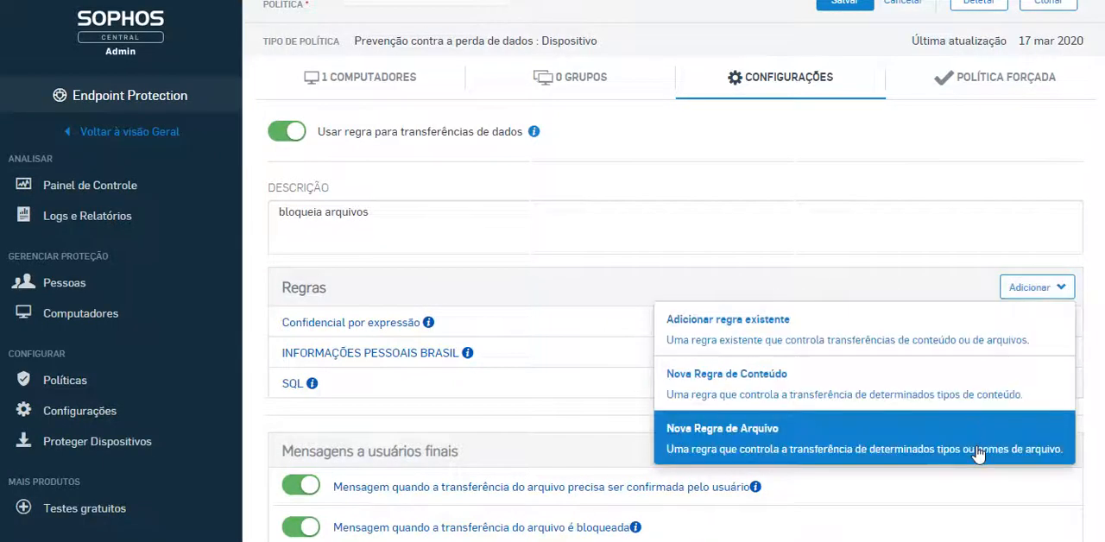
pyautogui.click(290, 385)
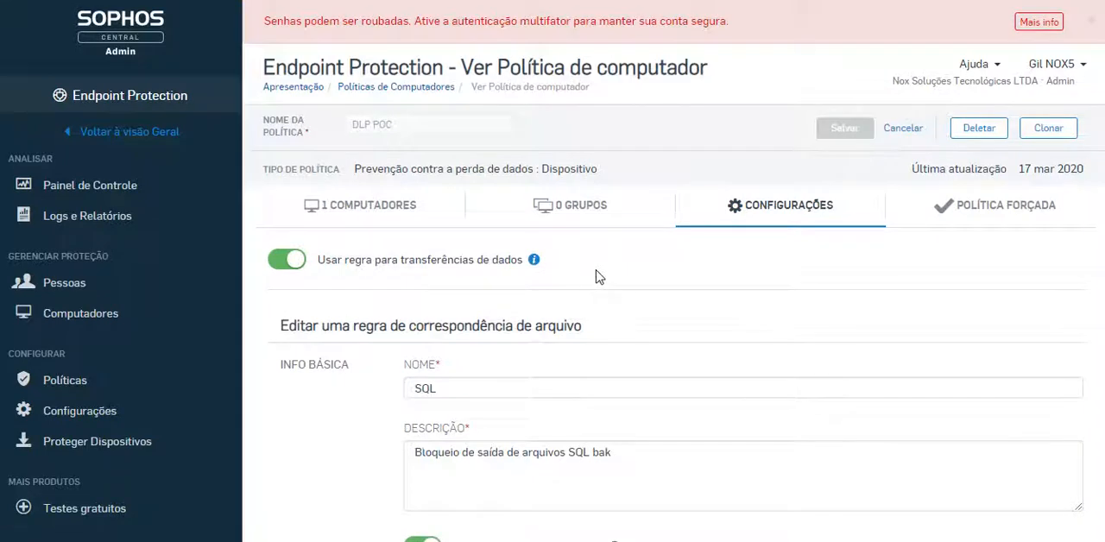
pyautogui.scroll(-2, 599, 276)
pyautogui.scroll(-2, 654, 254)
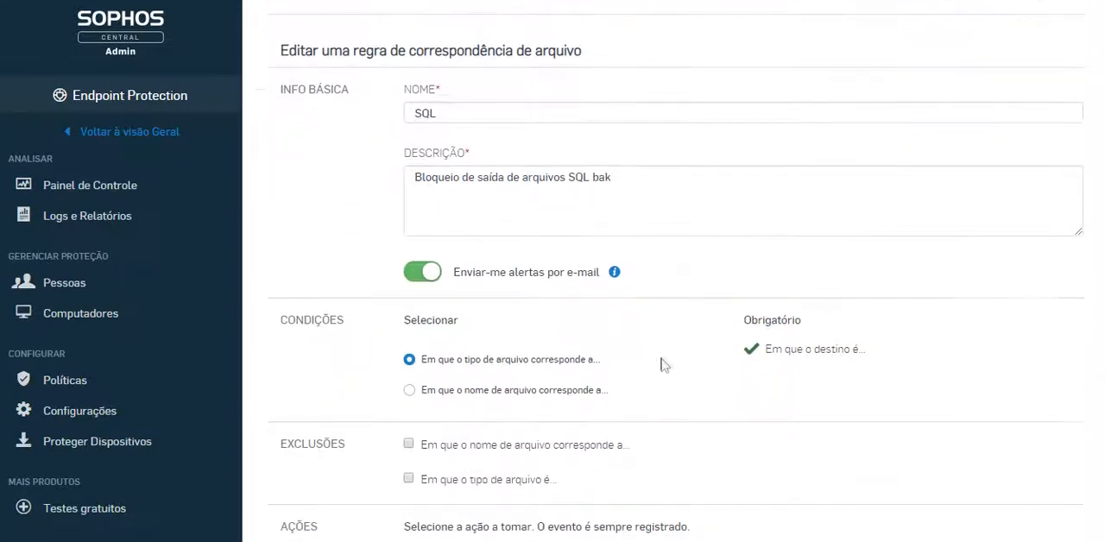
pyautogui.scroll(-1, 682, 324)
pyautogui.scroll(-1, 682, 325)
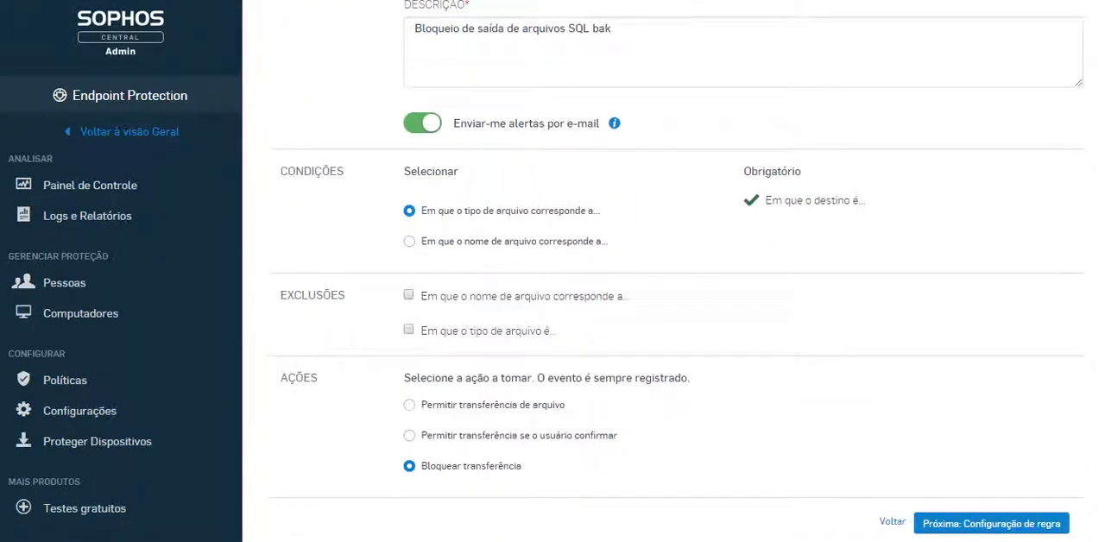
pyautogui.click(998, 530)
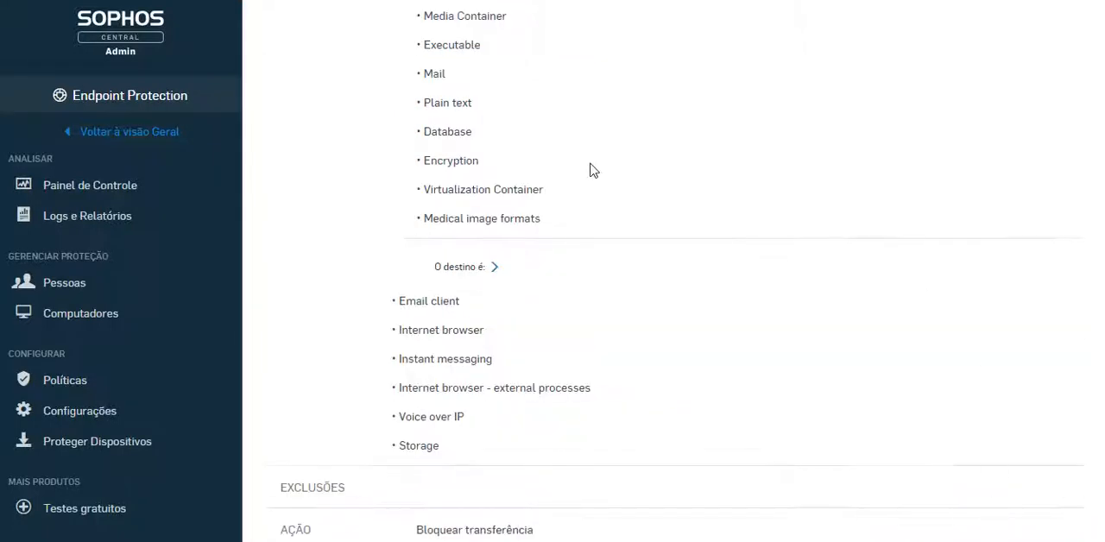
# Expand the SQL rule's file type conditions and examine which file categories are selected
pyautogui.scroll(3, 590, 171)
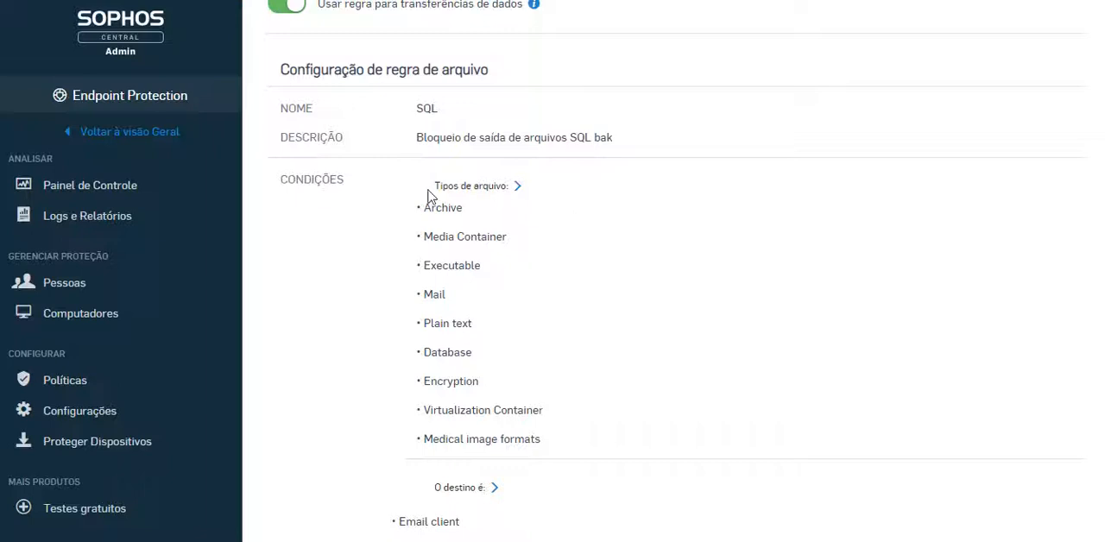
pyautogui.click(493, 188)
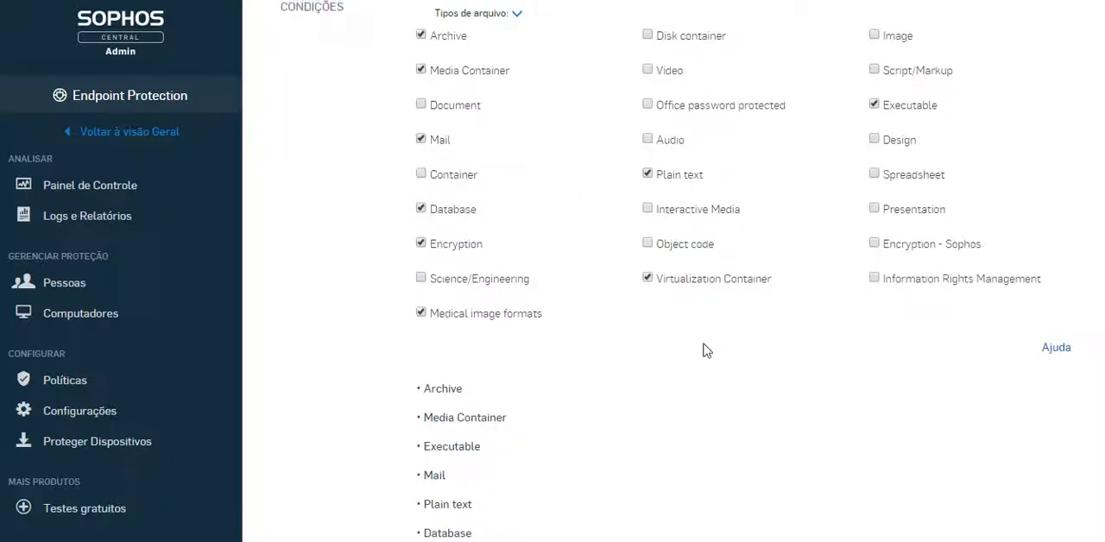
pyautogui.scroll(2, 704, 349)
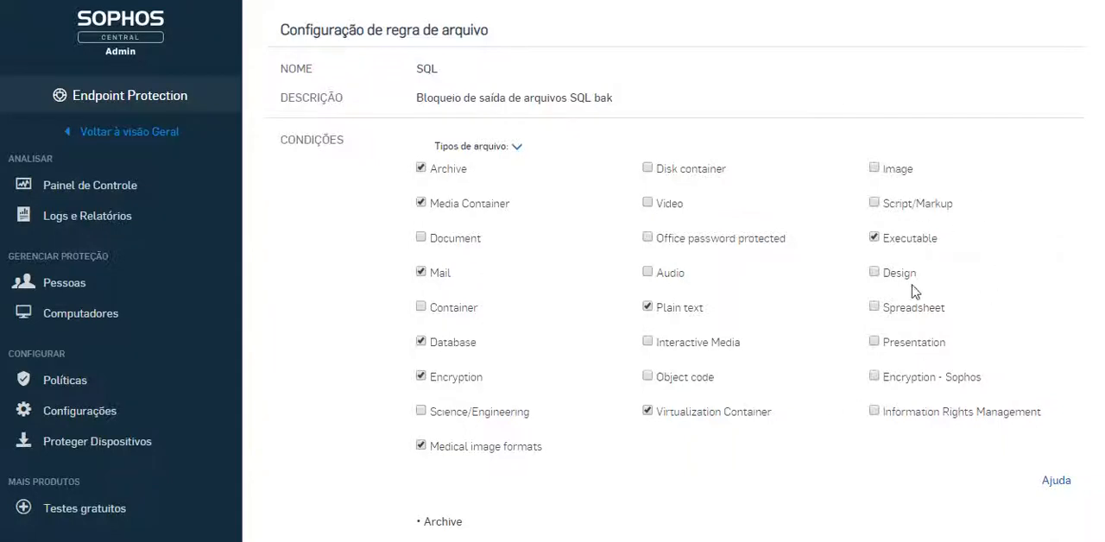
pyautogui.scroll(-2, 631, 402)
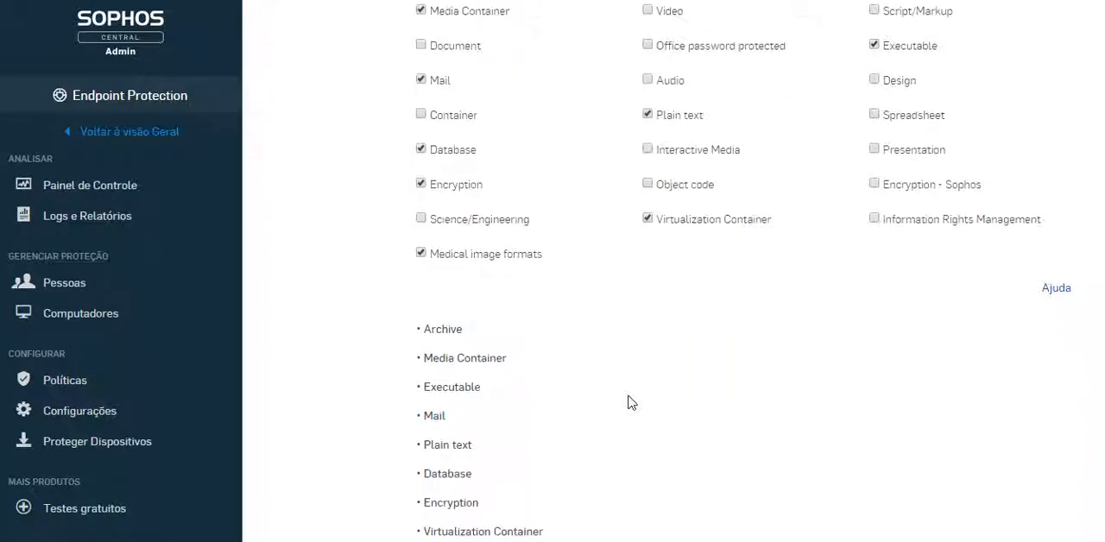
pyautogui.scroll(-4, 676, 360)
pyautogui.scroll(2, 653, 360)
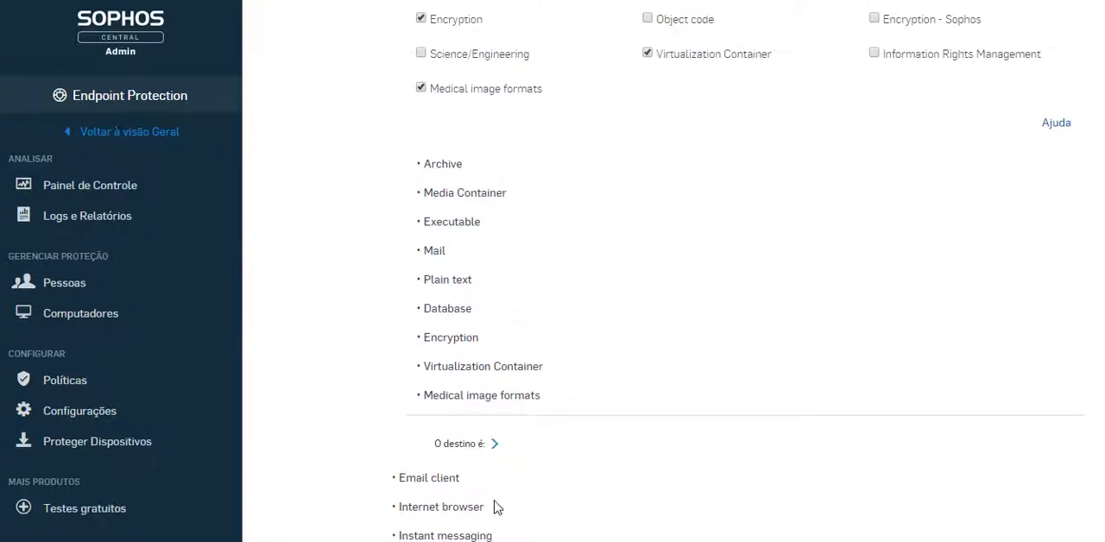
# Expand the SQL rule's destinations, check the included channels, the exclusions and the action, and finish the rule's configuration
pyautogui.click(494, 443)
pyautogui.scroll(-1, 556, 401)
pyautogui.scroll(-4, 555, 402)
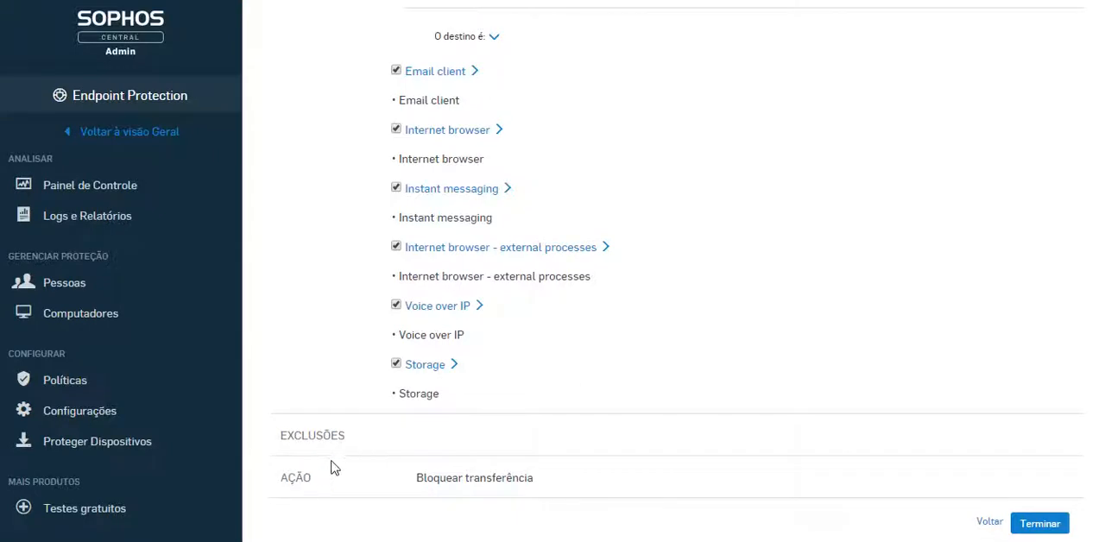
pyautogui.click(1040, 524)
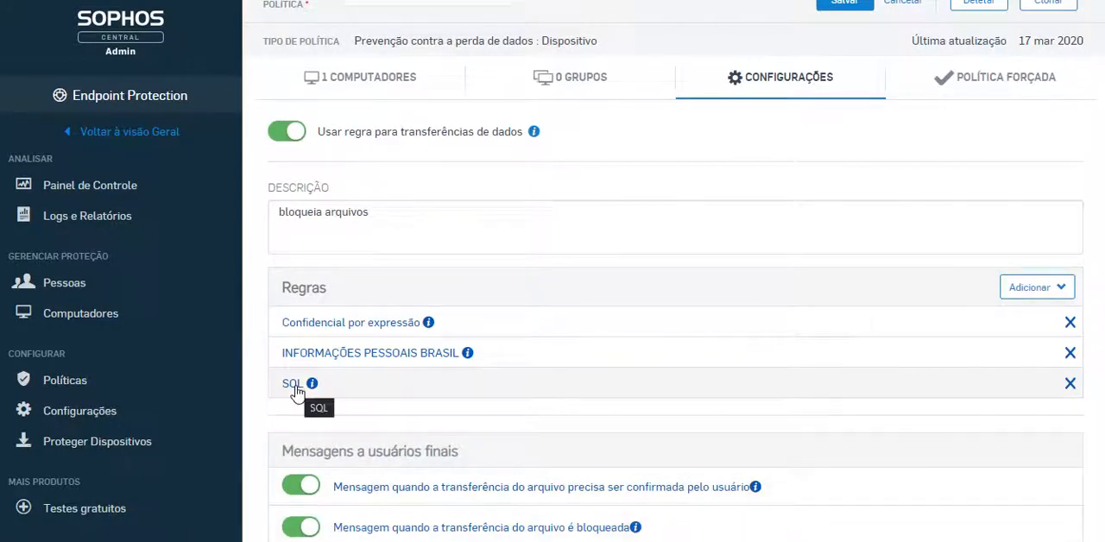
# Reopen the SQL rule, recheck its basic information, conditions and actions, and return to the policy's rules
pyautogui.click(294, 390)
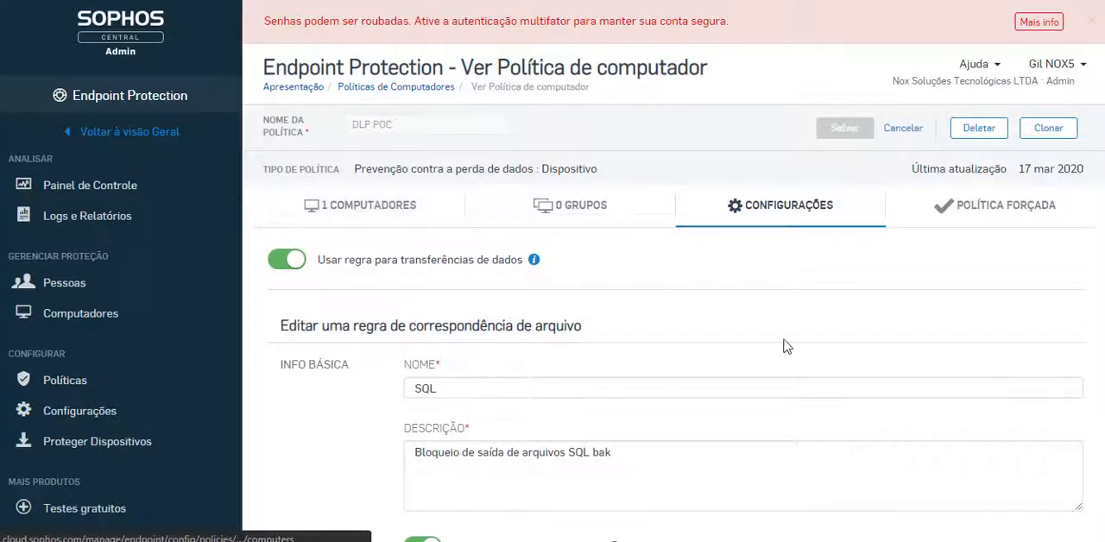
pyautogui.scroll(-3, 799, 351)
pyautogui.scroll(-2, 795, 353)
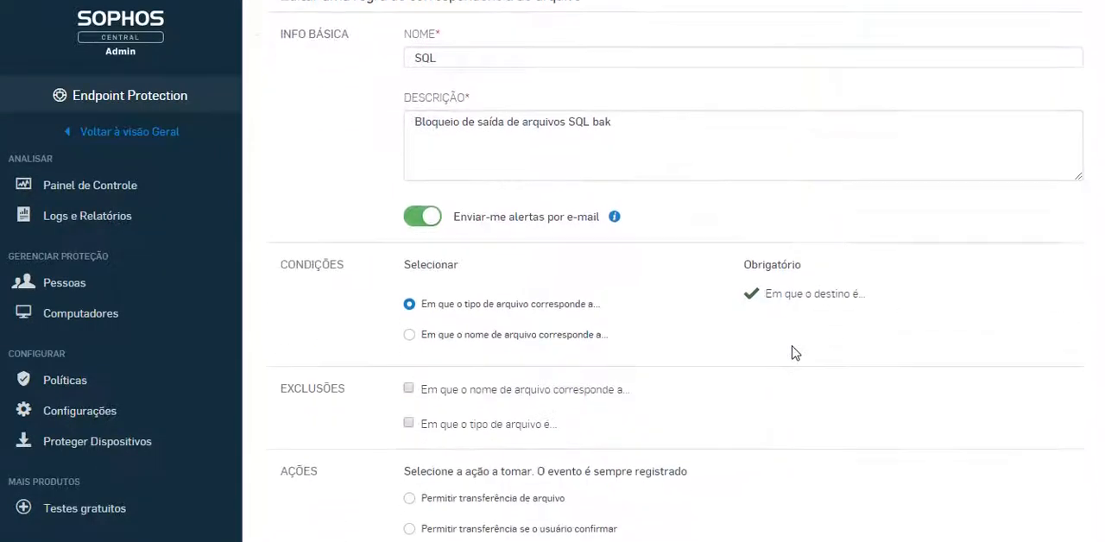
pyautogui.scroll(3, 795, 353)
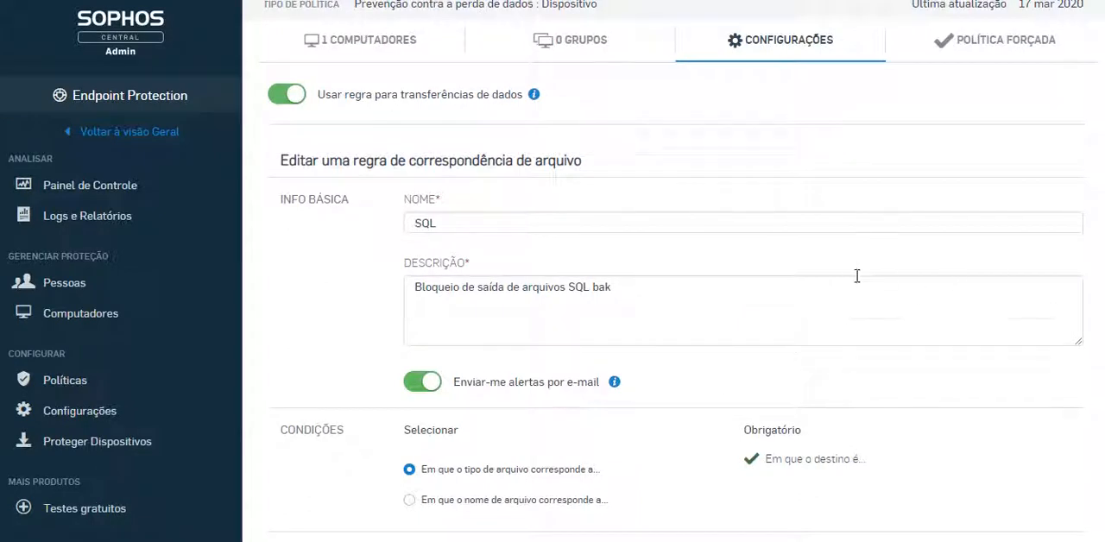
pyautogui.scroll(-4, 912, 264)
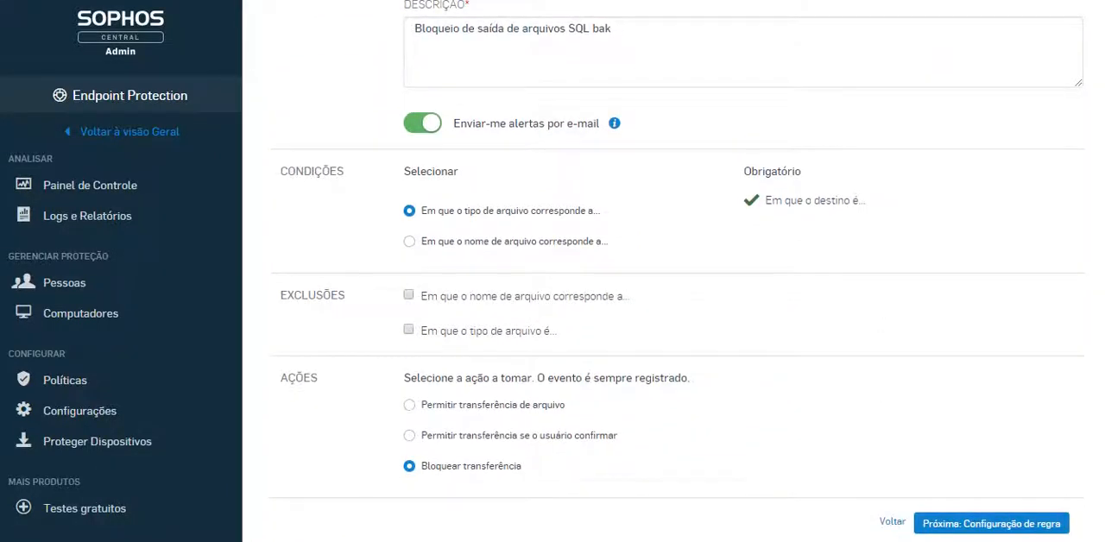
pyautogui.click(891, 522)
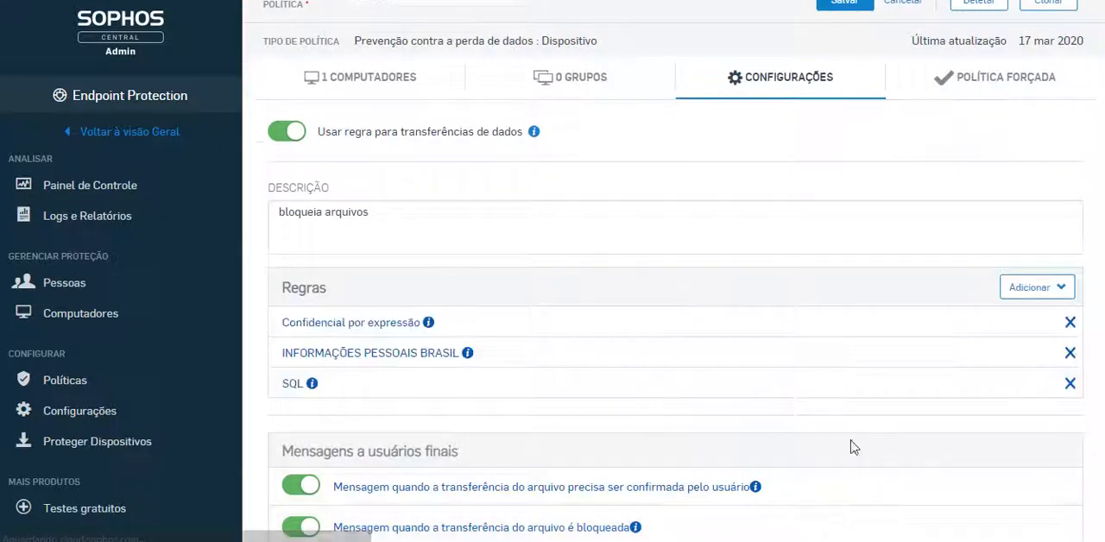
# Open the INFORMAÇÕES PESSOAIS BRASIL rule, set its action to "Permitir transferência se o usuário confirmar", and proceed to the rule configuration
pyautogui.click(413, 354)
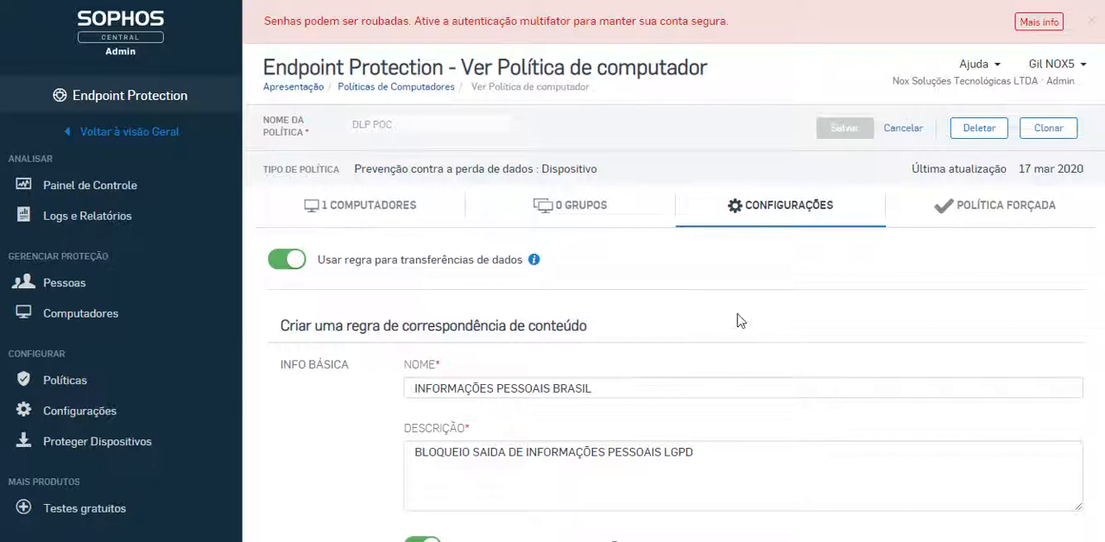
pyautogui.scroll(-2, 737, 319)
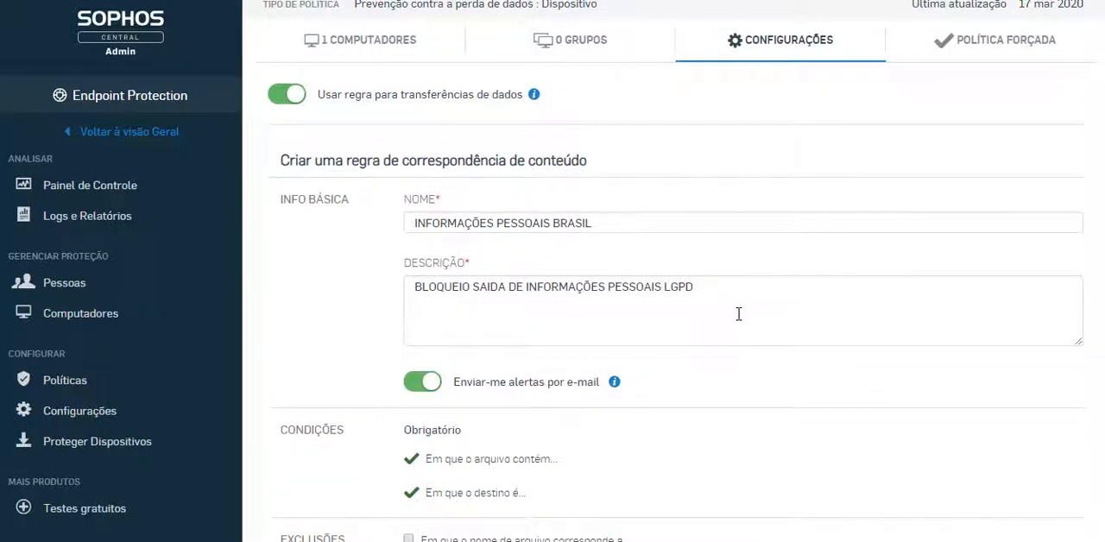
pyautogui.scroll(-2, 794, 387)
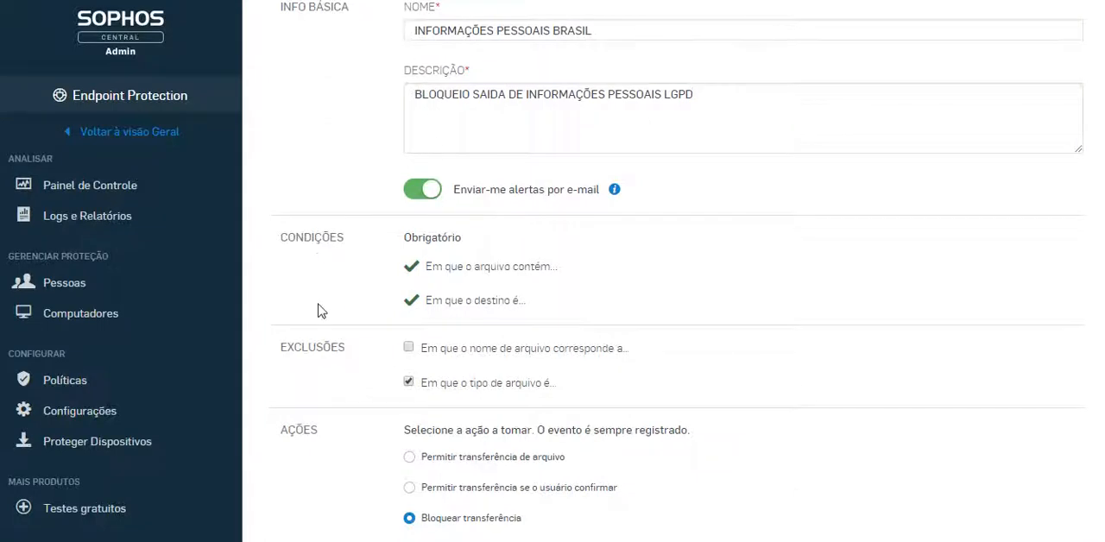
pyautogui.scroll(-1, 886, 308)
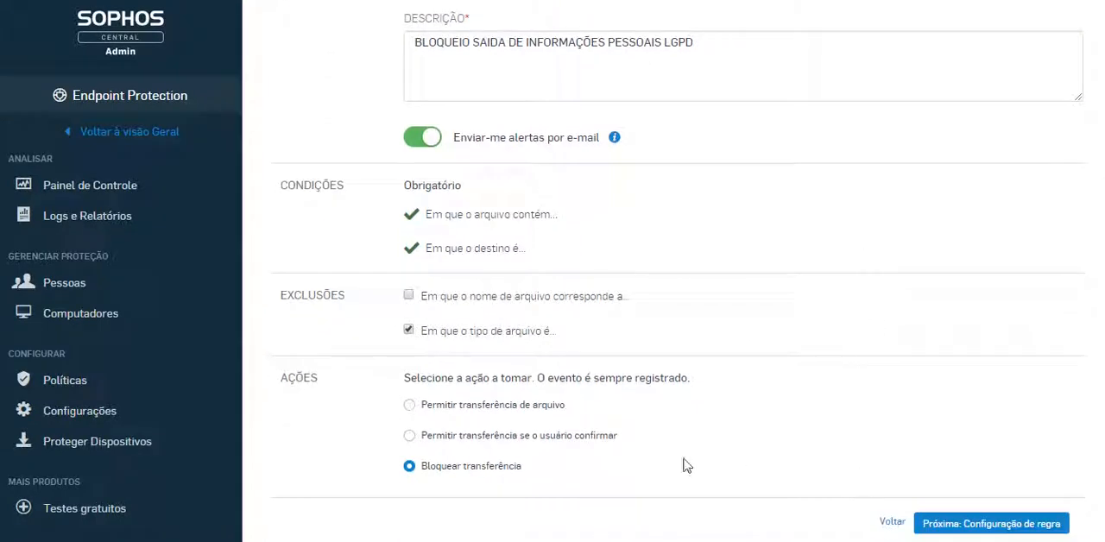
pyautogui.click(570, 437)
pyautogui.click(1047, 524)
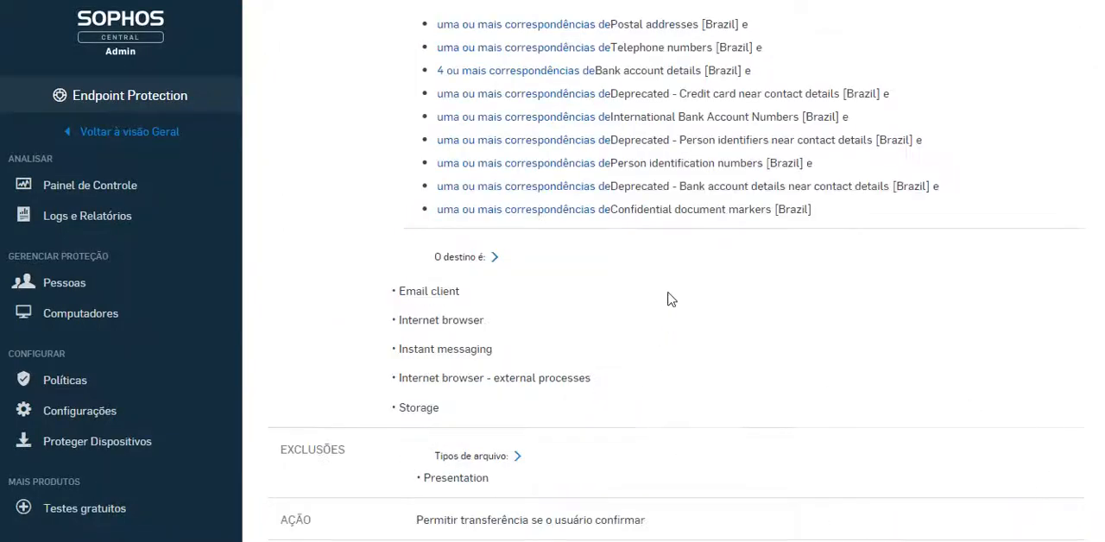
# Set the rule's minimum number of Postal addresses [Brazil] matches to 3
pyautogui.scroll(3, 672, 299)
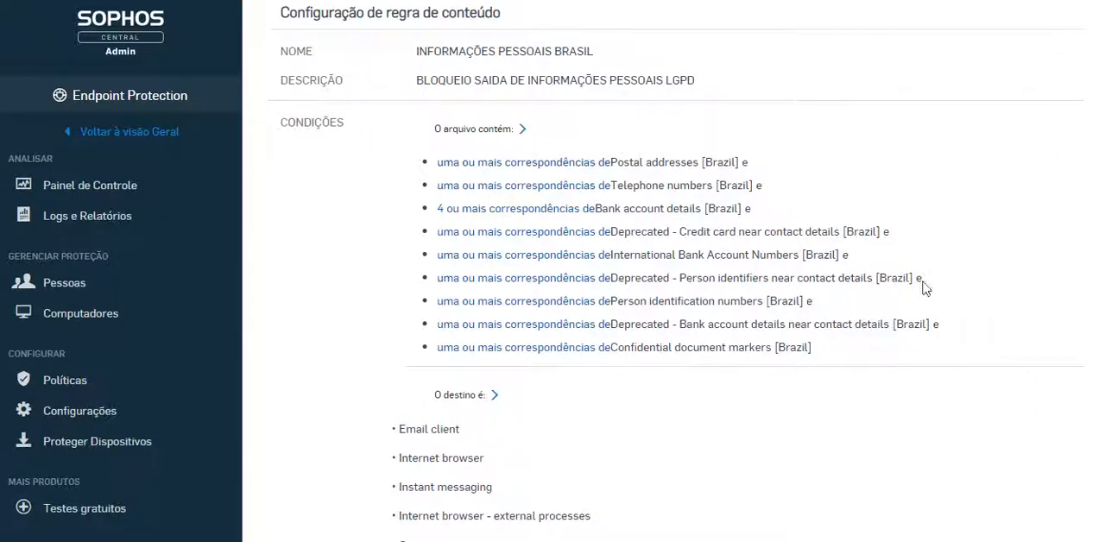
pyautogui.click(518, 164)
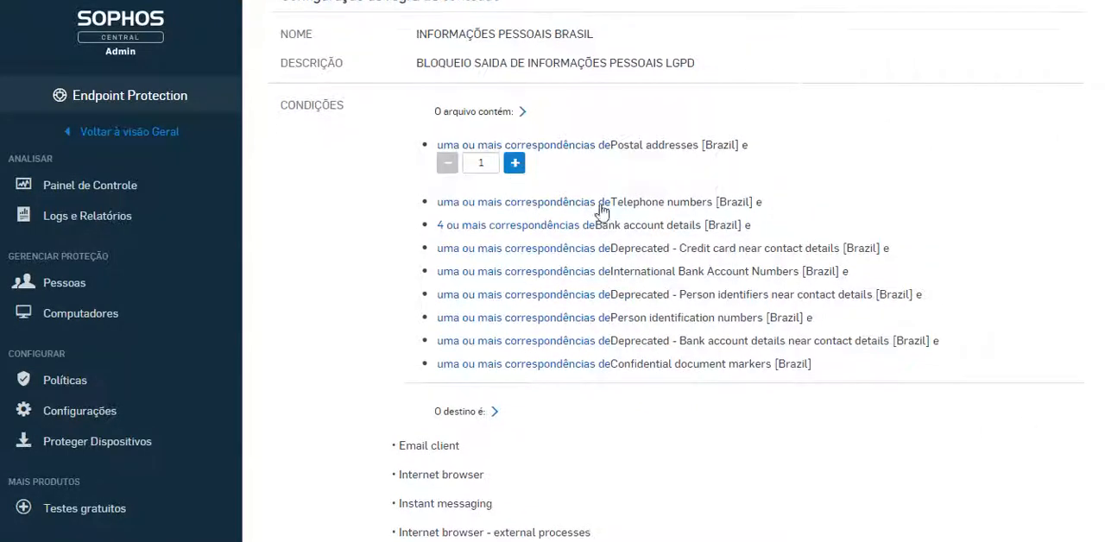
pyautogui.click(514, 163)
pyautogui.click(514, 163)
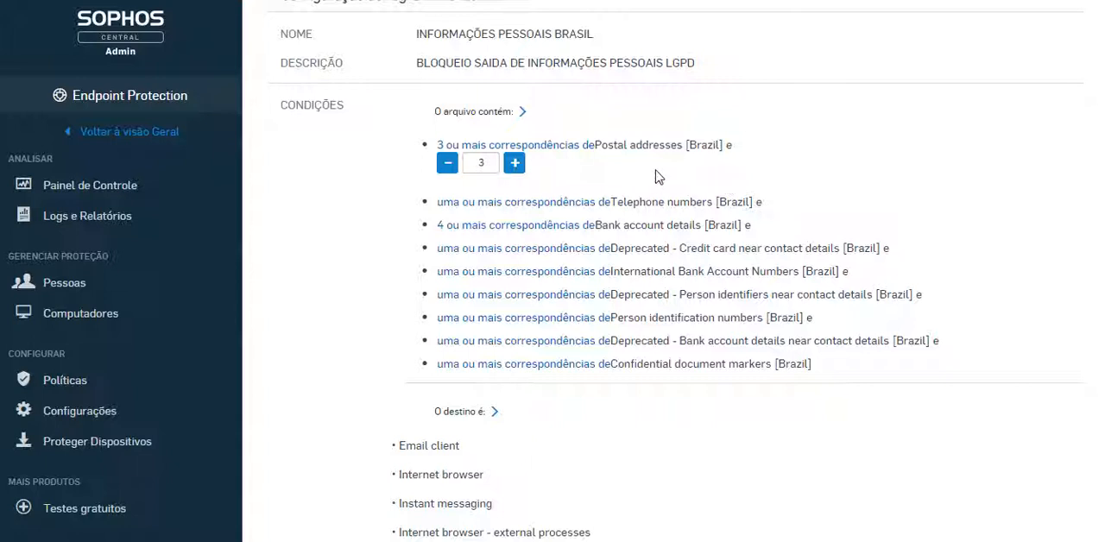
# Show the match counts for Telephone numbers [Brazil] and Bank account details [Brazil], and review the remaining content conditions
pyautogui.click(541, 200)
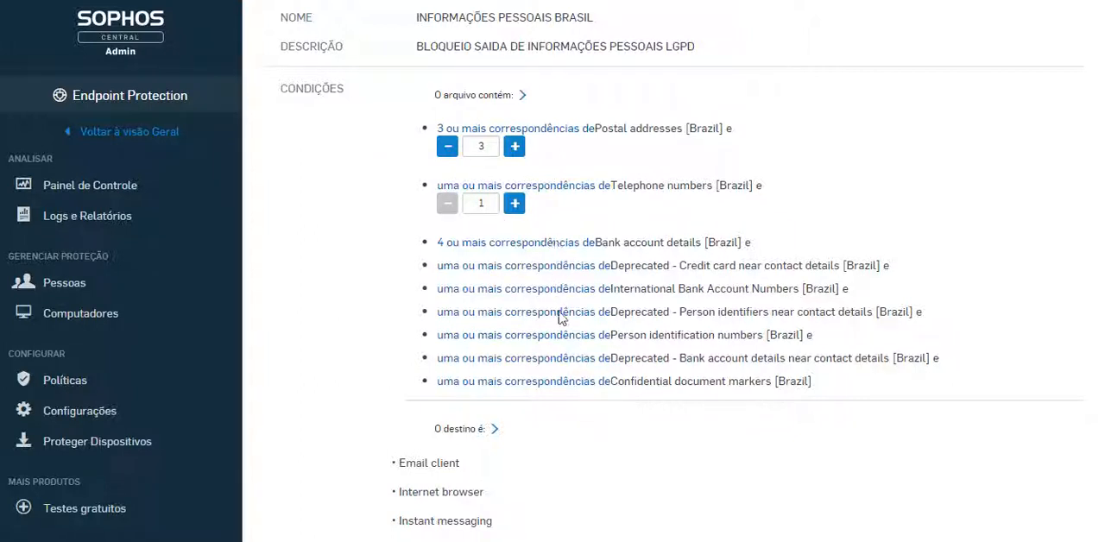
pyautogui.click(552, 243)
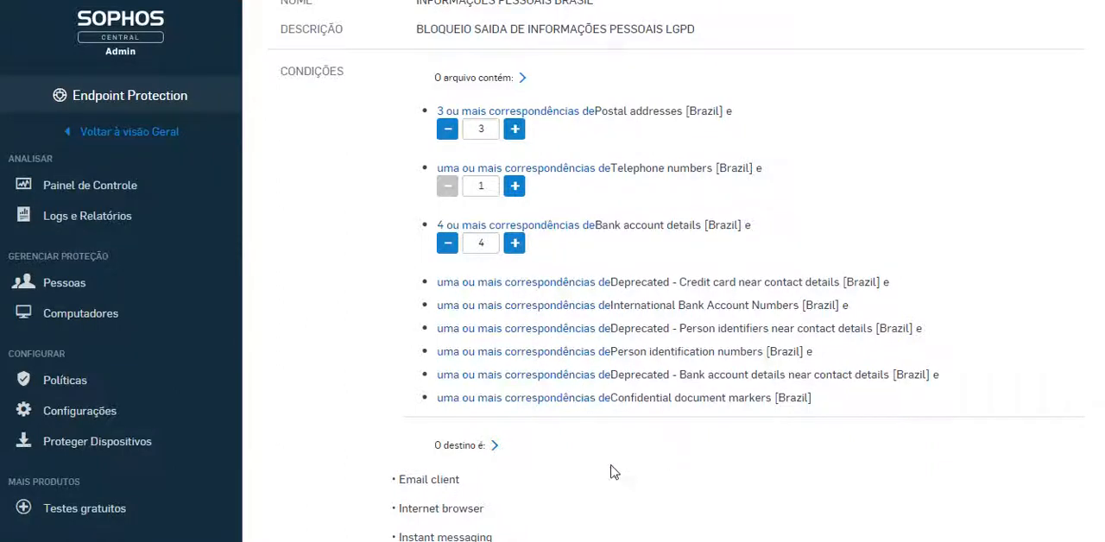
pyautogui.scroll(-2, 609, 471)
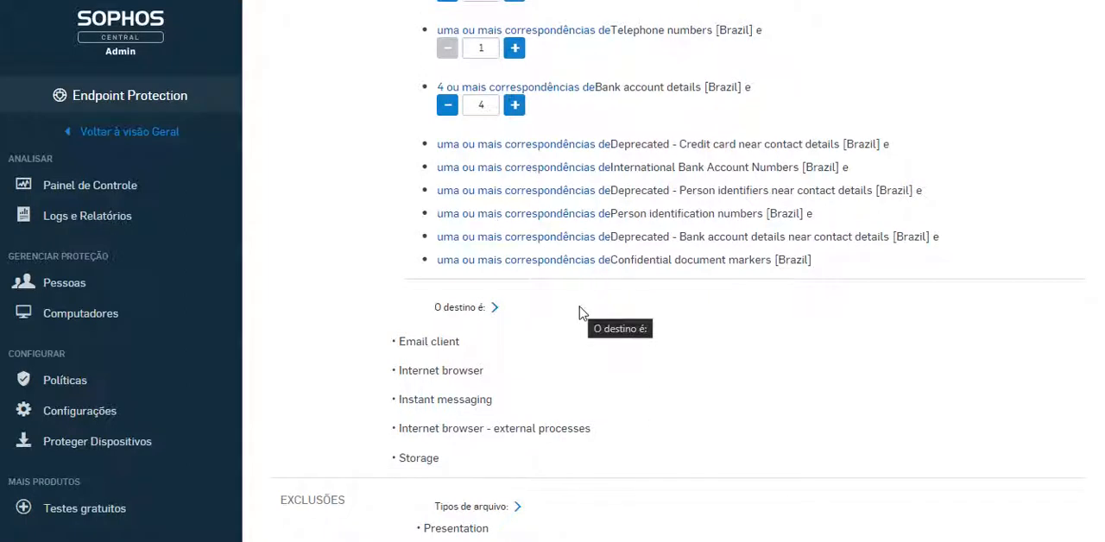
pyautogui.scroll(2, 599, 332)
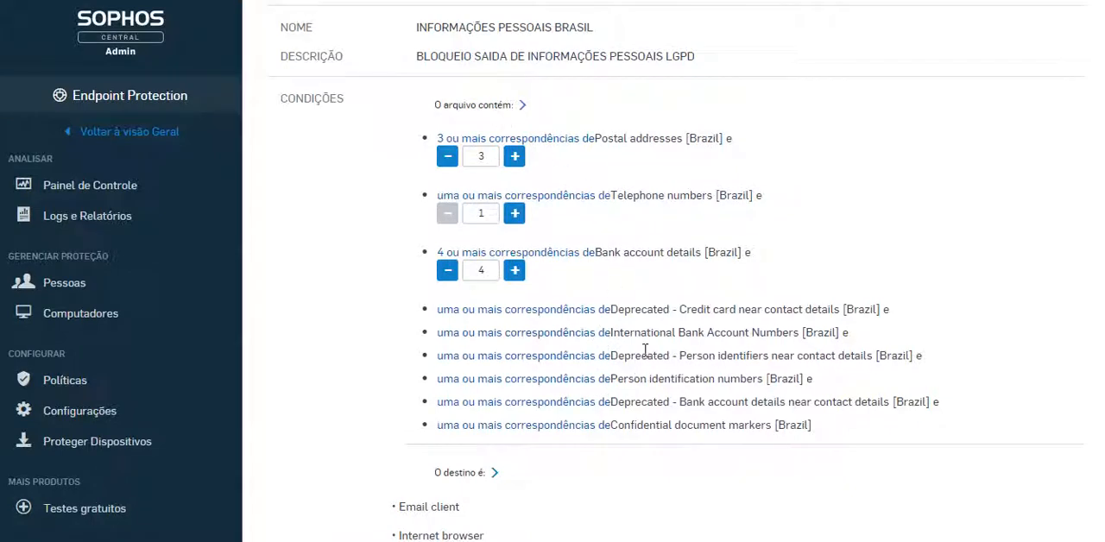
# Expand the personal information rule's destinations and include Voice over IP
pyautogui.scroll(-2, 667, 393)
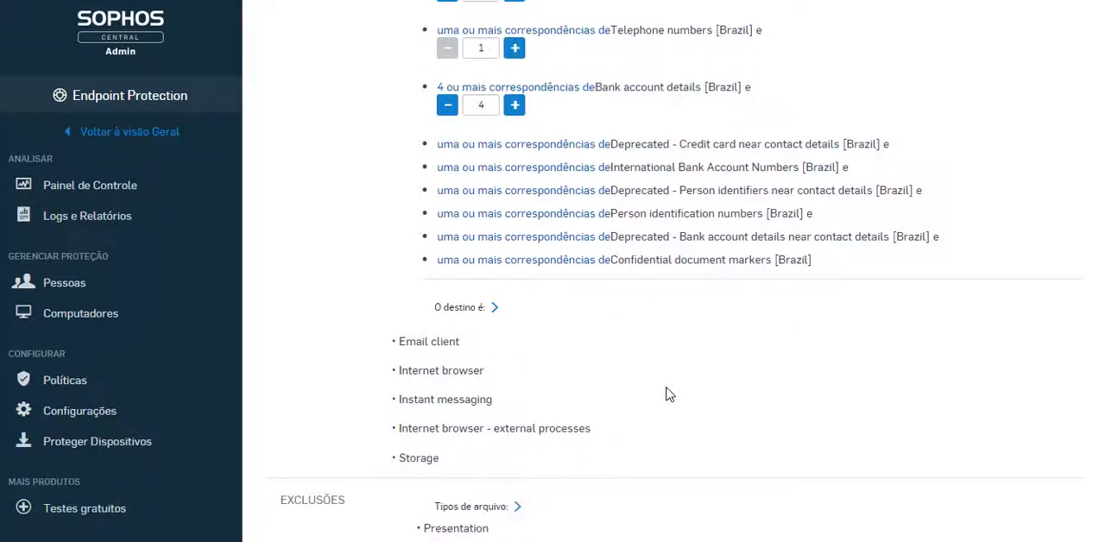
pyautogui.click(476, 313)
pyautogui.scroll(-1, 682, 336)
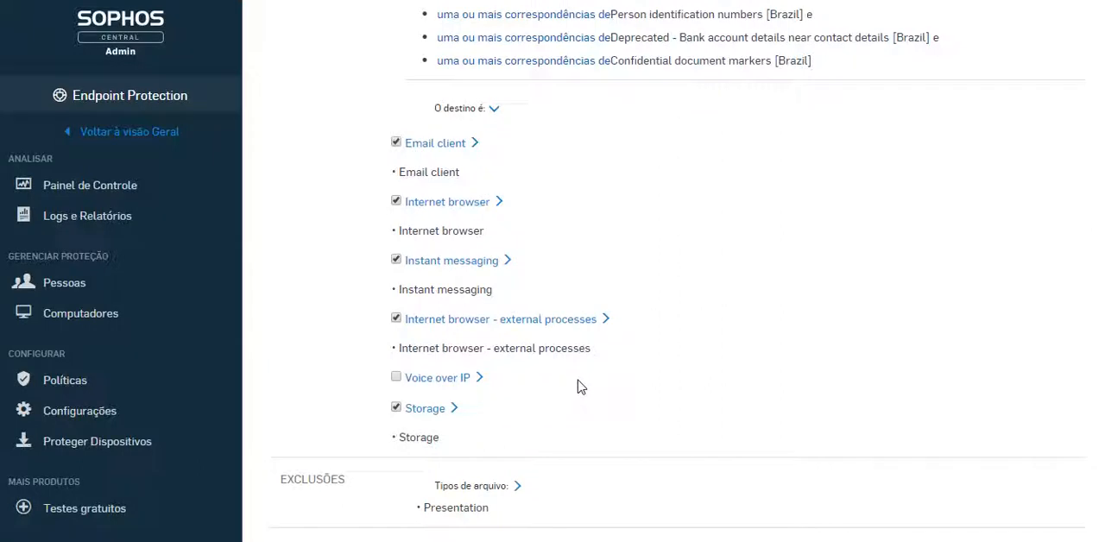
pyautogui.click(396, 377)
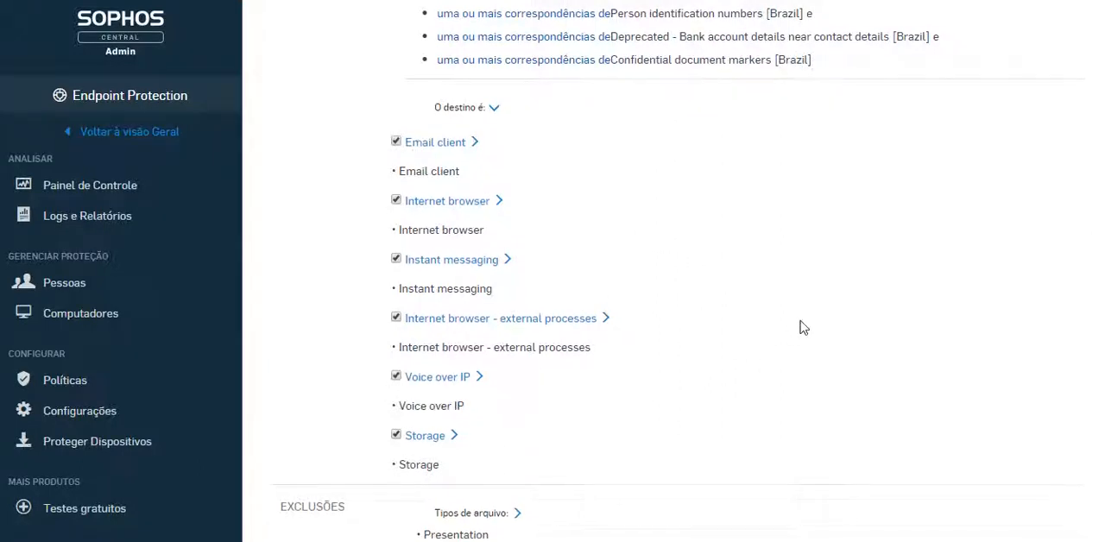
# Expand the rule's file type exclusions, check the selected categories, and finish the rule's configuration
pyautogui.scroll(-1, 733, 362)
pyautogui.click(510, 415)
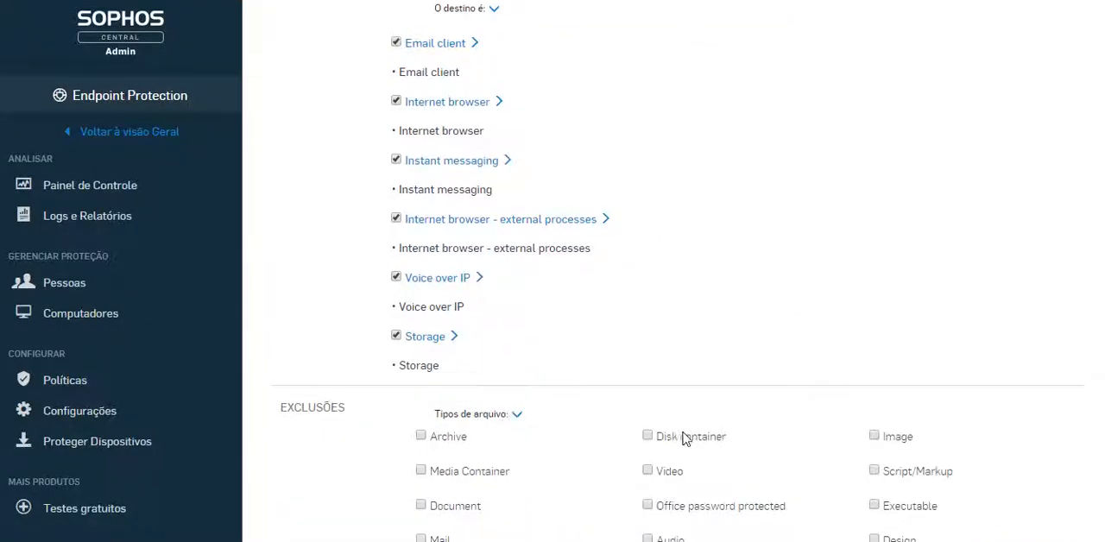
pyautogui.scroll(-1, 621, 410)
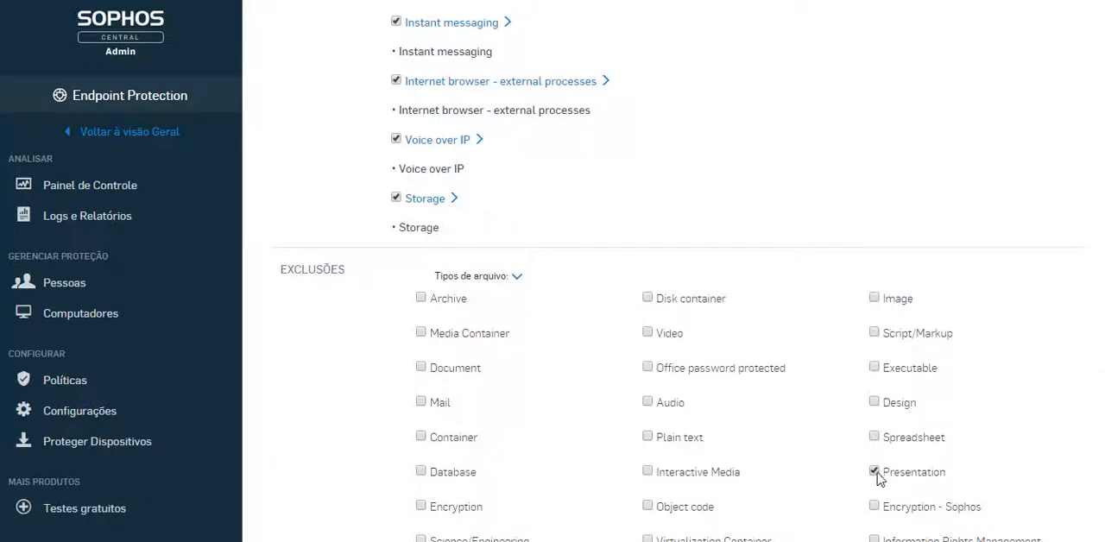
pyautogui.scroll(-3, 944, 424)
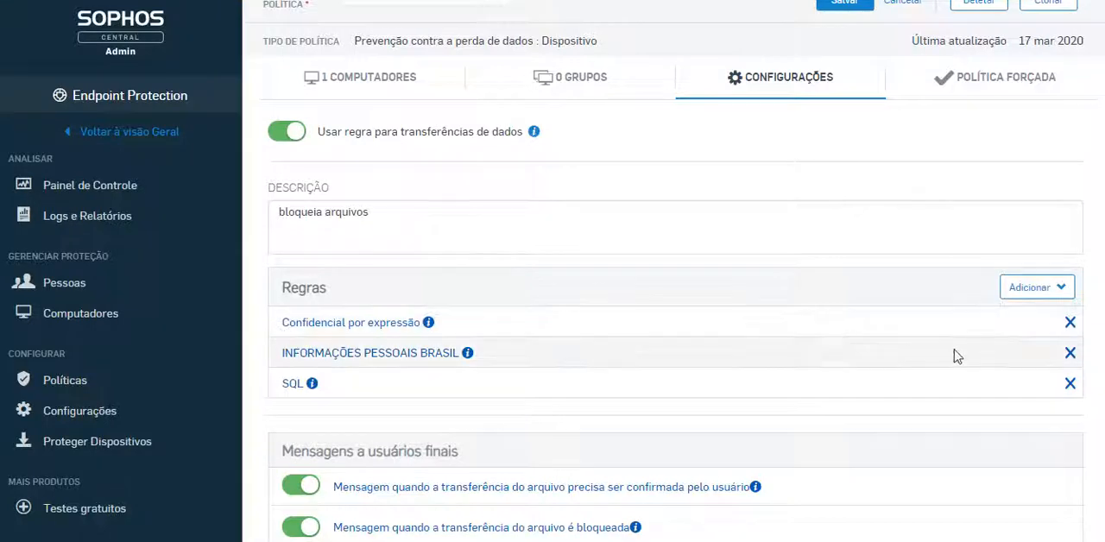
# Save the DLP POC policy with its configured rules
pyautogui.scroll(2, 794, 237)
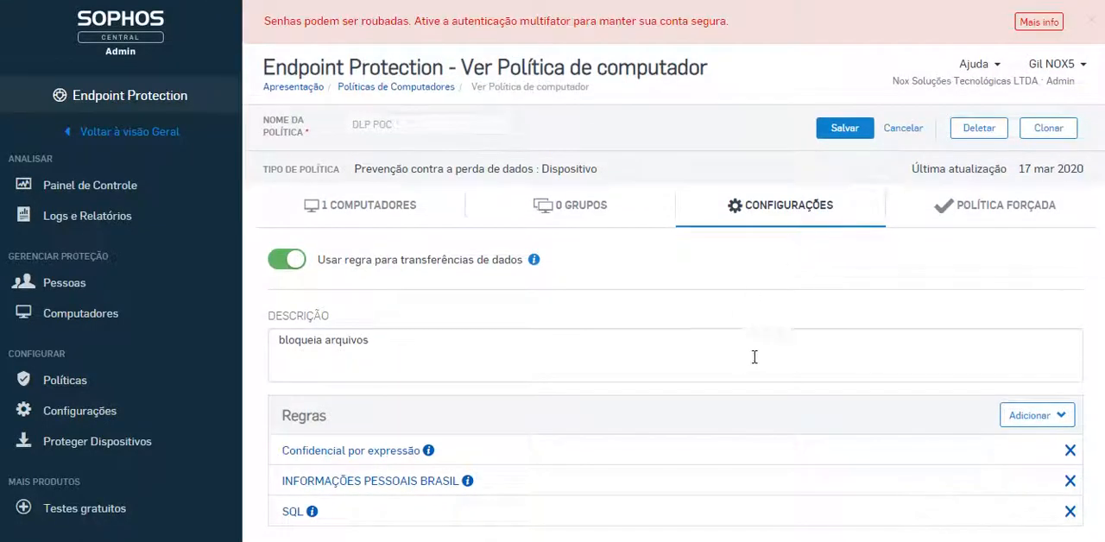
pyautogui.click(864, 129)
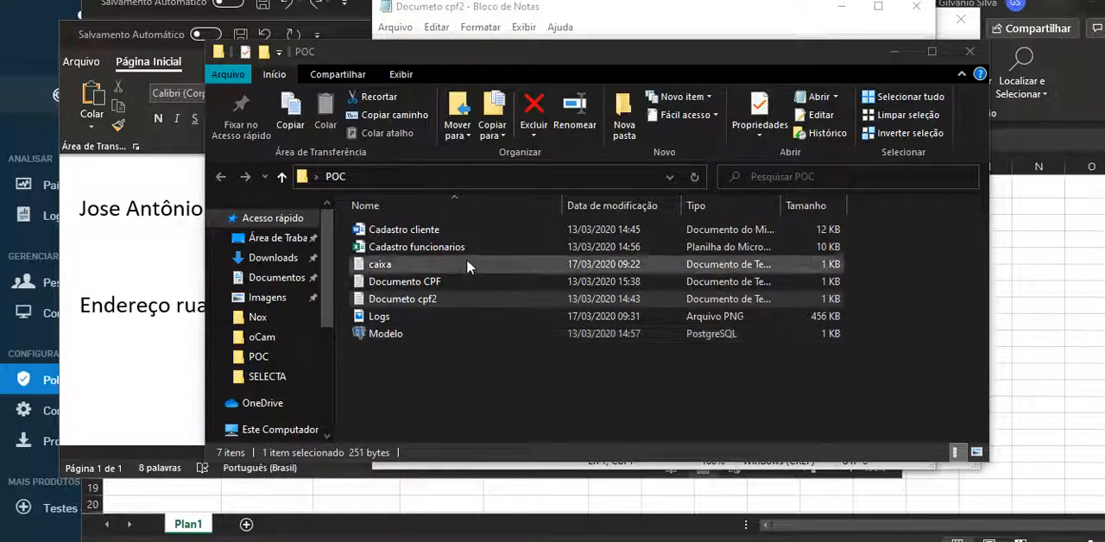
# Switch to the Documeto cpf2 sample file in Notepad, review its contents and close it
pyautogui.click(764, 25)
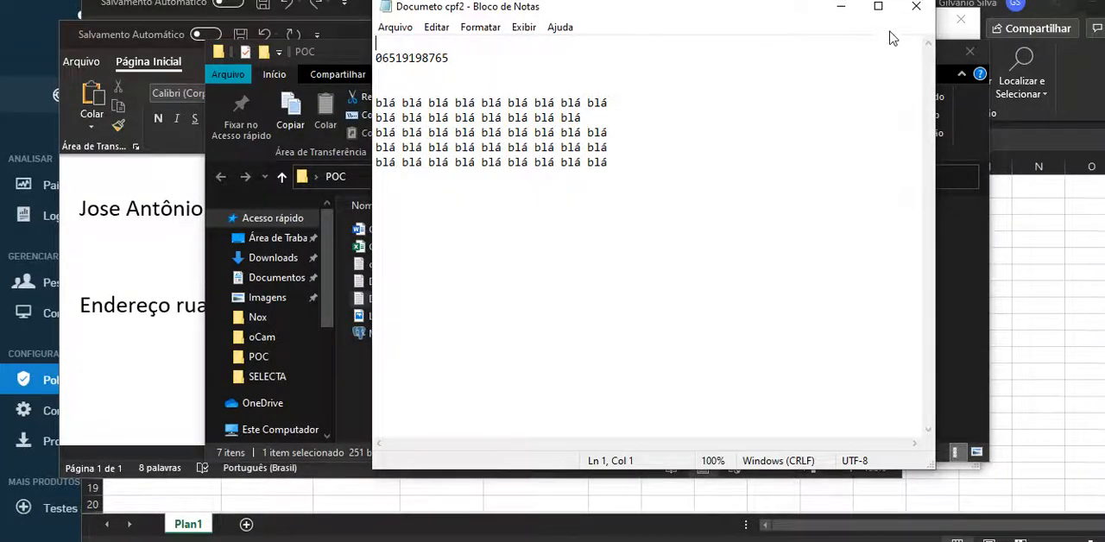
pyautogui.click(916, 7)
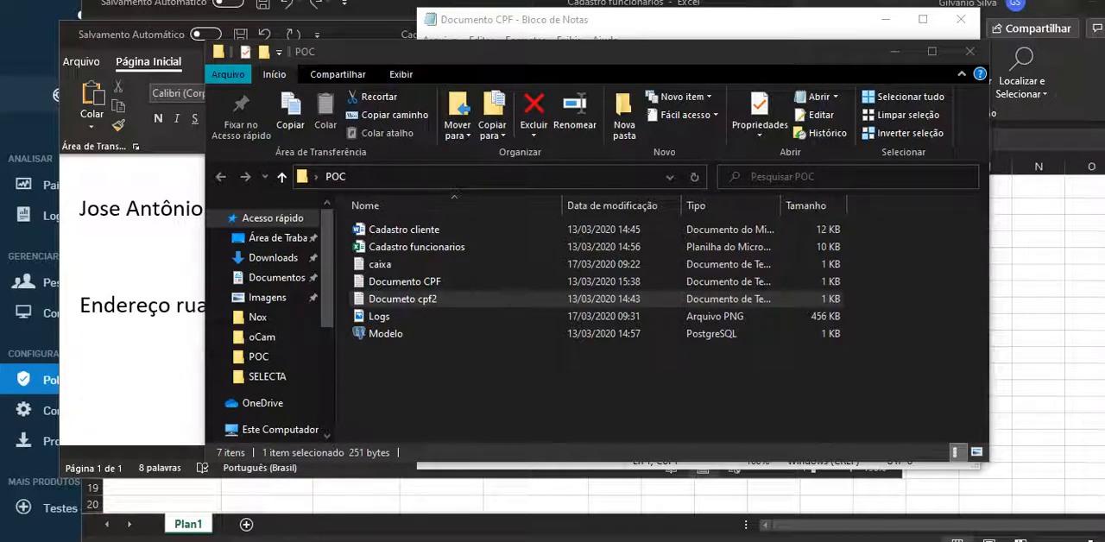
# Delete the line below the CPF number in the Documento CPF text file, then save and close the file
pyautogui.hotkey('alt', 'Tab')
pyautogui.moveTo(519, 176); pyautogui.dragTo(398, 188)
pyautogui.press('Delete')
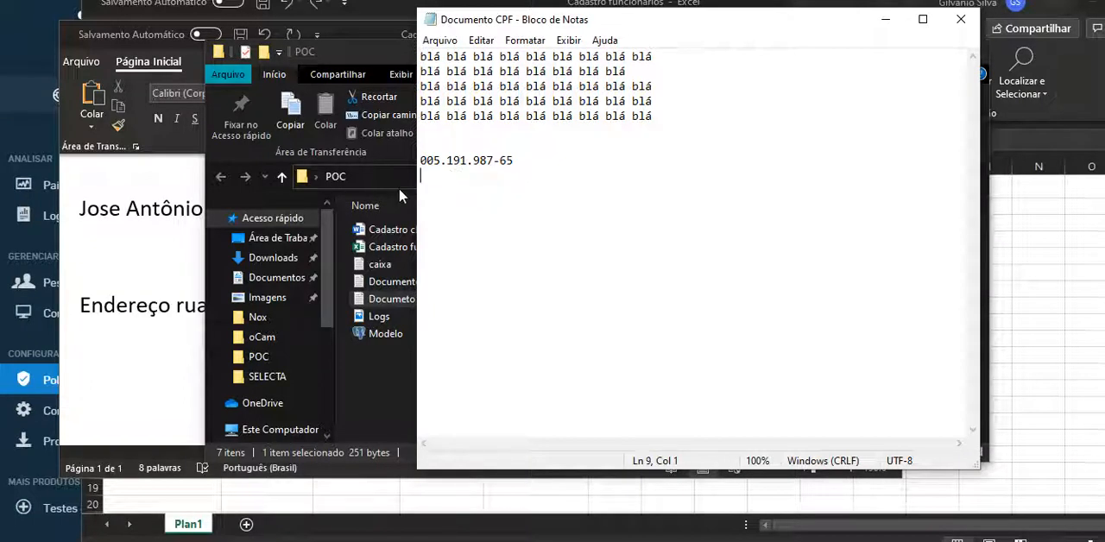
pyautogui.click(960, 19)
pyautogui.click(500, 257)
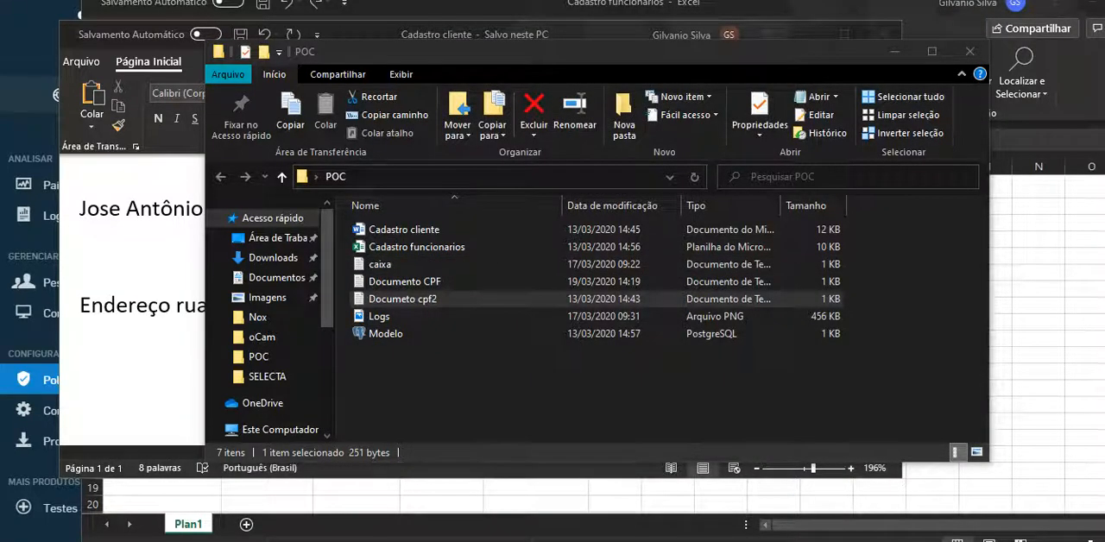
# Review the Cadastro funcionarios spreadsheet in Excel and the Cadastro cliente document in Word down to its Confidencial text, then close the document
pyautogui.hotkey('alt', 'Tab')
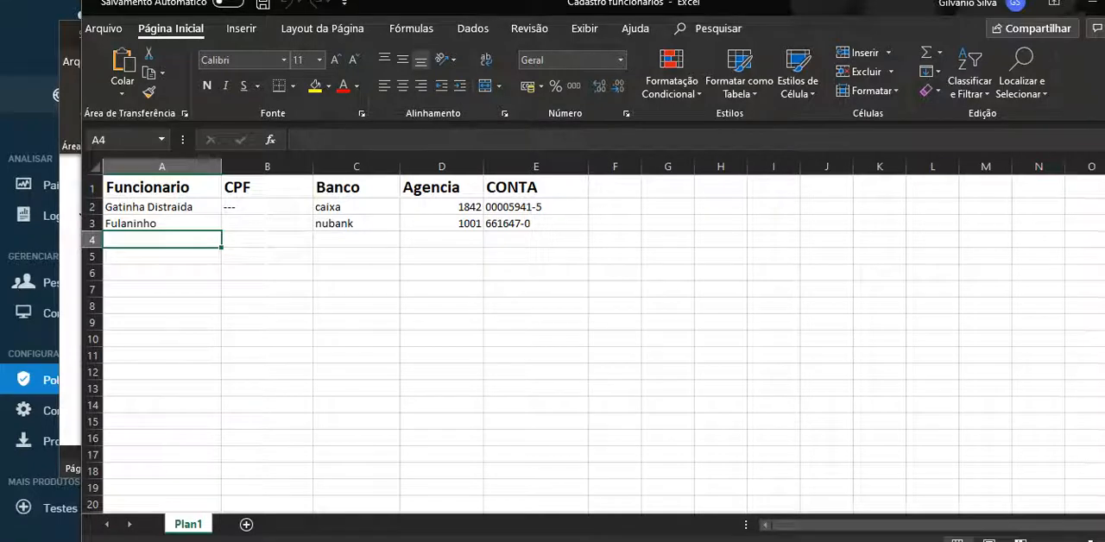
pyautogui.hotkey('alt', 'Tab')
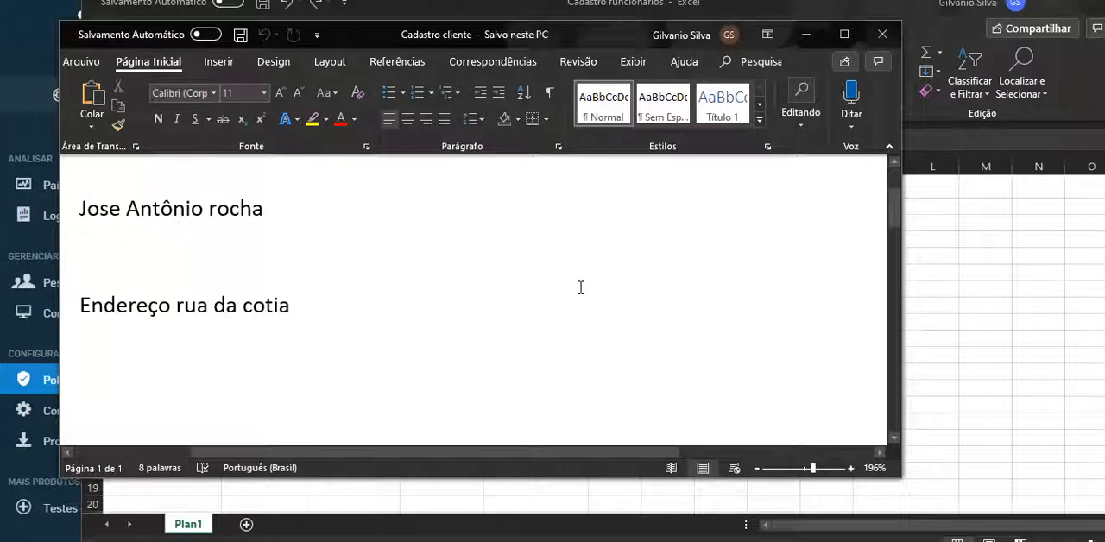
pyautogui.scroll(-3, 719, 254)
pyautogui.scroll(-2, 721, 257)
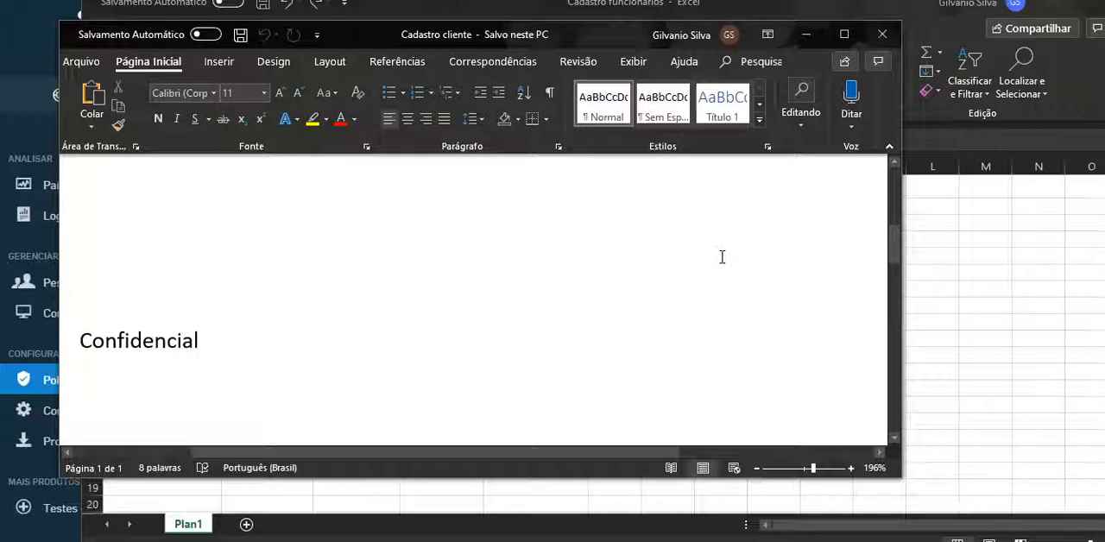
pyautogui.click(882, 35)
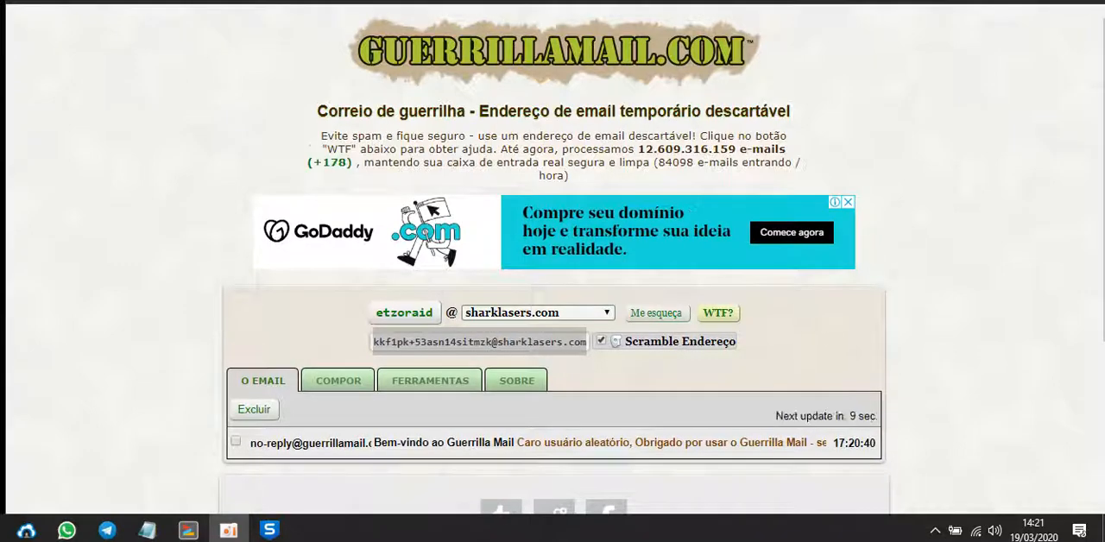
# Open the form for composing a new email in Guerrilla Mail
pyautogui.scroll(-3, 552, 302)
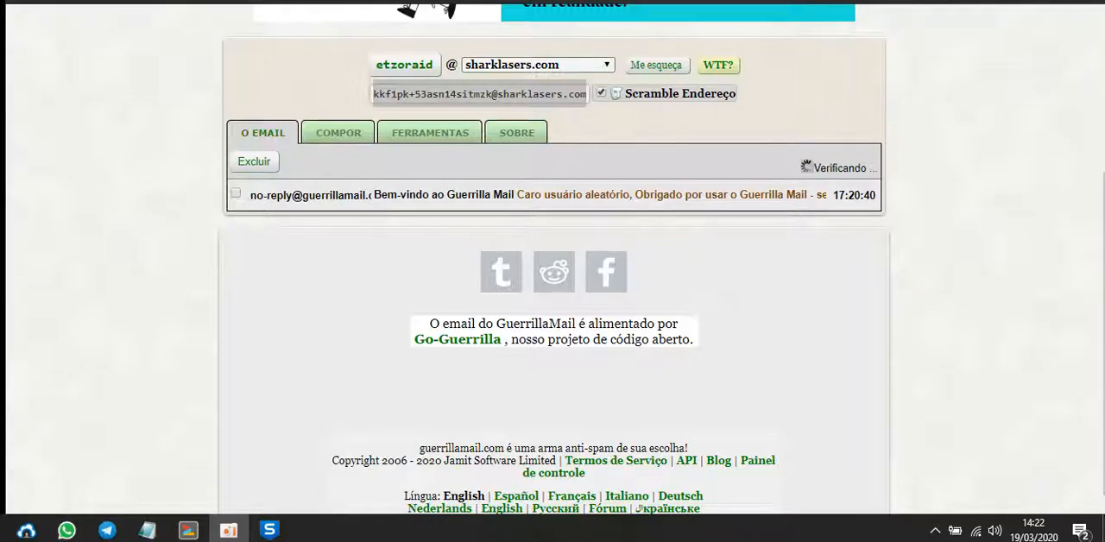
pyautogui.click(341, 134)
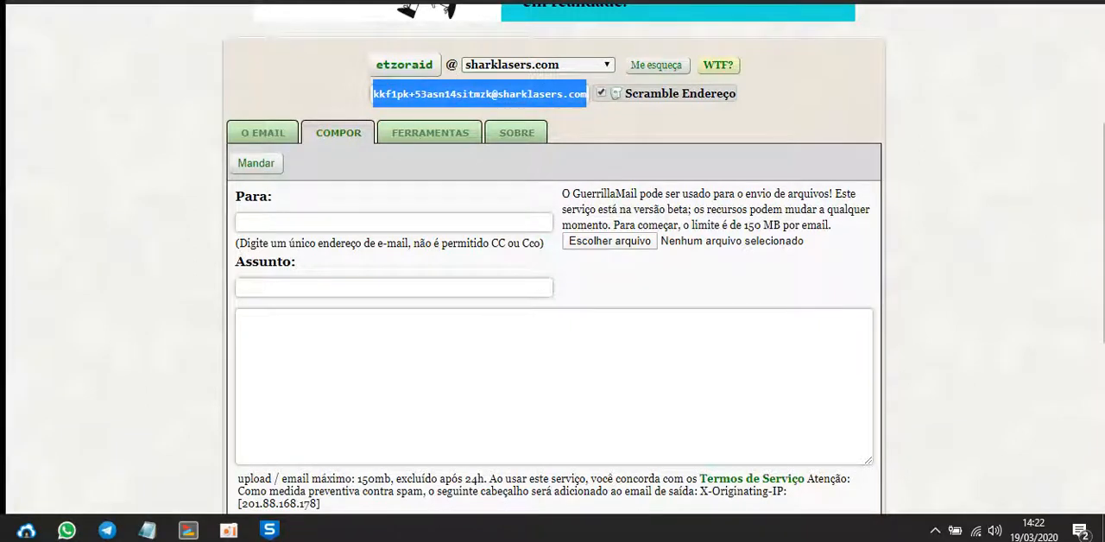
# Show the caixa text file in Notepad, check its word confidencial, and clear the window away from the email form
pyautogui.click(148, 530)
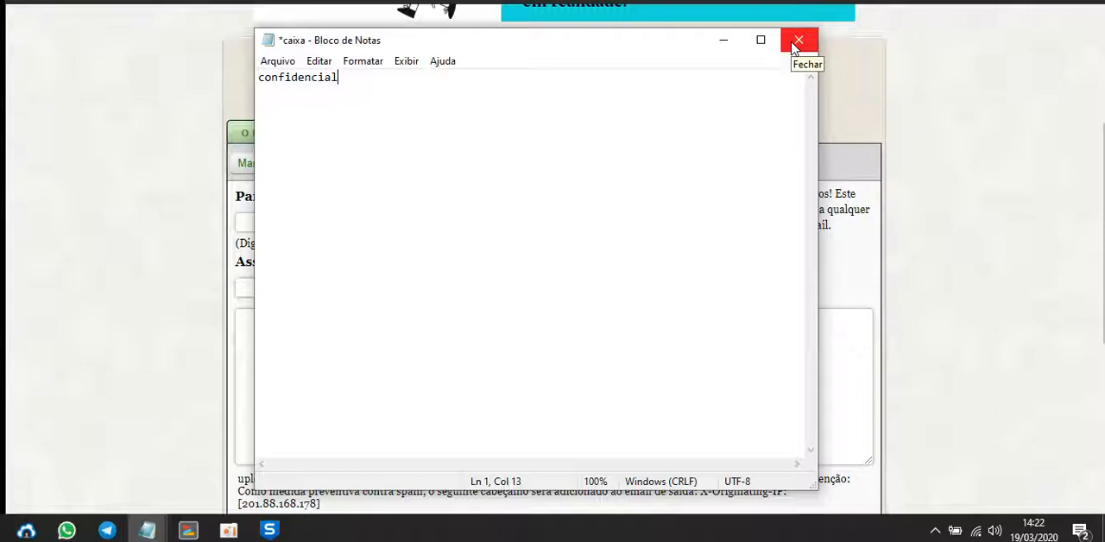
pyautogui.moveTo(664, 35); pyautogui.dragTo(609, 0)
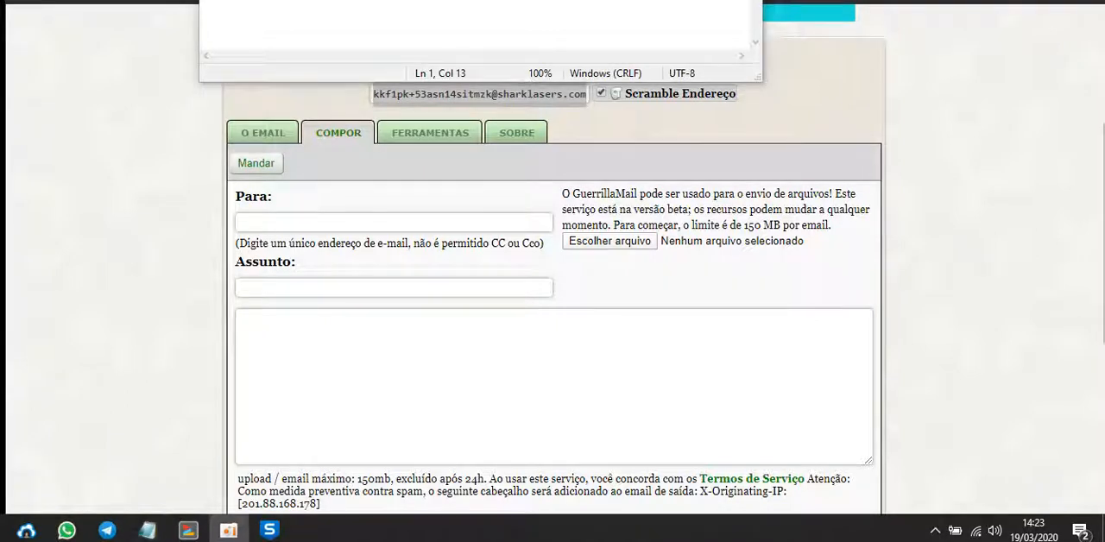
pyautogui.click(148, 530)
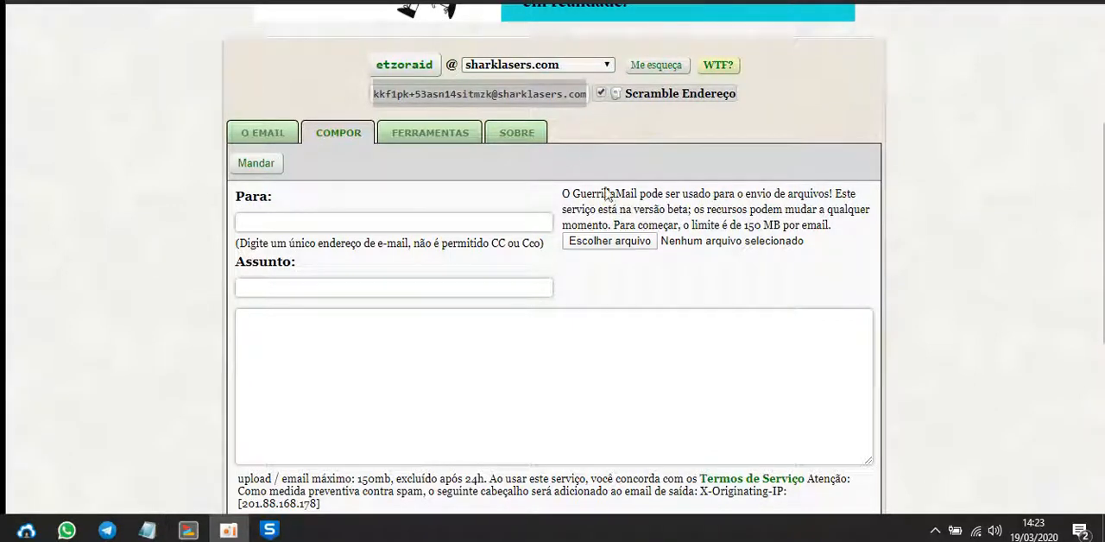
# Try to attach the caixa text file to the new email
pyautogui.click(618, 245)
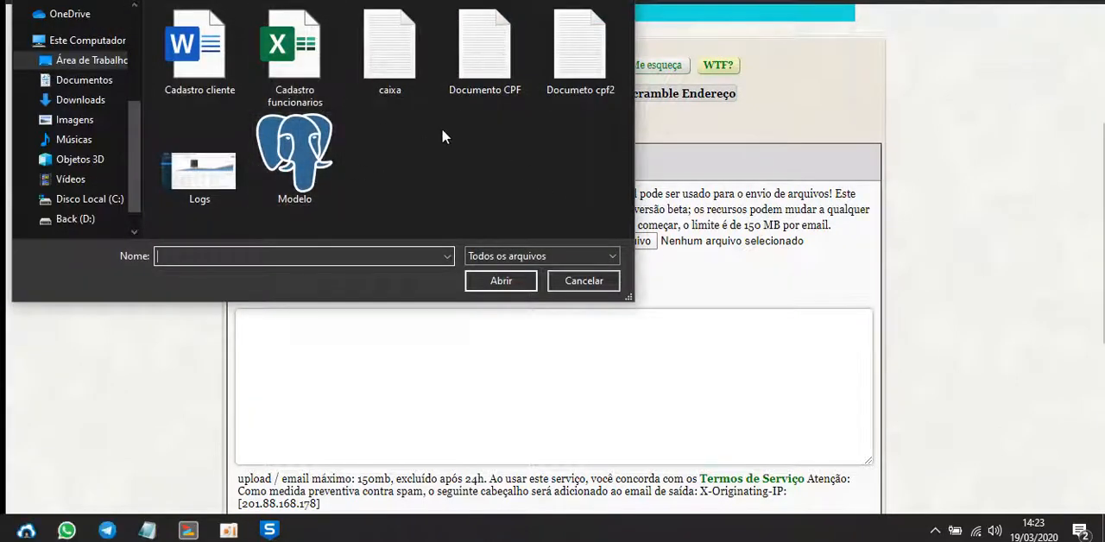
pyautogui.click(409, 88)
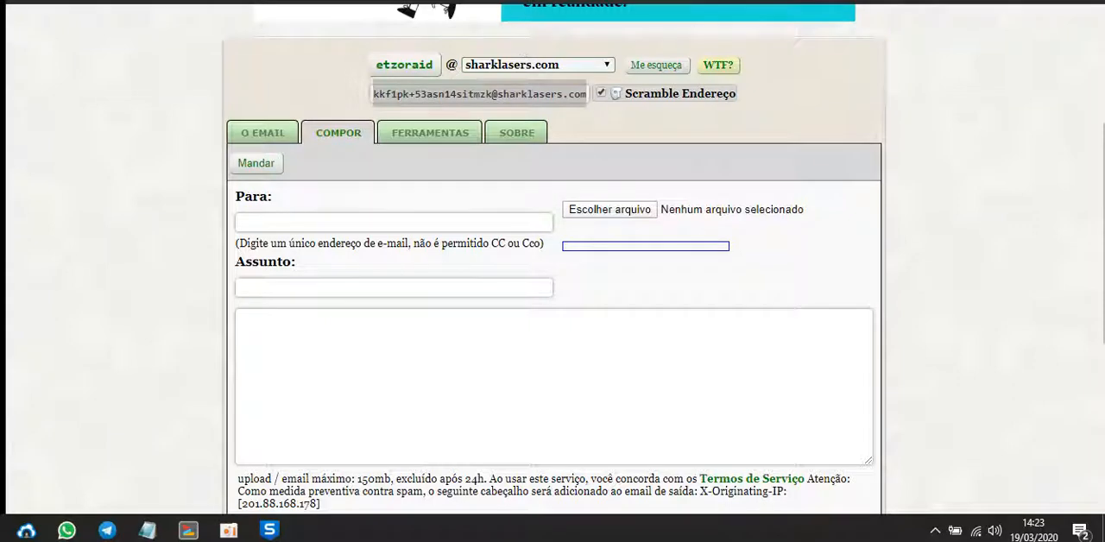
# Reload the email form and try to attach the Documento CPF file
pyautogui.press('F5')
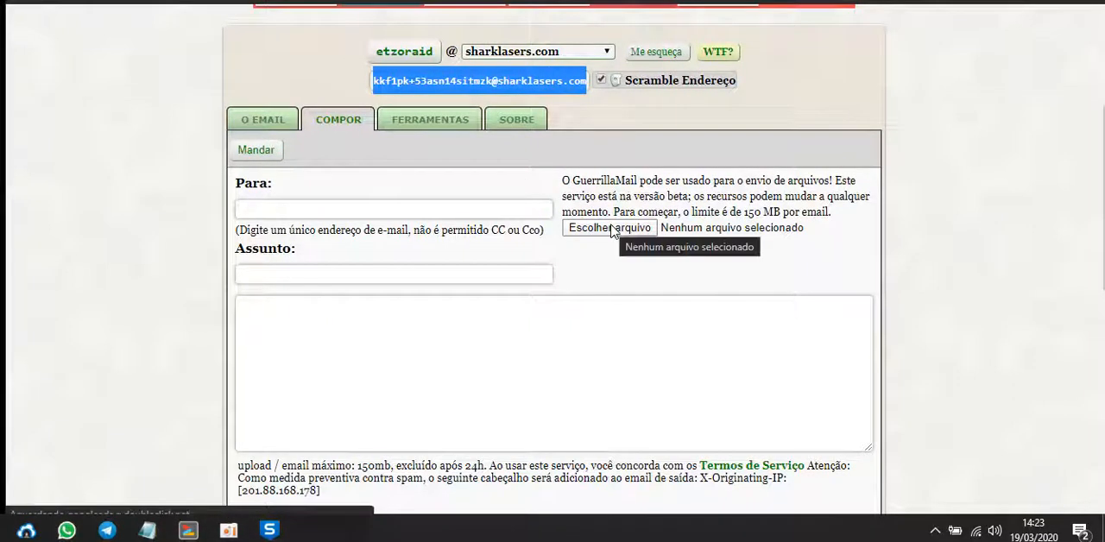
pyautogui.click(609, 228)
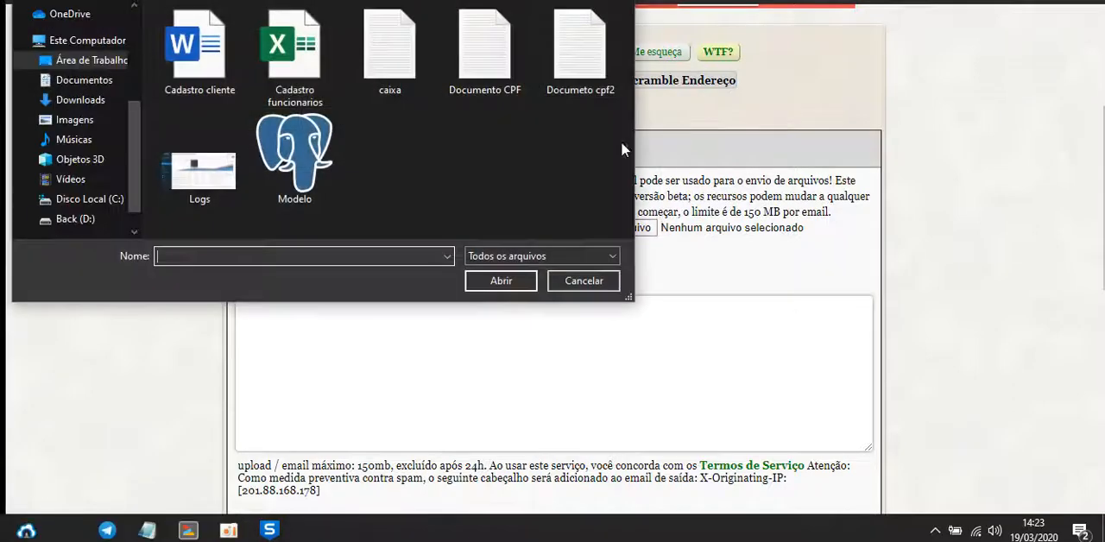
pyautogui.doubleClick(484, 48)
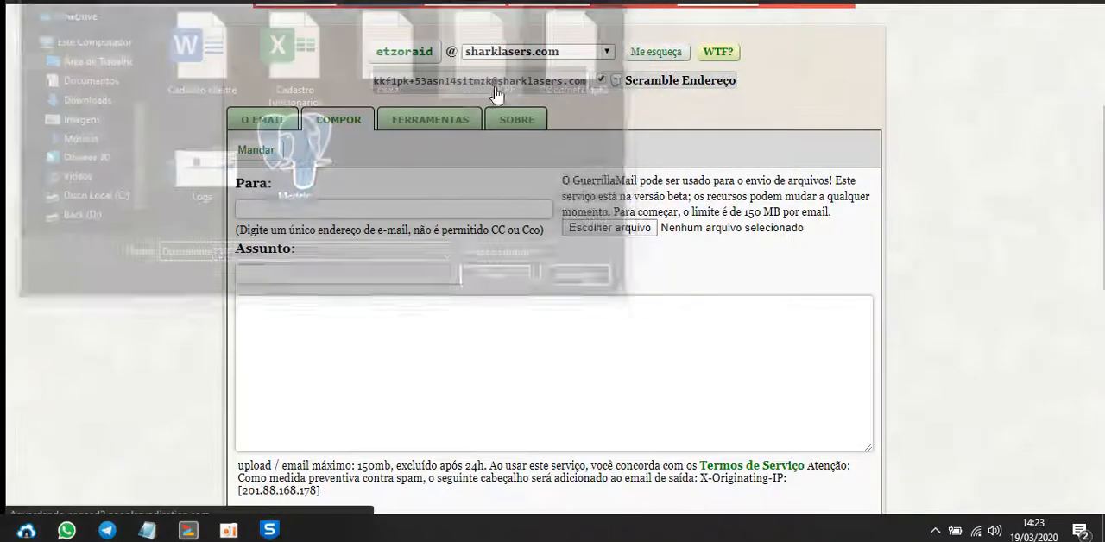
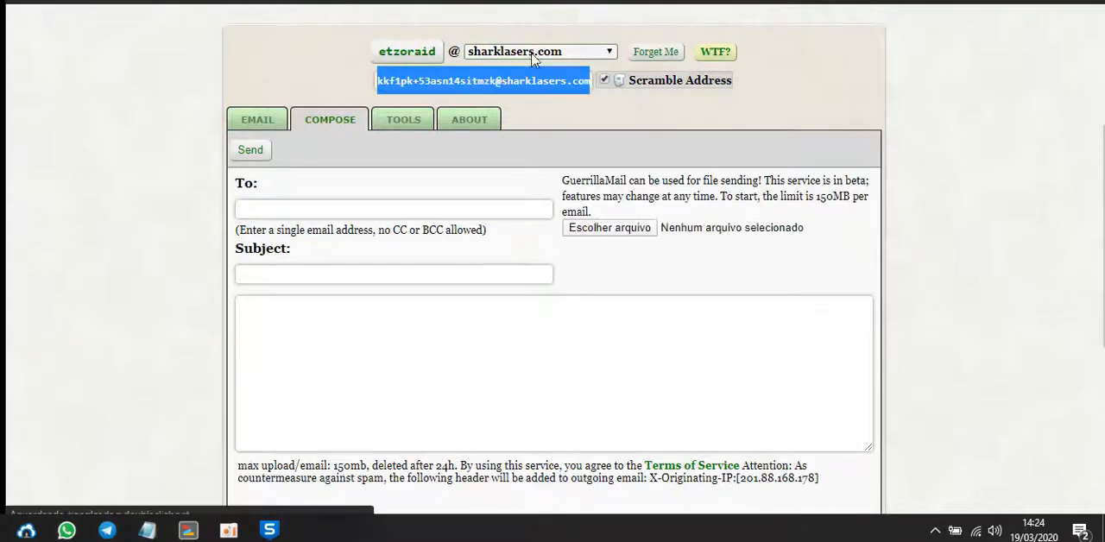
# Try another file attachment in the email form, then check the Sophos Endpoint event list and minimize its window
pyautogui.click(646, 227)
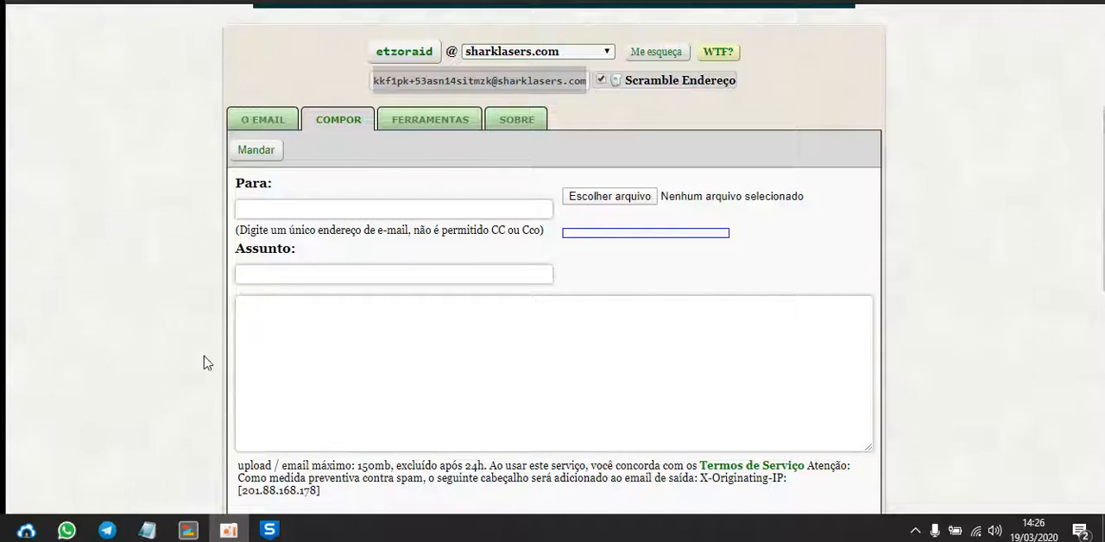
pyautogui.click(269, 530)
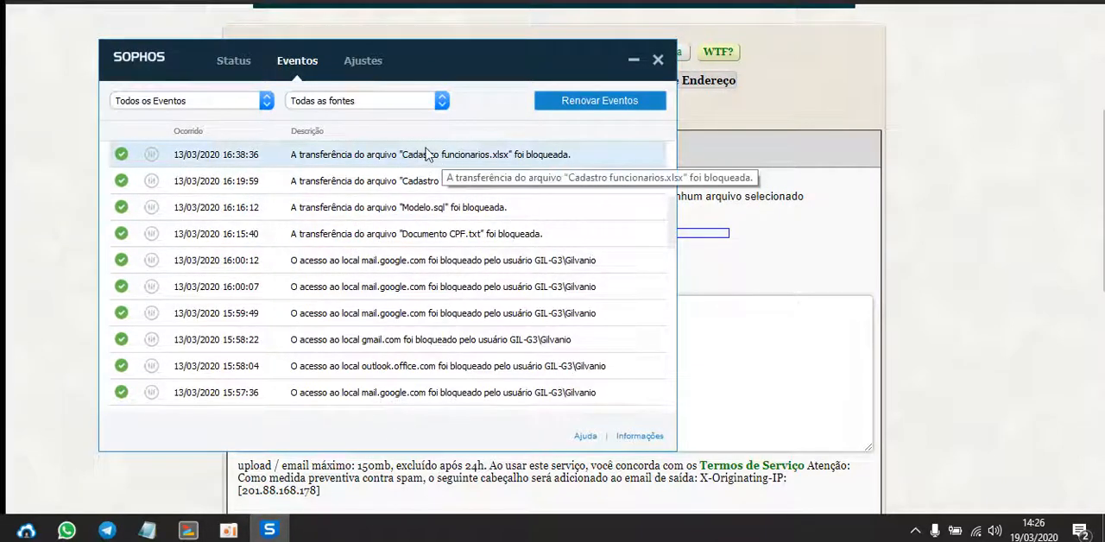
pyautogui.click(635, 60)
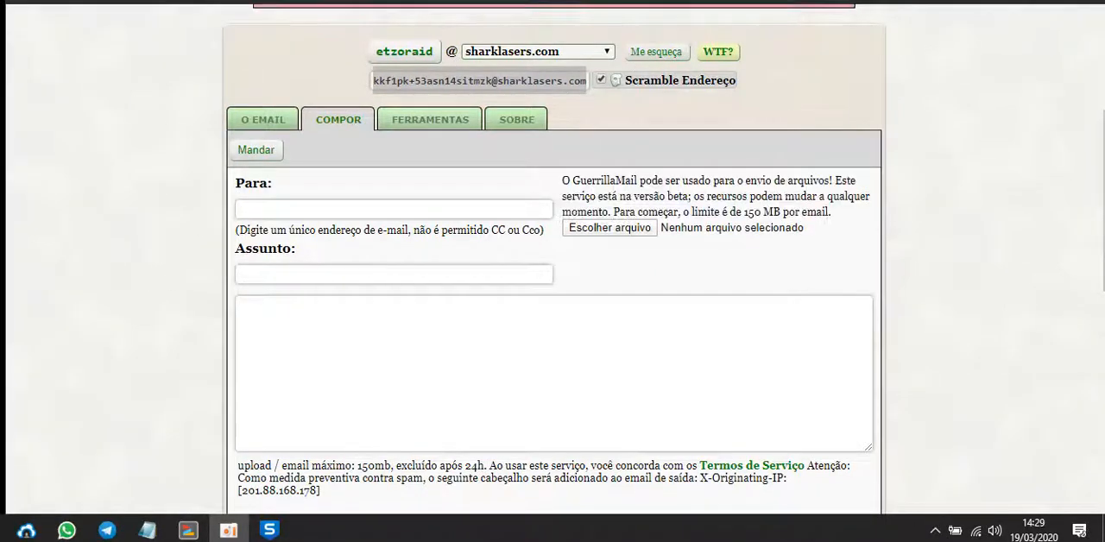
# Attach the Modelo SQL file to the email and permit its transfer in the Sophos Endpoint prompt
pyautogui.click(594, 231)
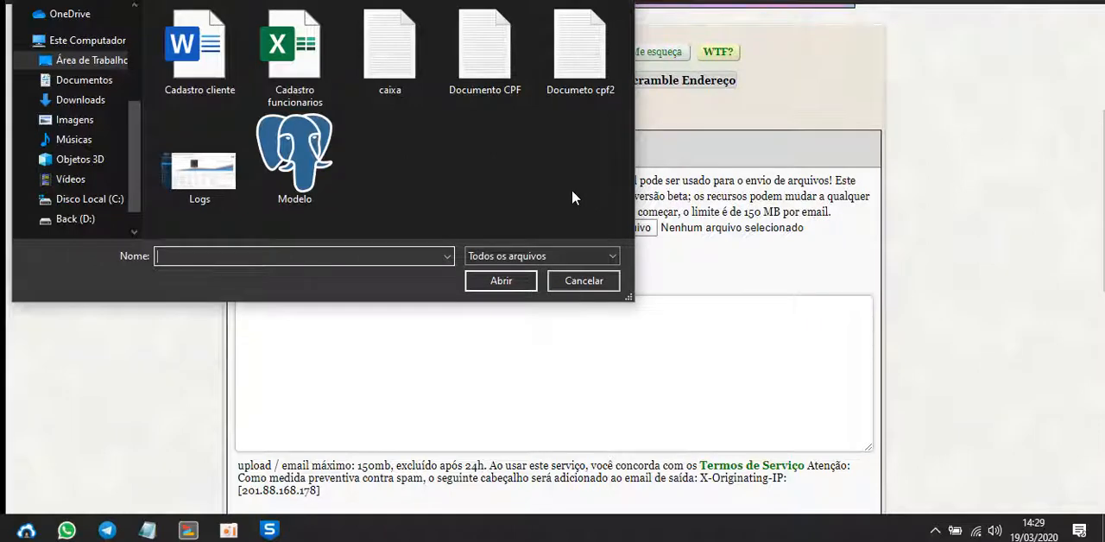
pyautogui.click(301, 161)
pyautogui.click(499, 280)
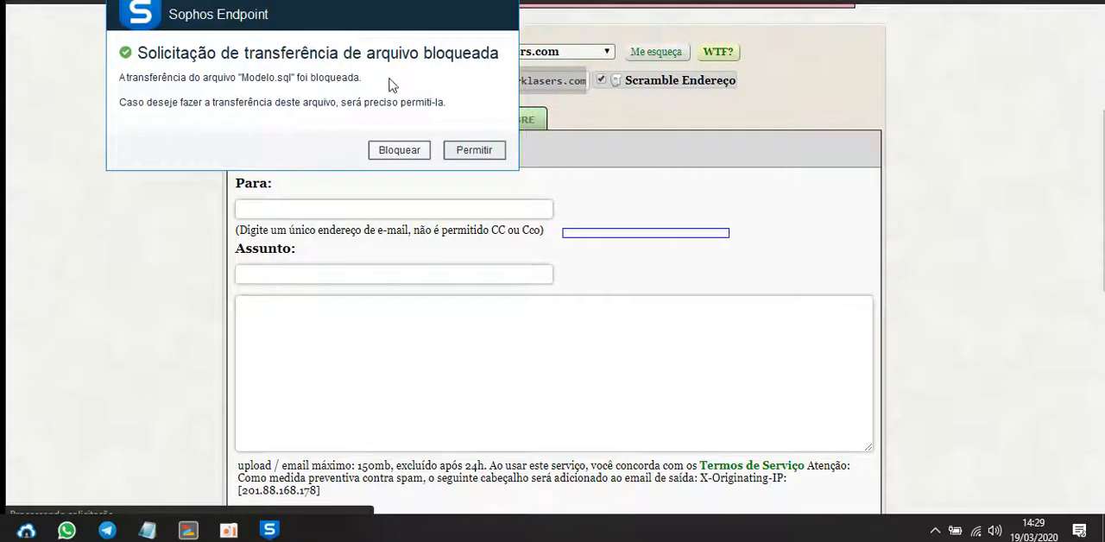
pyautogui.click(479, 157)
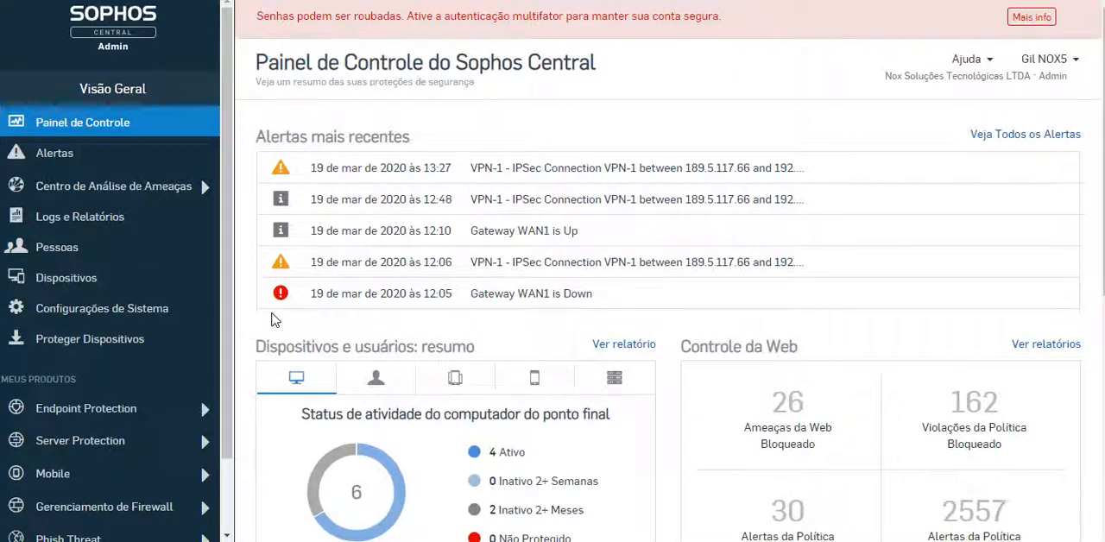
# Examine the list of Server Protection policies in Sophos Central, including the data loss prevention category
pyautogui.click(123, 442)
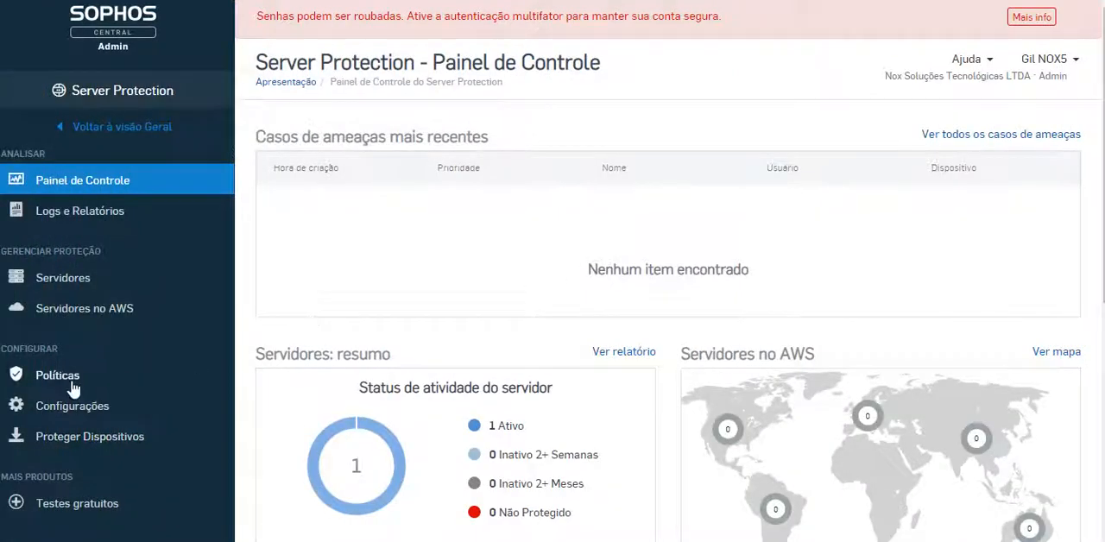
pyautogui.click(66, 376)
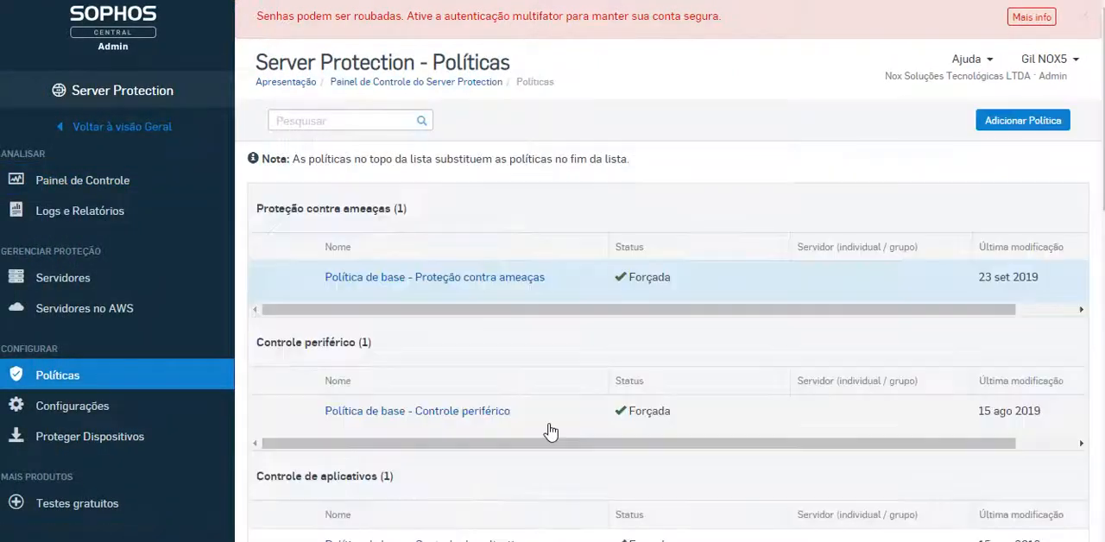
pyautogui.scroll(-1, 432, 466)
pyautogui.scroll(-3, 423, 469)
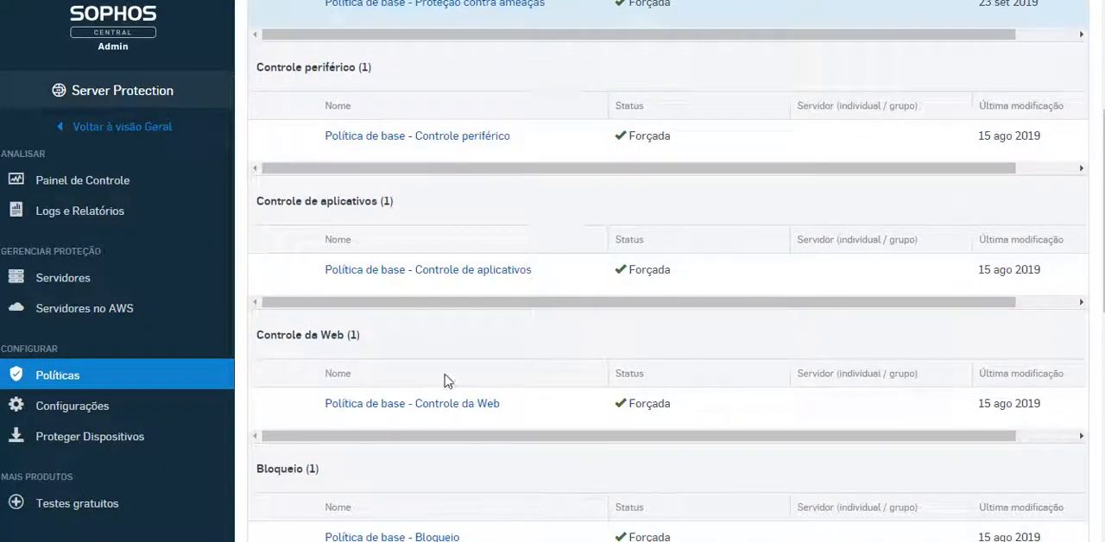
pyautogui.scroll(-2, 407, 469)
pyautogui.scroll(-4, 407, 451)
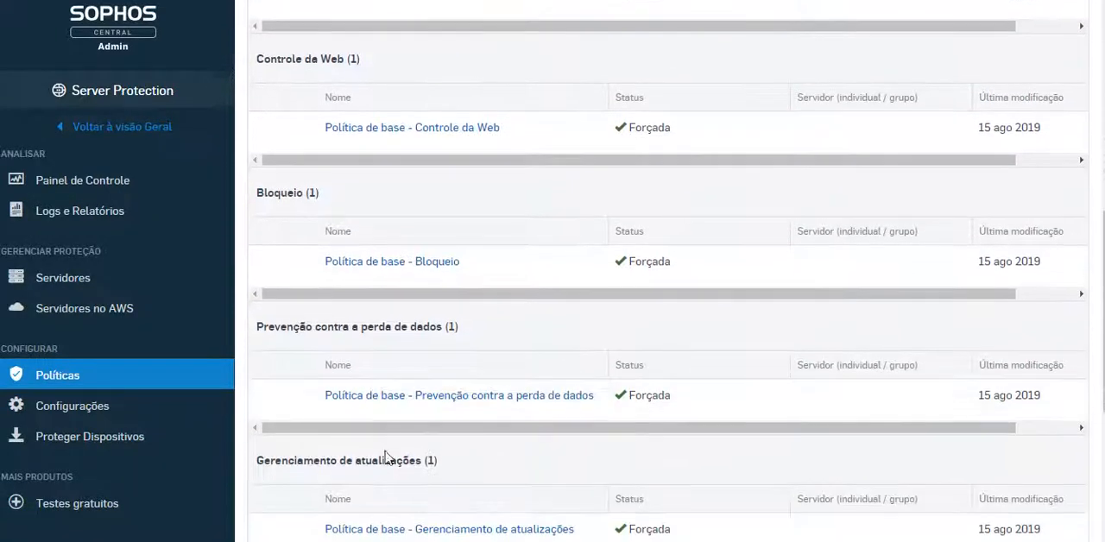
pyautogui.scroll(-2, 387, 459)
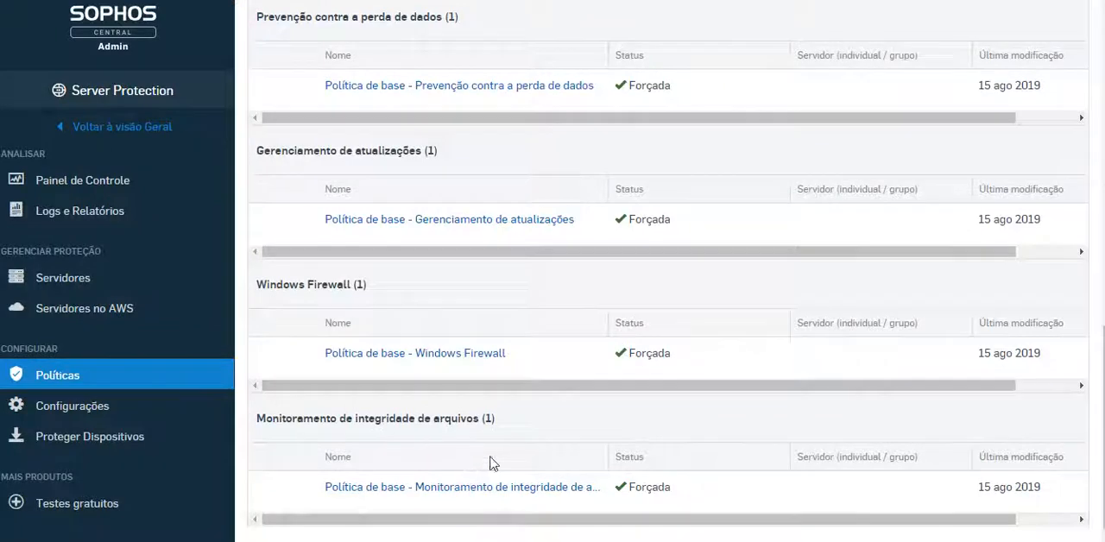
pyautogui.scroll(2, 496, 440)
pyautogui.scroll(3, 513, 393)
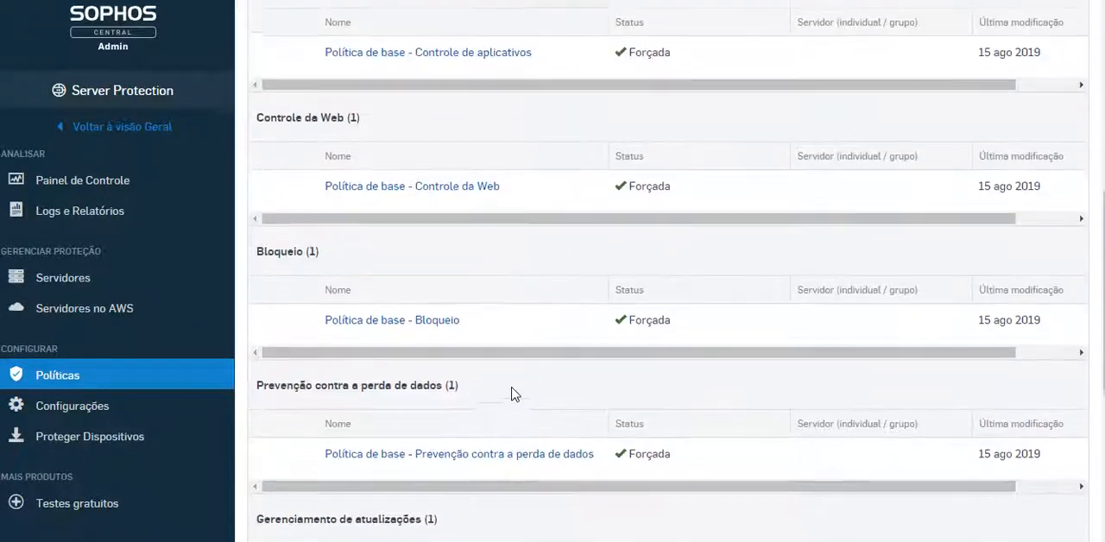
pyautogui.scroll(1, 514, 396)
# Open the settings of the DLP POC policy under the Endpoint Protection policies
pyautogui.click(82, 128)
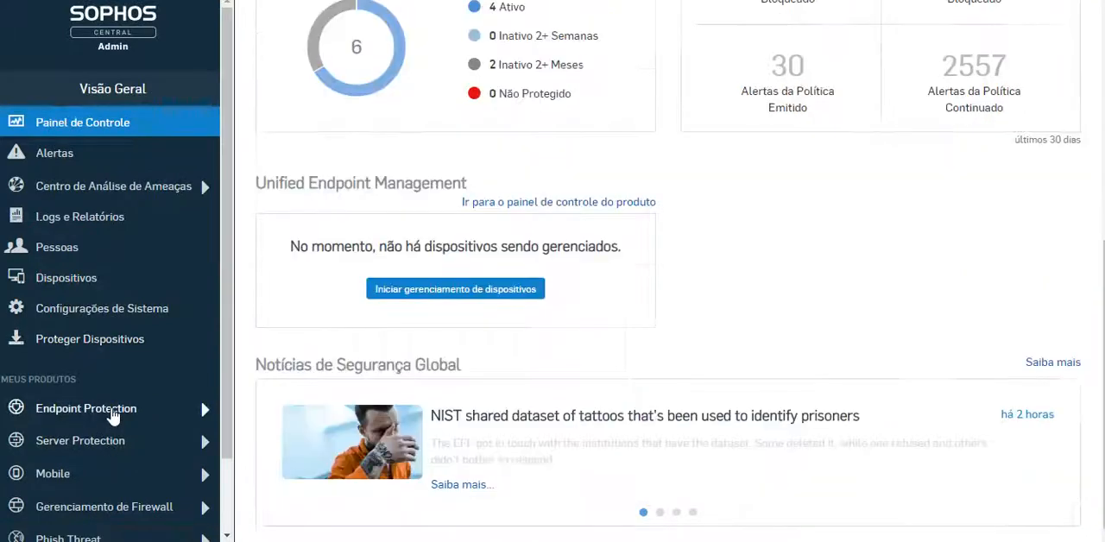
pyautogui.click(148, 407)
pyautogui.scroll(1, 656, 254)
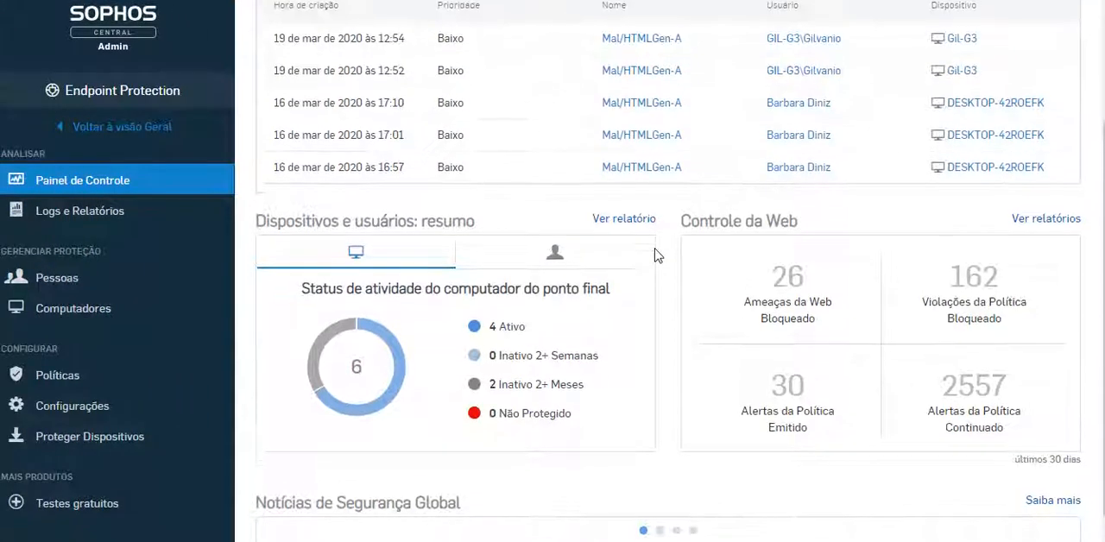
pyautogui.click(65, 376)
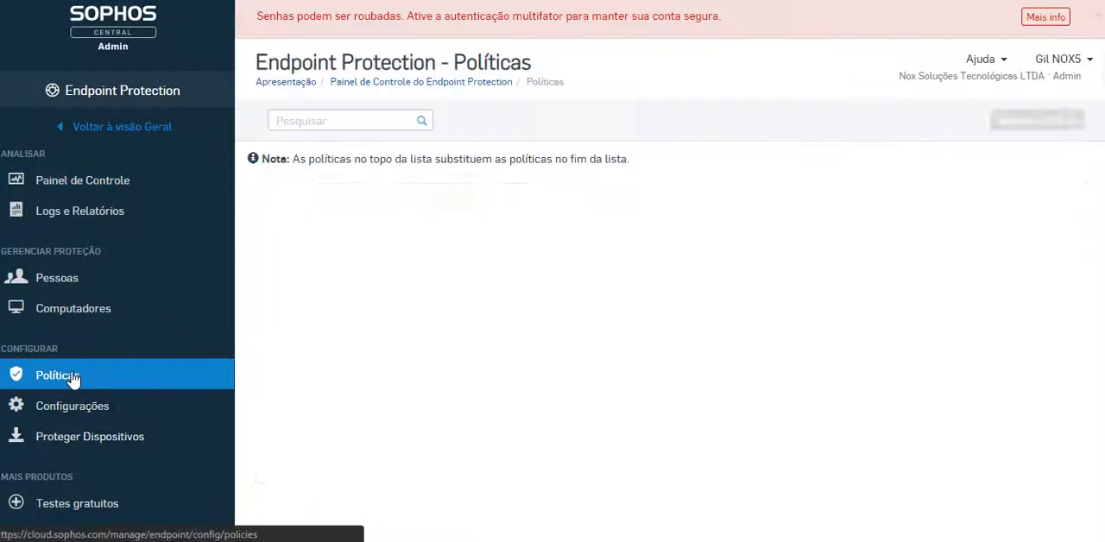
pyautogui.scroll(-4, 535, 357)
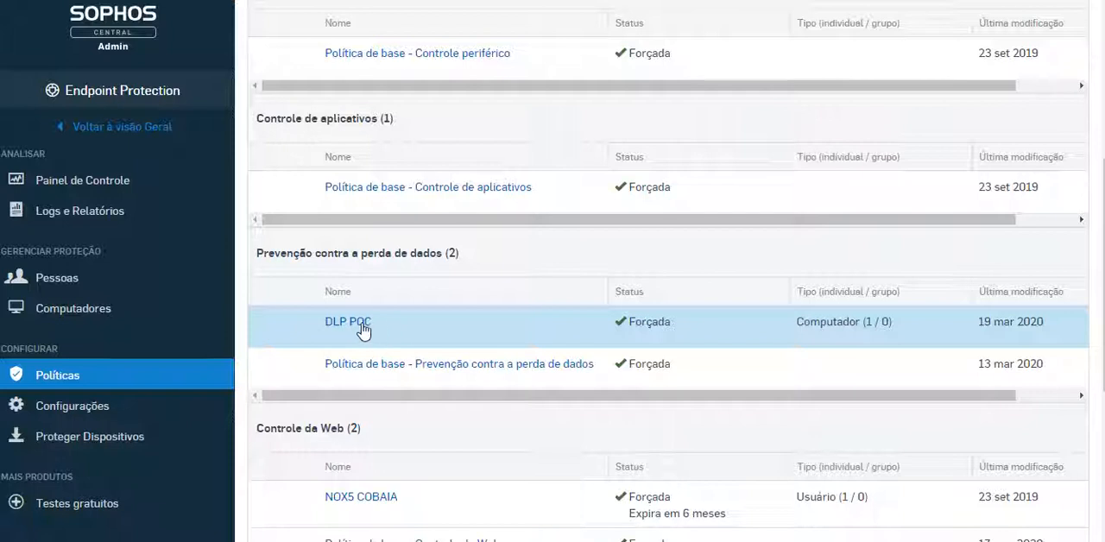
pyautogui.click(358, 327)
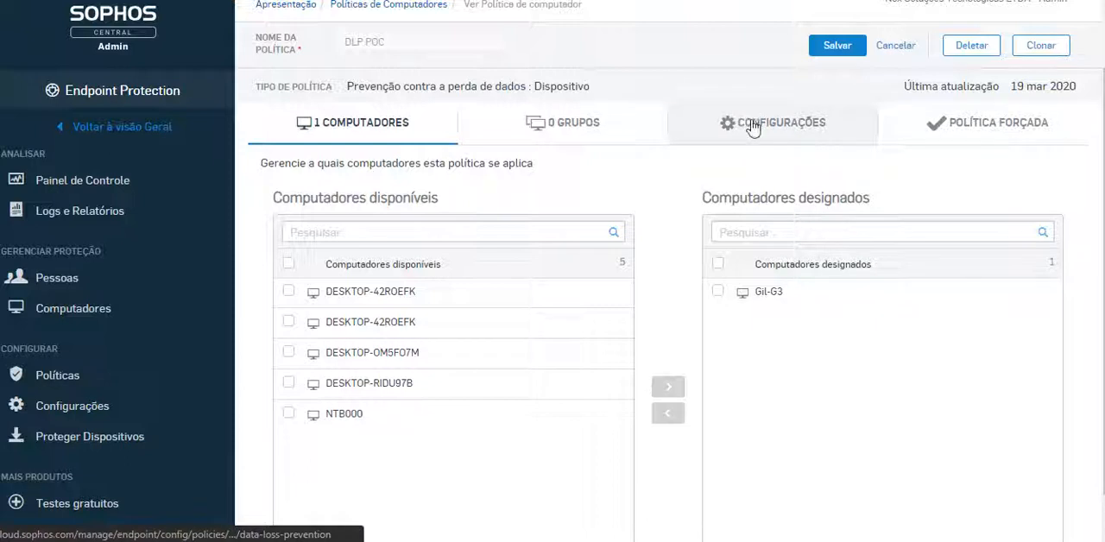
pyautogui.click(783, 138)
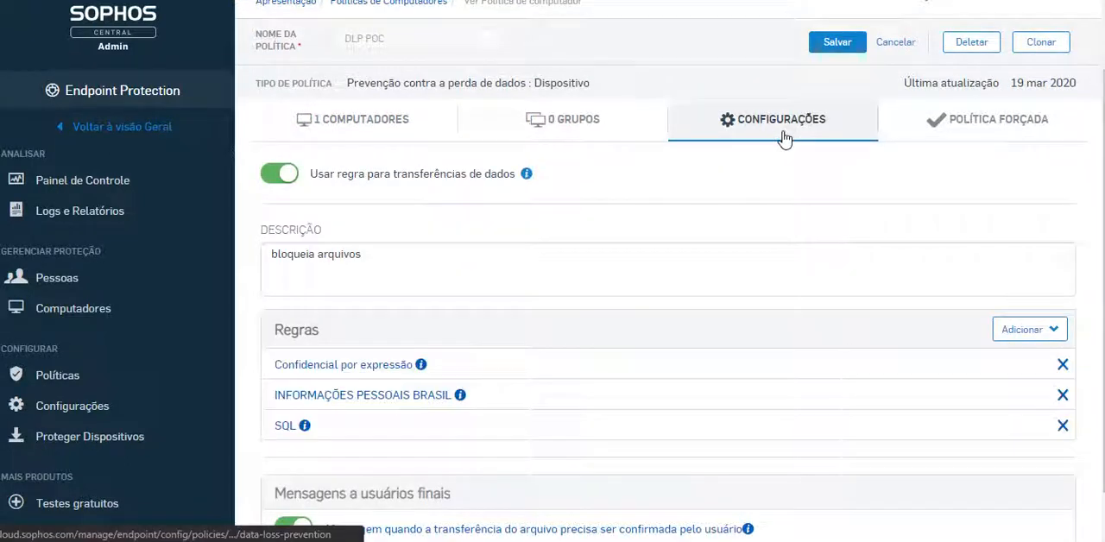
# Show the custom text fields for the transfer confirmation and blocking messages, and return to the policy's rule settings
pyautogui.scroll(-1, 596, 337)
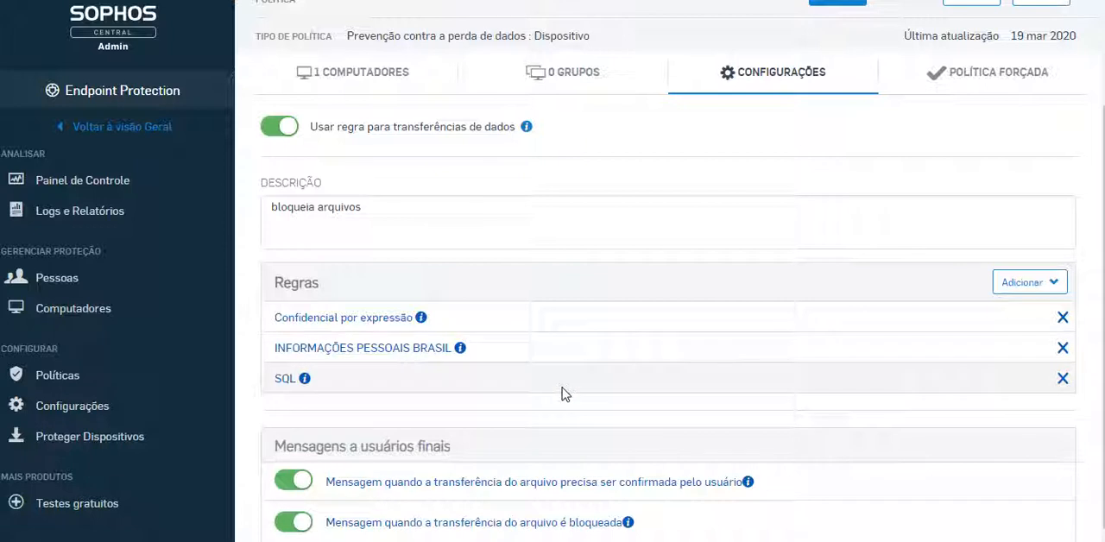
pyautogui.click(385, 483)
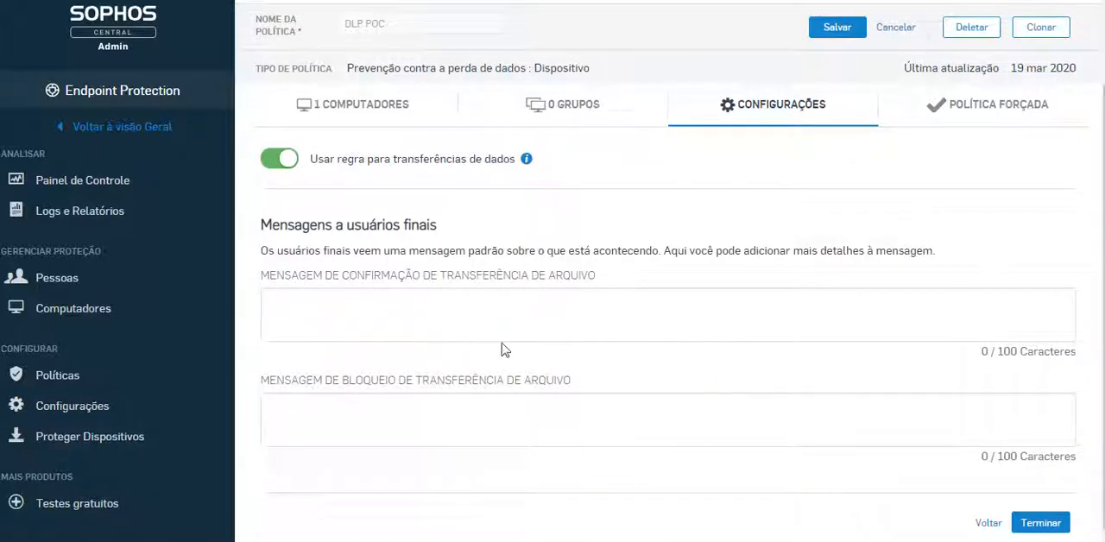
pyautogui.click(398, 316)
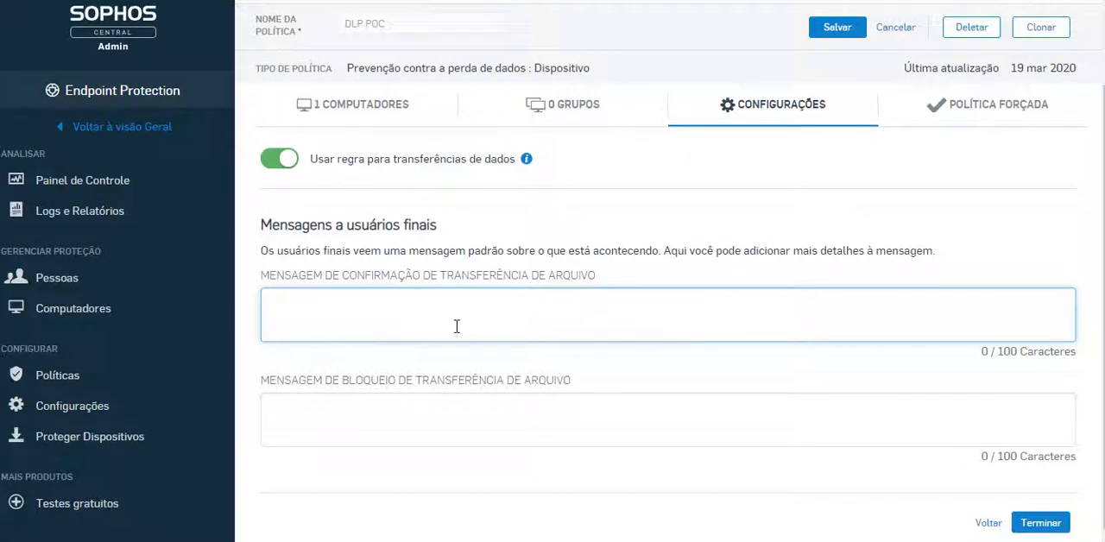
pyautogui.click(792, 117)
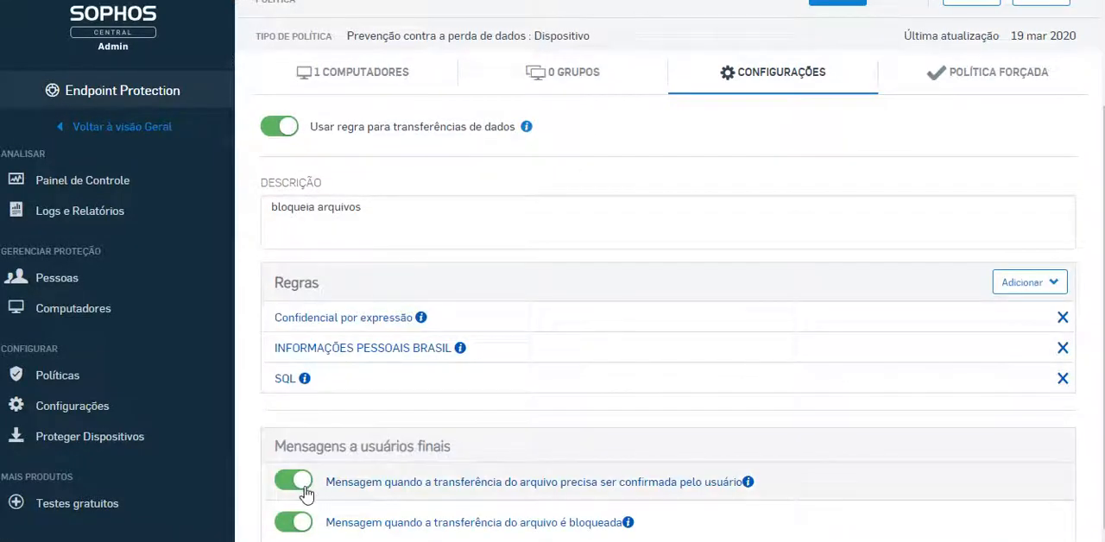
# Switch off both end-user messages, for transfers needing user confirmation and for blocked transfers
pyautogui.click(298, 488)
pyautogui.click(294, 526)
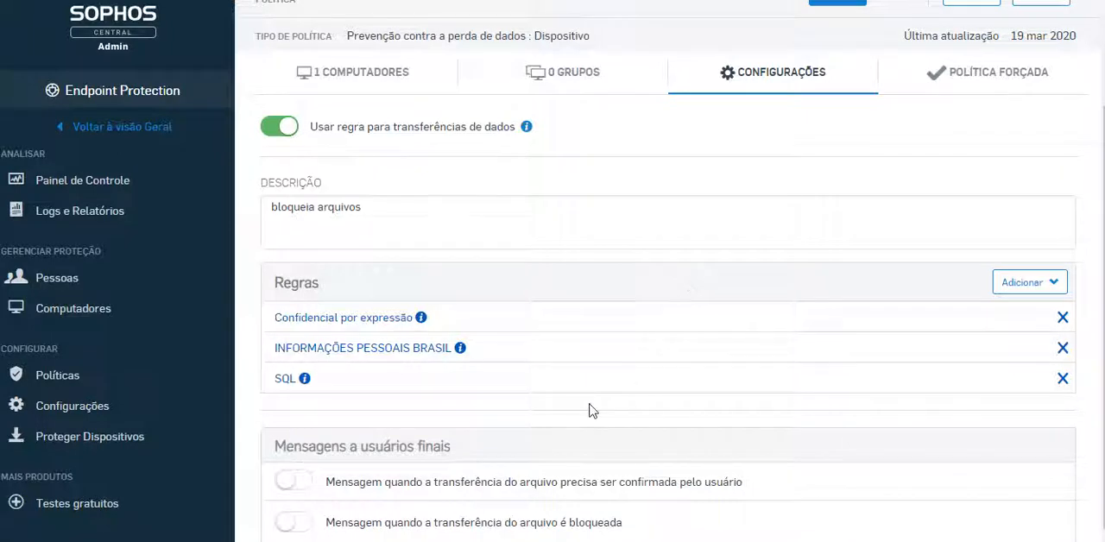
# Open the data loss prevention event log in the Endpoint Protection logs and reports
pyautogui.click(55, 220)
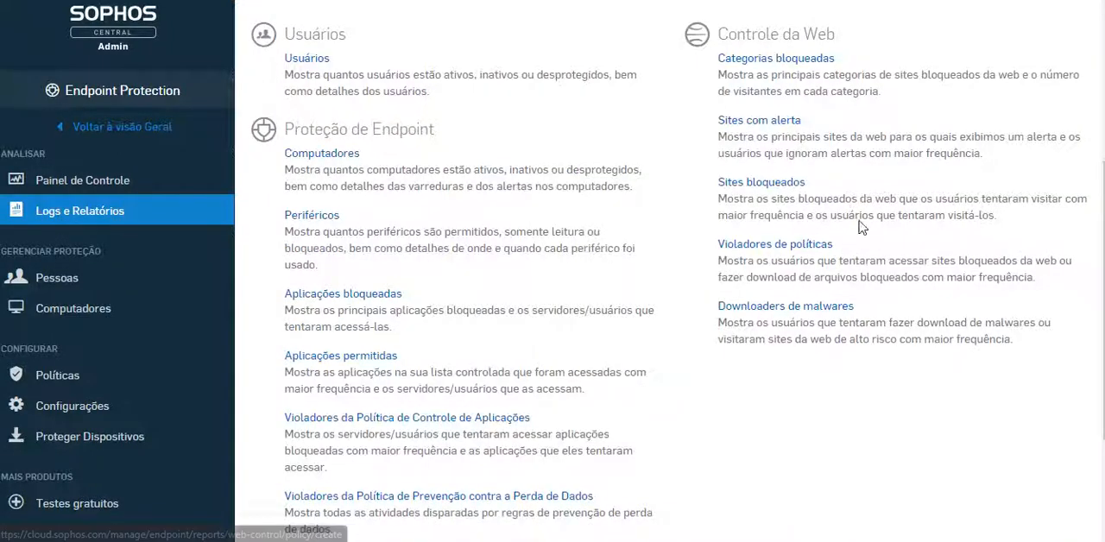
pyautogui.scroll(3, 529, 148)
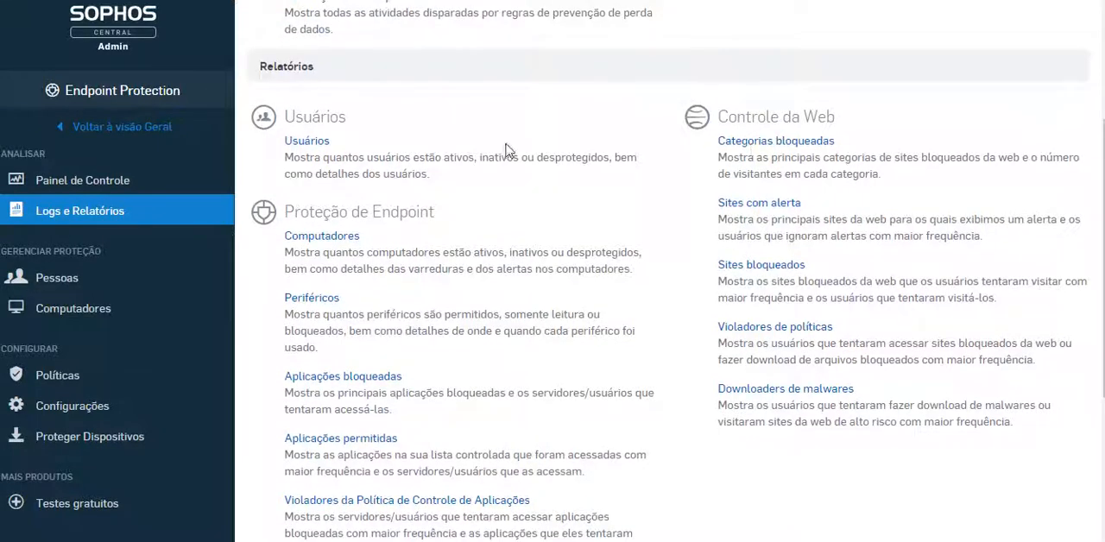
pyautogui.scroll(2, 465, 142)
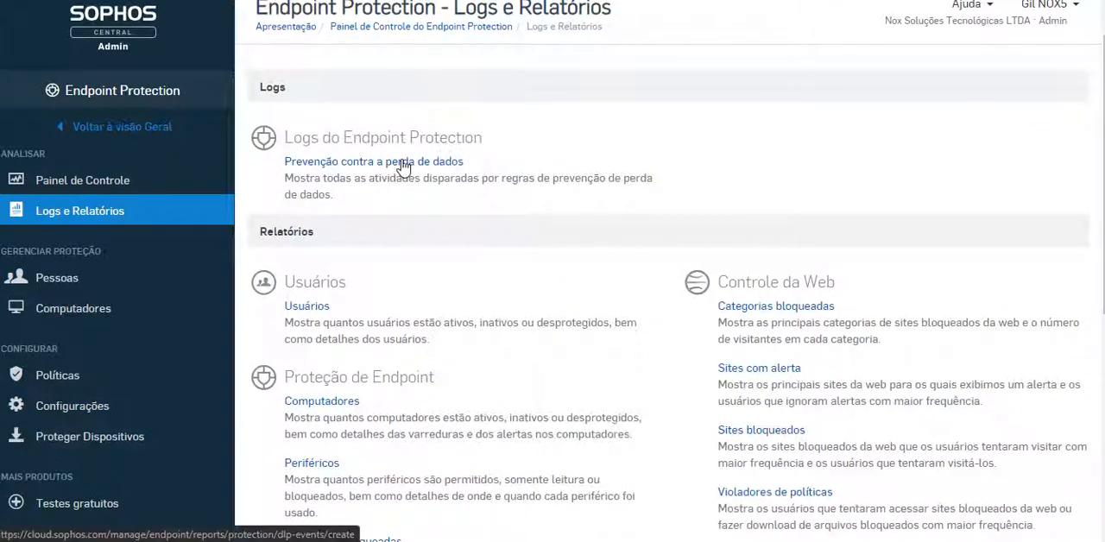
pyautogui.click(402, 166)
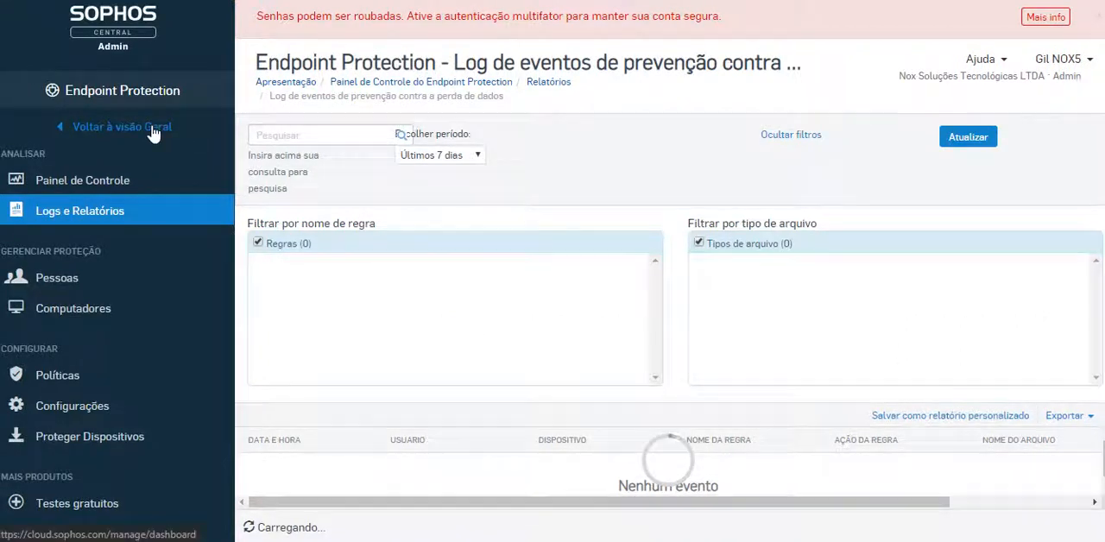
# Return to the Sophos Central overview and open the general events report from its logs and reports
pyautogui.click(95, 129)
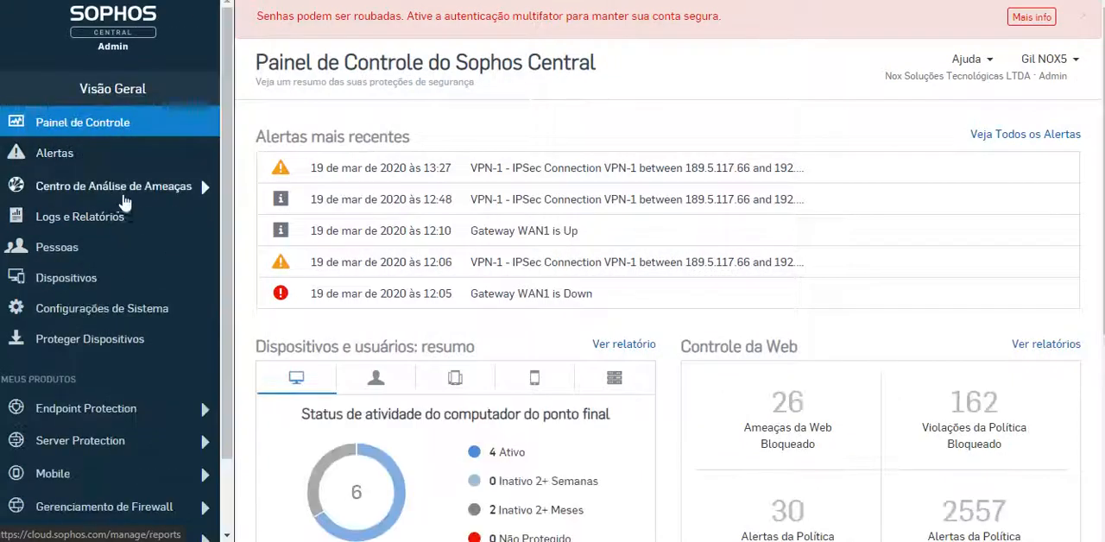
pyautogui.click(63, 218)
pyautogui.click(319, 224)
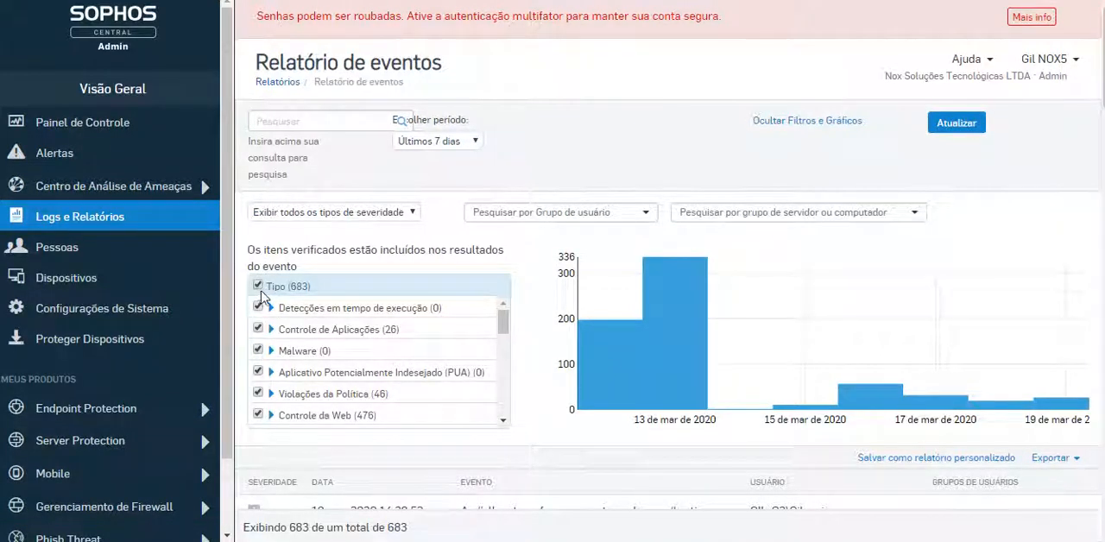
# Filter the events report to only the type Prevenção contra a perda de dados and update it
pyautogui.click(257, 285)
pyautogui.moveTo(505, 333); pyautogui.dragTo(506, 362)
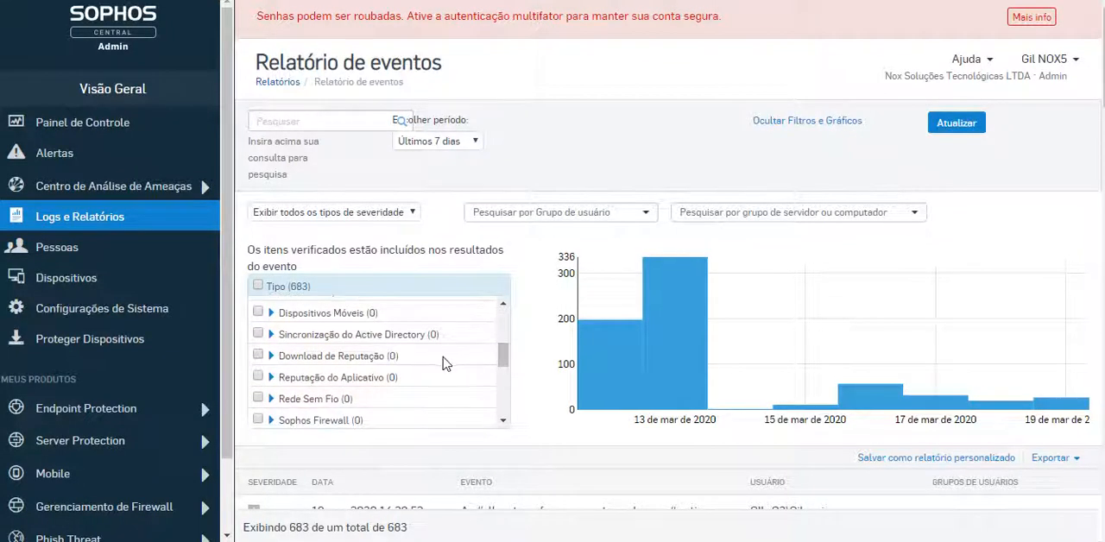
pyautogui.scroll(1, 444, 363)
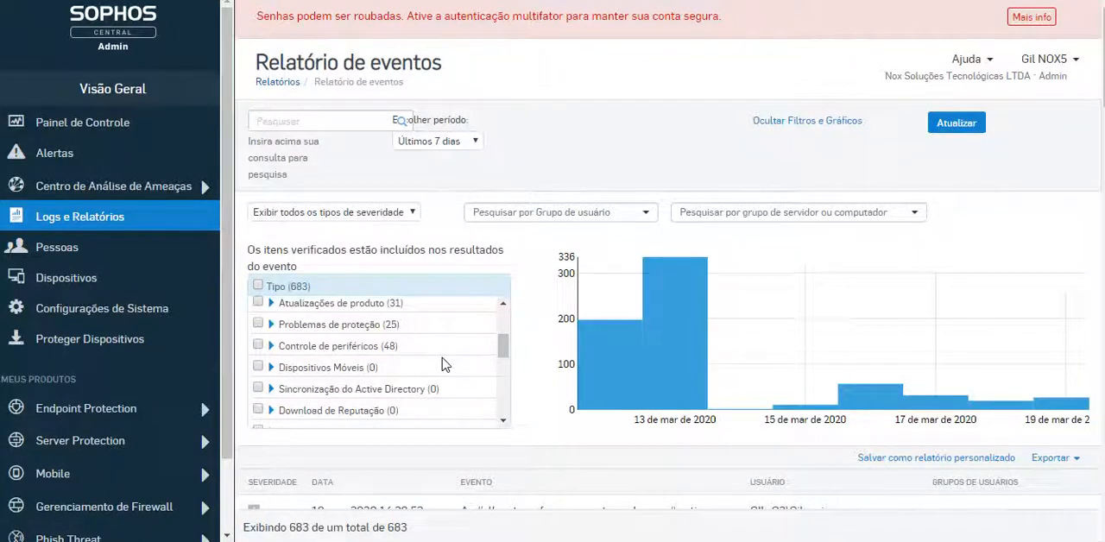
pyautogui.scroll(-3, 356, 393)
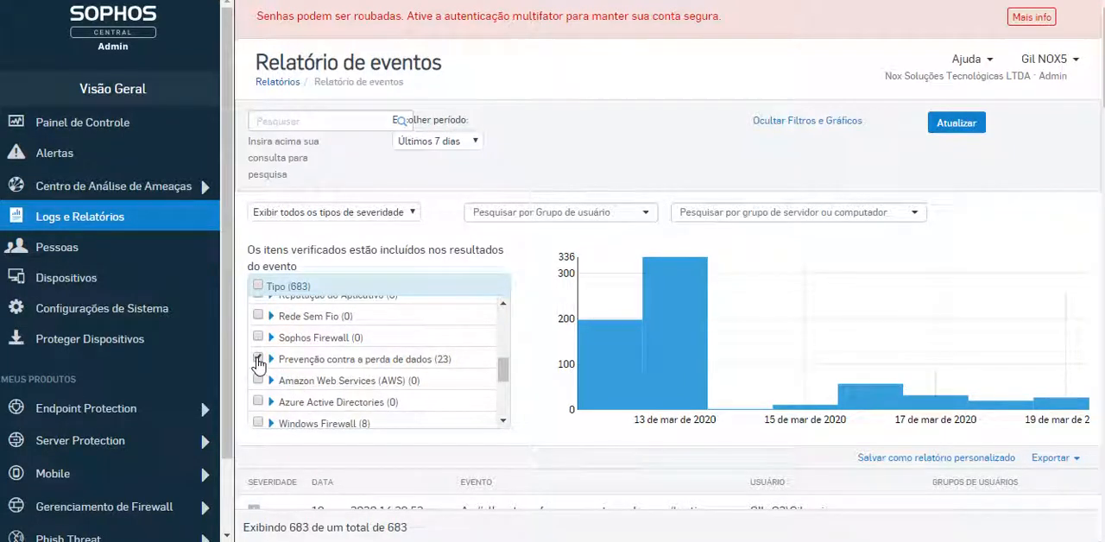
pyautogui.click(258, 359)
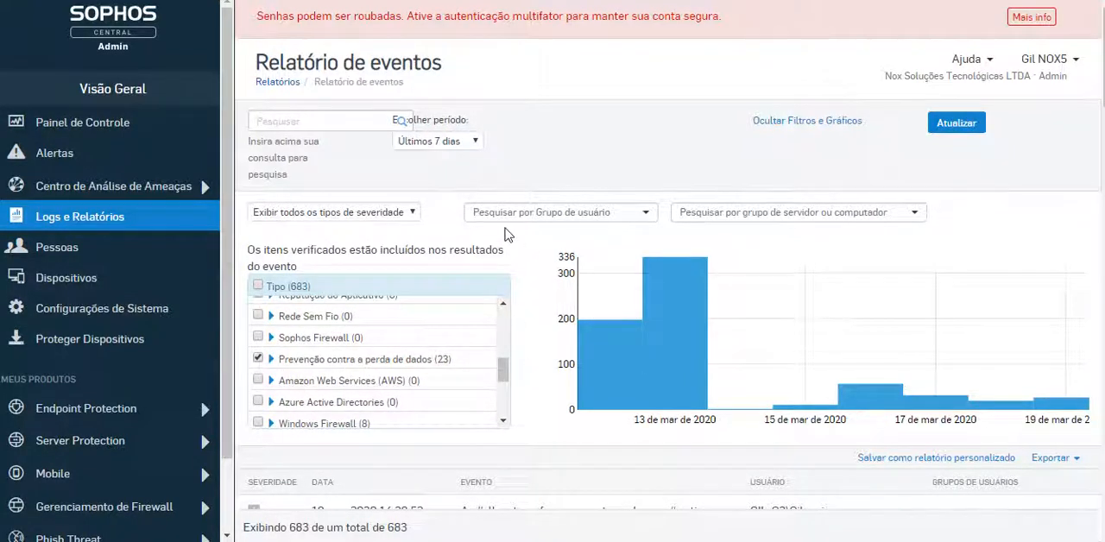
pyautogui.click(947, 126)
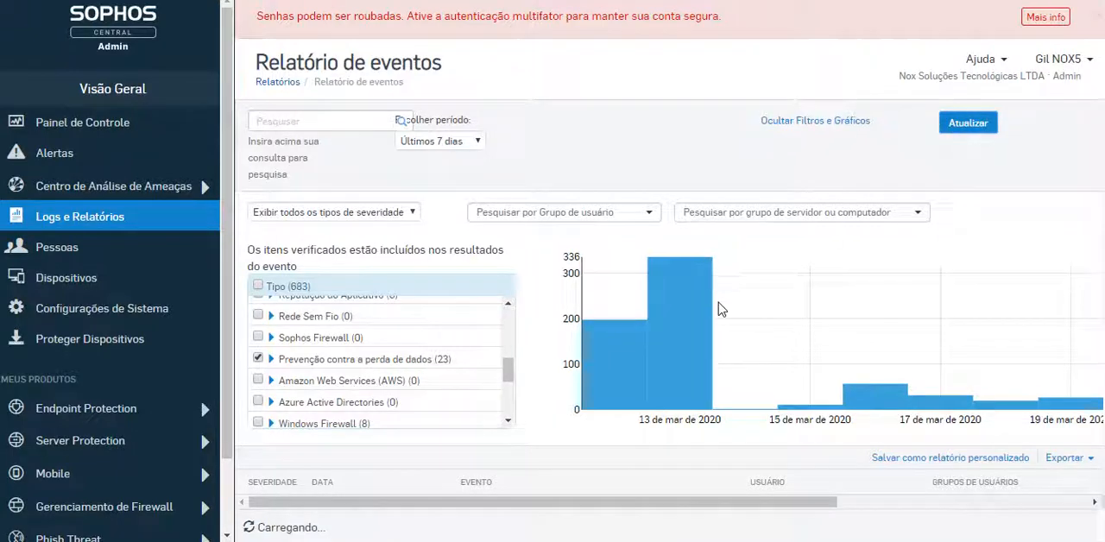
# Review the filtered data loss prevention events, including the details of the most recent SQL file transfer
pyautogui.scroll(-1, 1055, 212)
pyautogui.scroll(-3, 1036, 216)
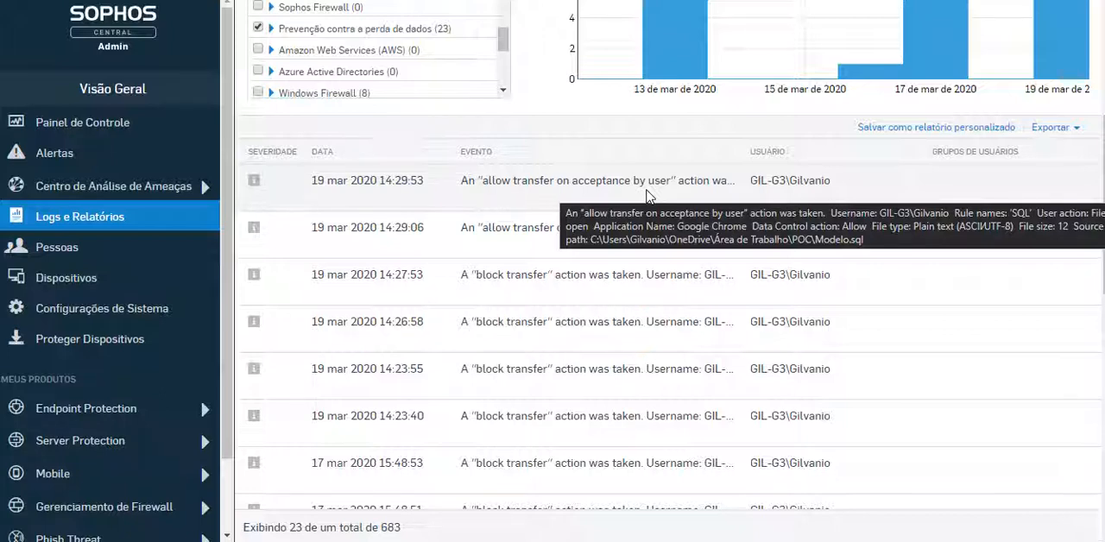
pyautogui.scroll(-6, 619, 385)
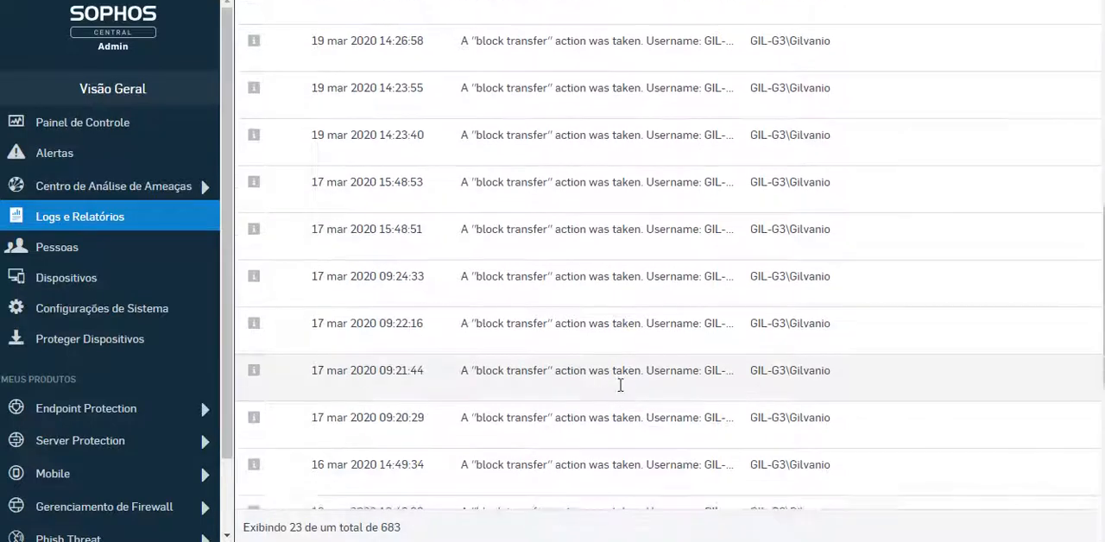
pyautogui.scroll(-3, 619, 388)
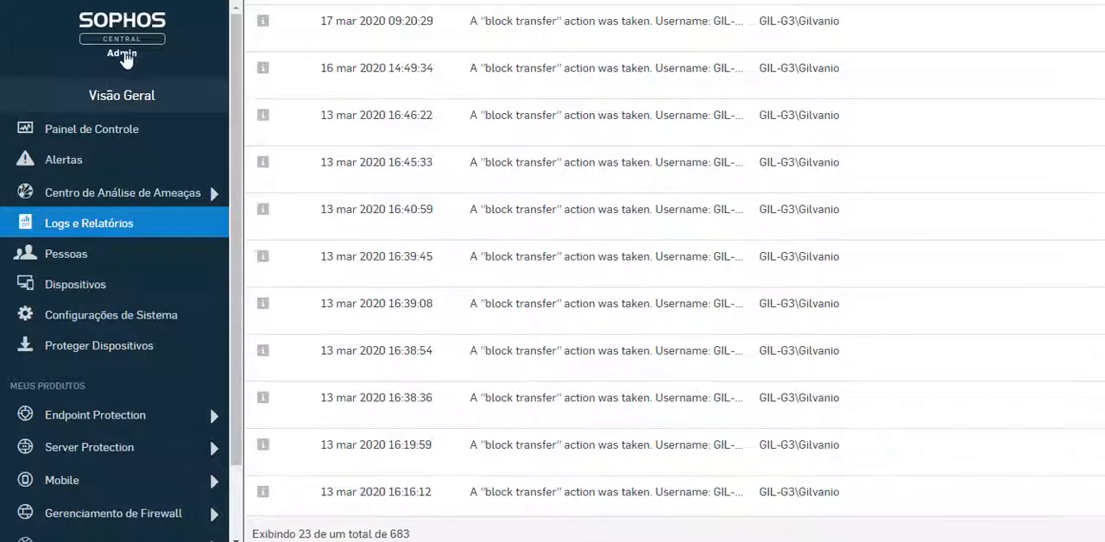
# Return to the Sophos Central dashboard and look over its alerts and summaries
pyautogui.click(128, 61)
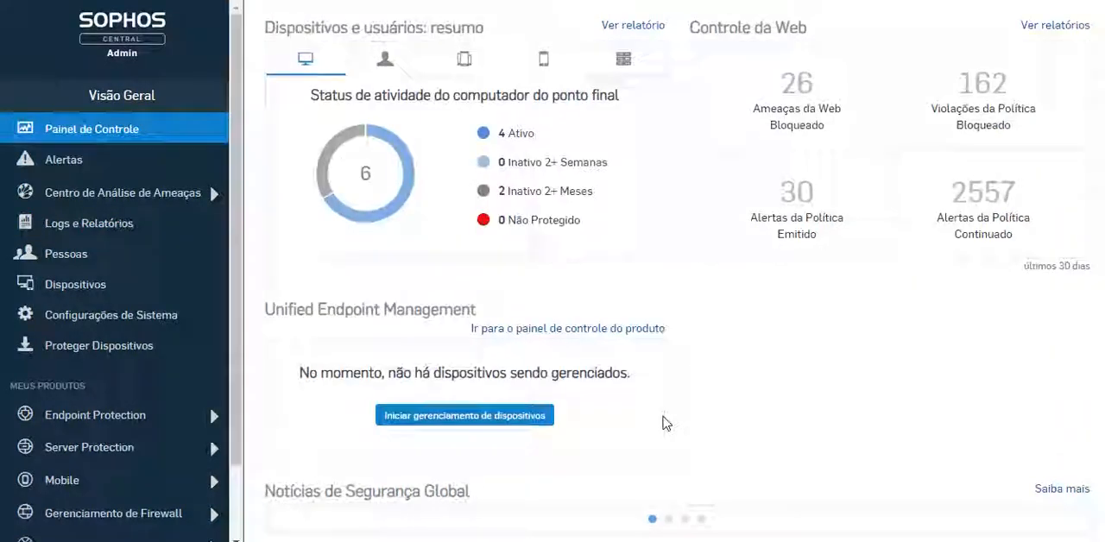
pyautogui.scroll(-2, 664, 423)
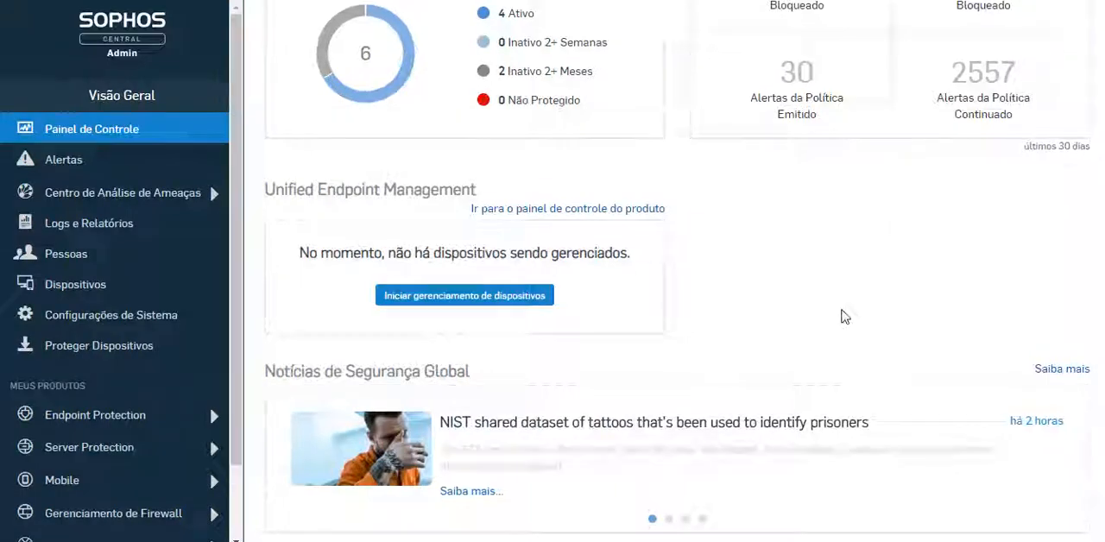
pyautogui.scroll(5, 842, 319)
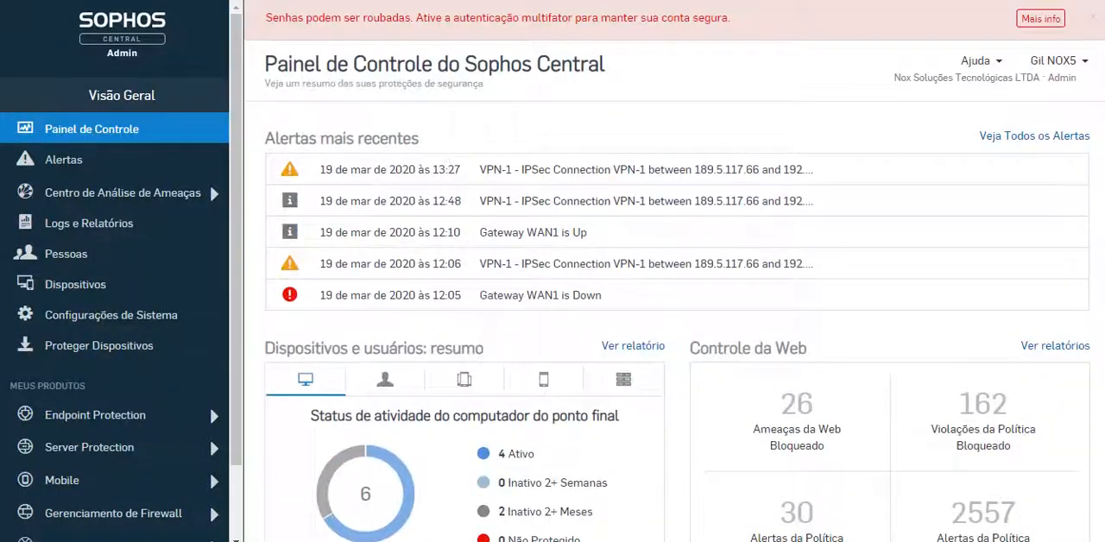